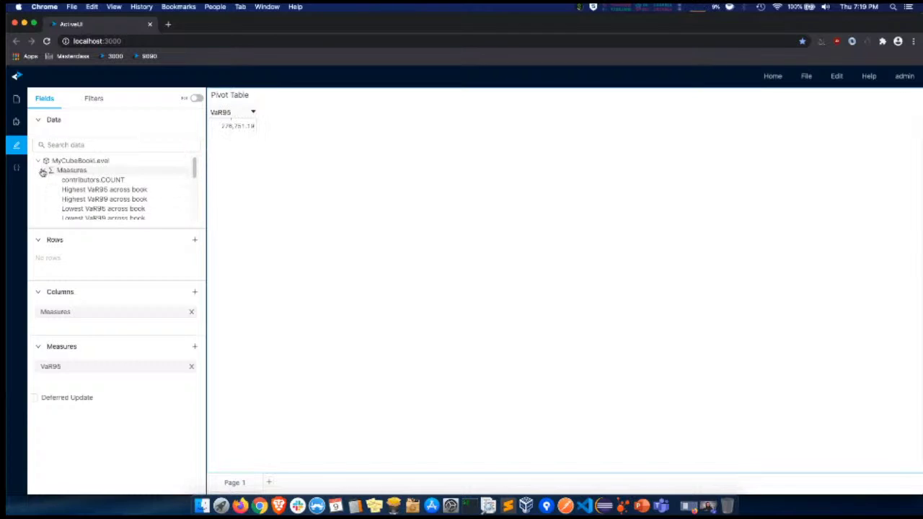
# Put the Bookings hierarchy on the pivot rows, expand Global under AV APAC, and widen the entity column
pyautogui.click(42, 171)
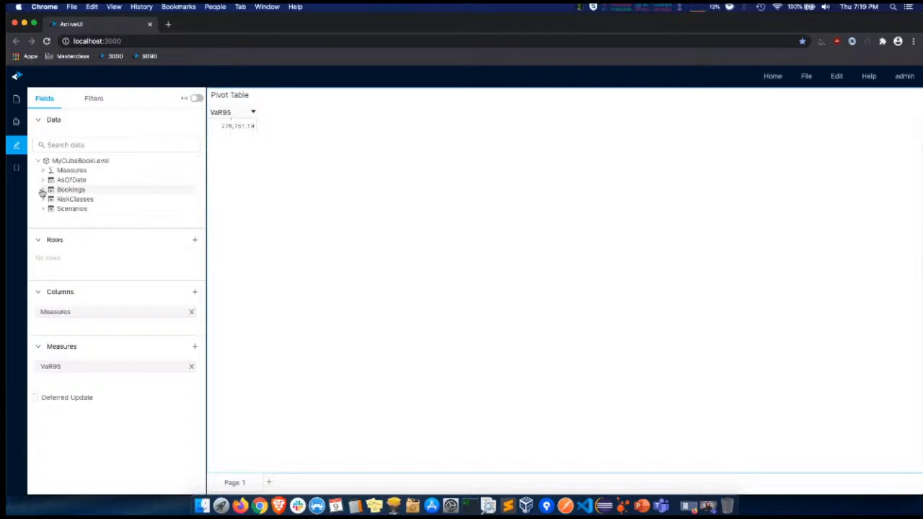
pyautogui.click(44, 189)
pyautogui.moveTo(75, 209); pyautogui.dragTo(95, 259)
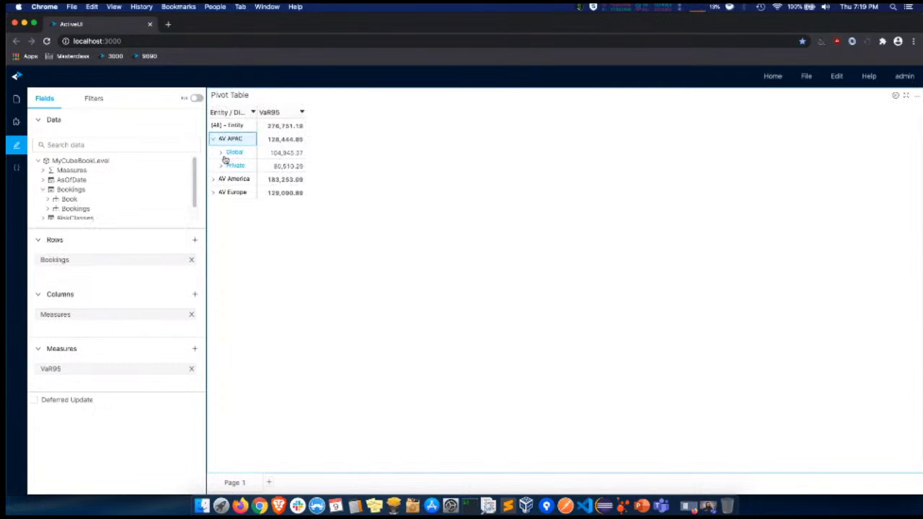
pyautogui.click(223, 153)
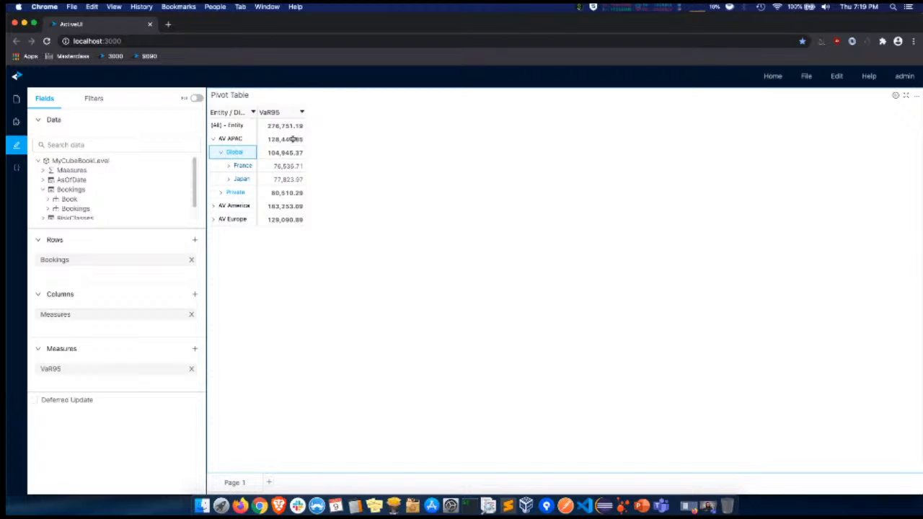
pyautogui.moveTo(296, 137)
pyautogui.moveTo(255, 112); pyautogui.dragTo(293, 112)
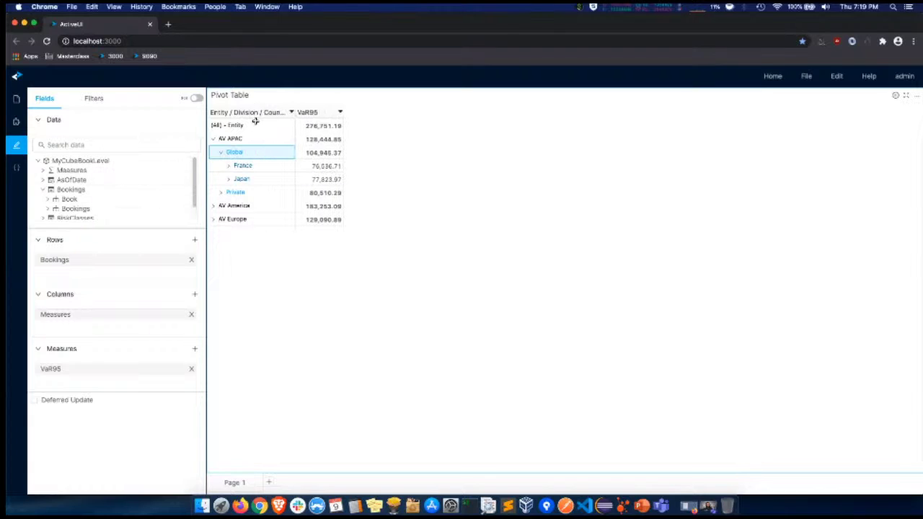
# Replace Bookings with the Book hierarchy on rows, showing BANK_9's VaR95 of 85,327.83
pyautogui.click(191, 261)
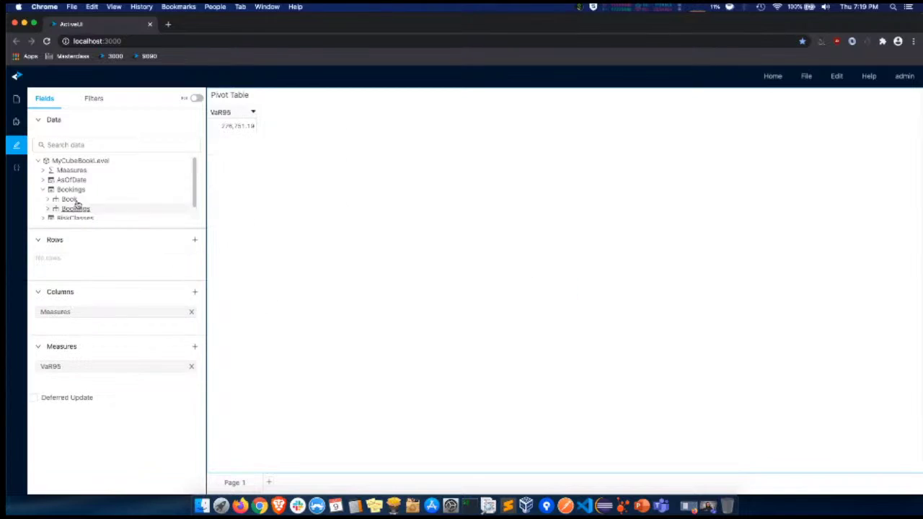
pyautogui.moveTo(68, 199); pyautogui.dragTo(79, 261)
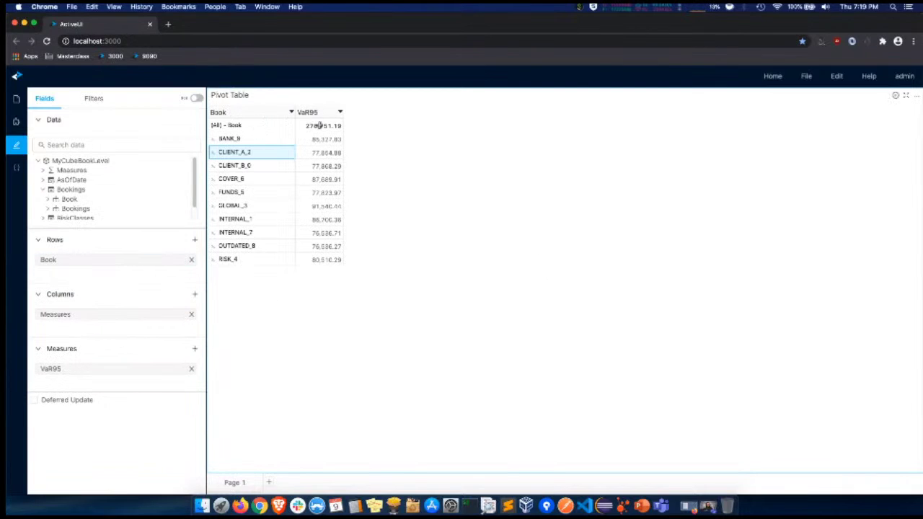
pyautogui.click(310, 140)
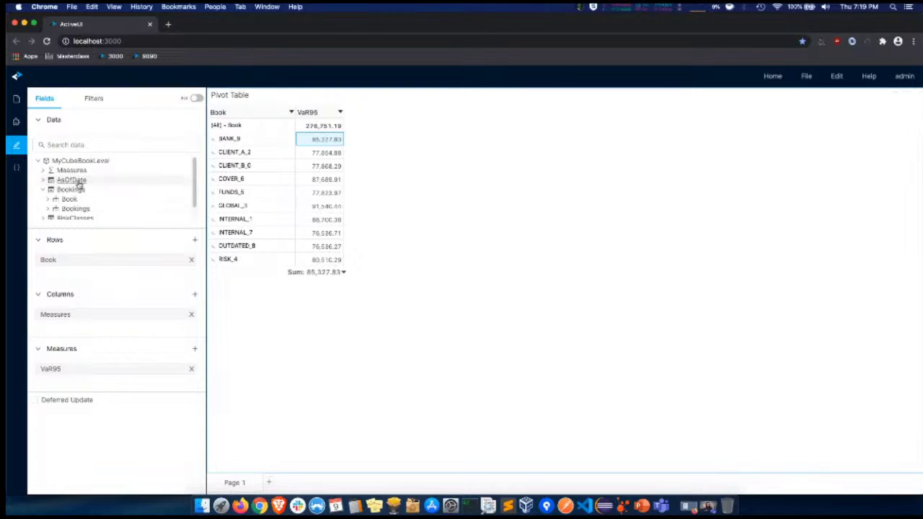
# Add AsOfDate to the pivot columns and select BANK_9's 2020-01-31 value
pyautogui.moveTo(76, 179); pyautogui.dragTo(107, 334)
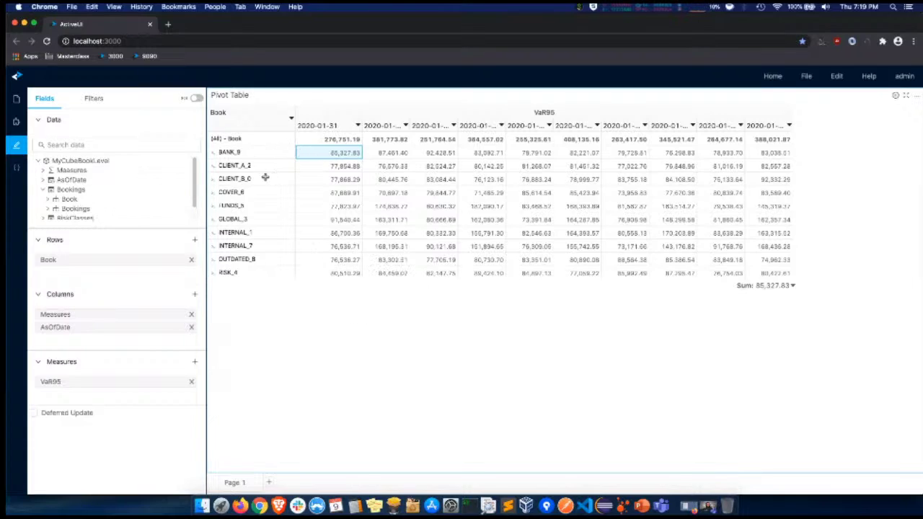
pyautogui.click(305, 165)
pyautogui.press('Up')
# Load the BANK_9 book's trade data for 2020-01-31 and 2020-01-30 into a new widget
pyautogui.rightClick(336, 154)
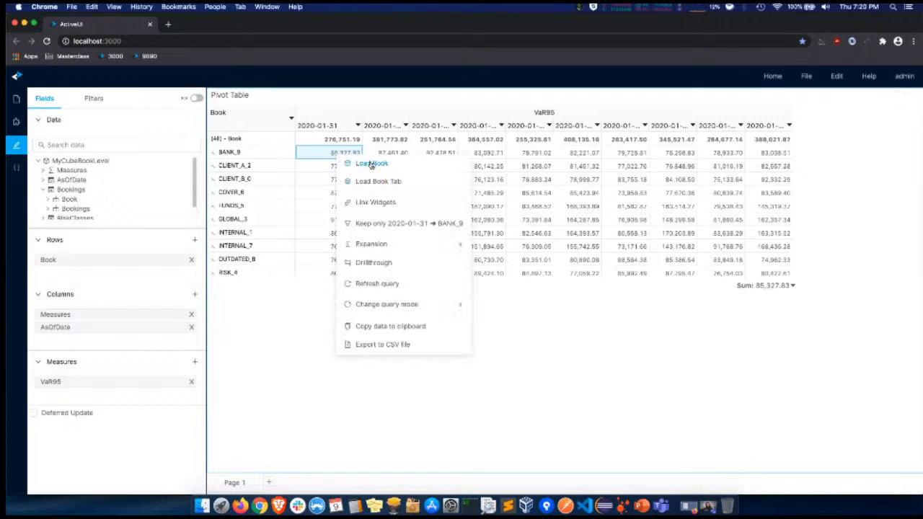
pyautogui.click(370, 163)
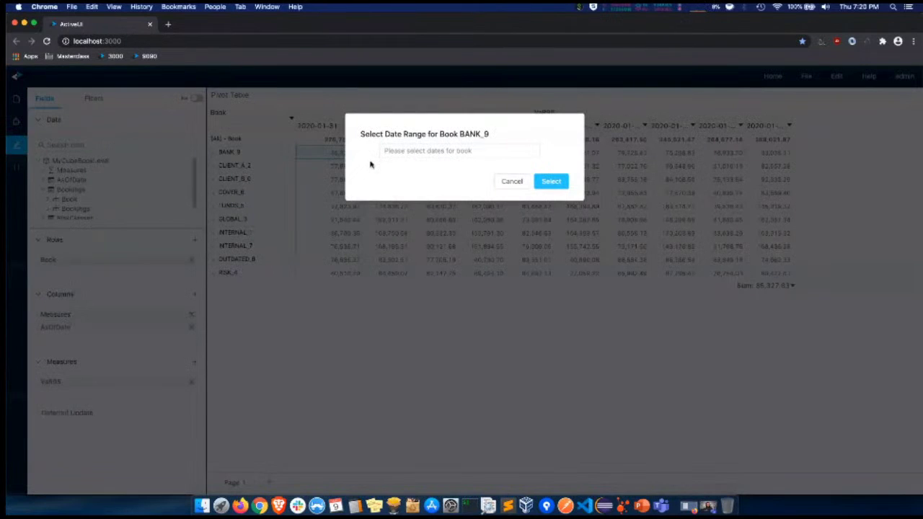
pyautogui.doubleClick(469, 134)
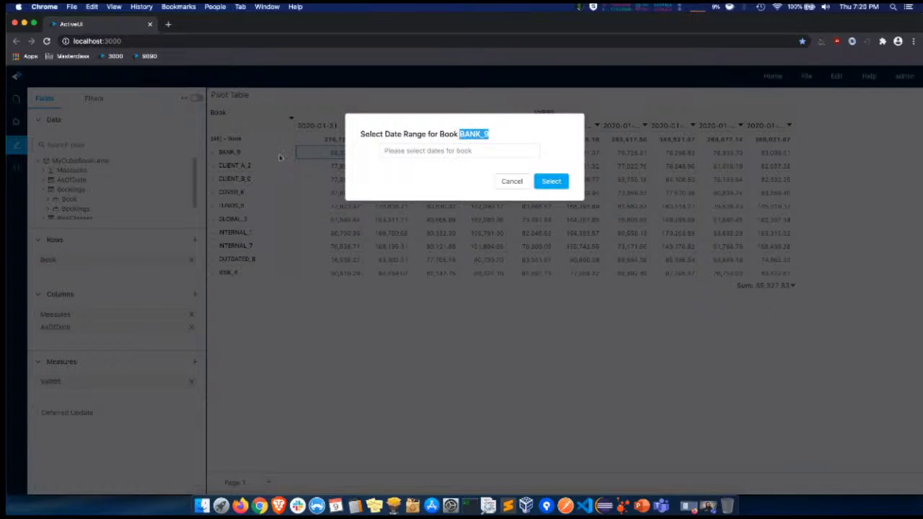
pyautogui.click(442, 151)
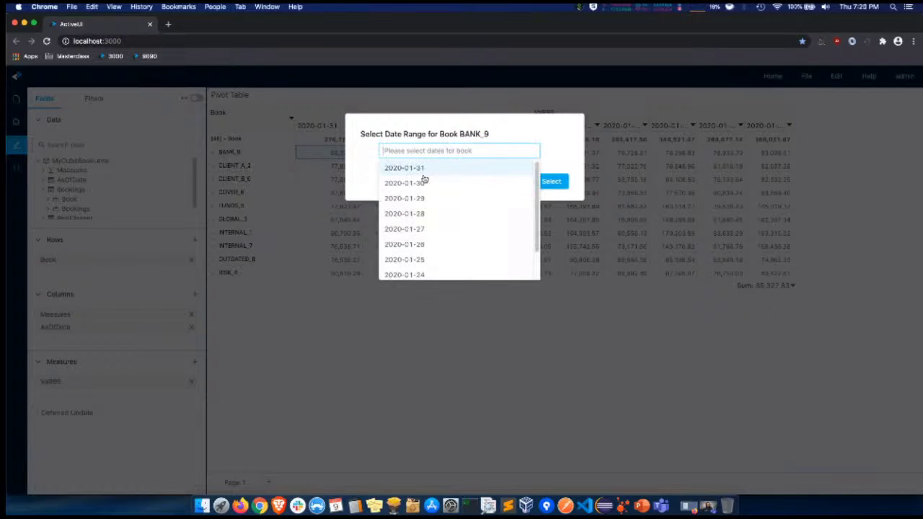
pyautogui.click(420, 170)
pyautogui.click(427, 185)
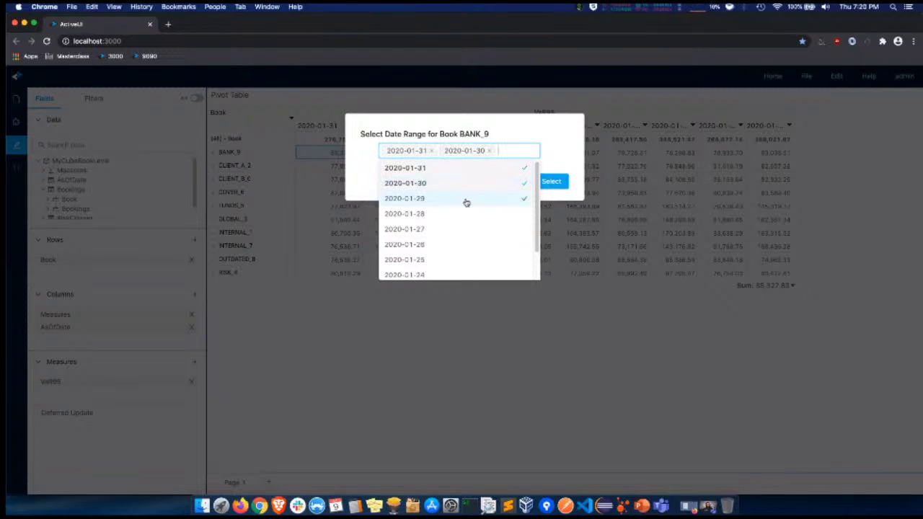
pyautogui.click(565, 162)
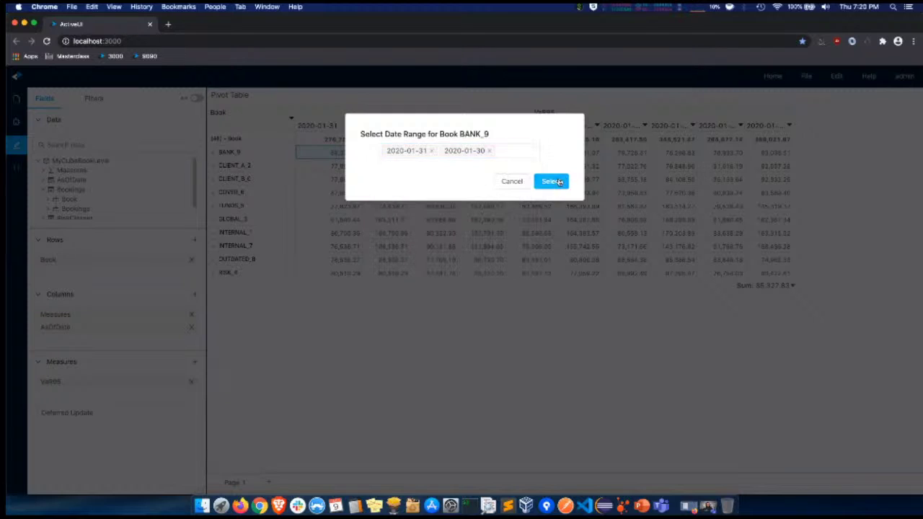
pyautogui.click(555, 182)
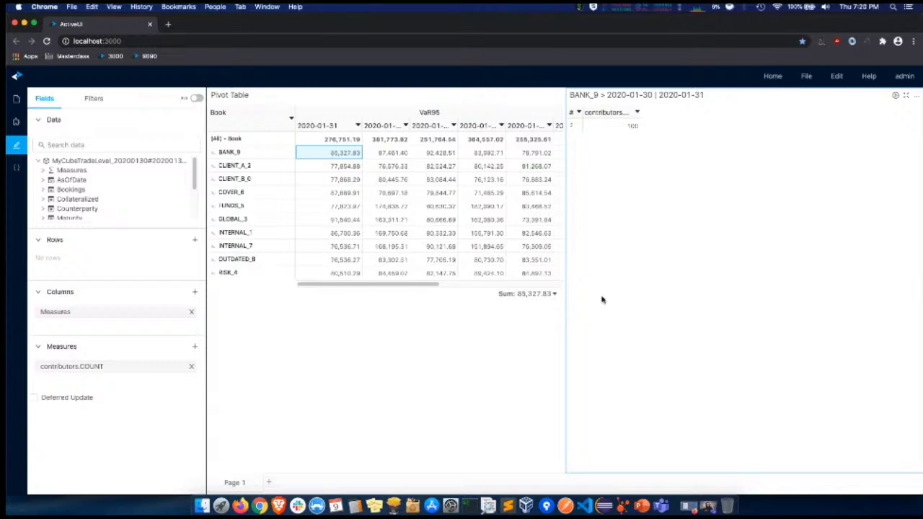
# Compare the field settings of the pivot table and the trade-level widget
pyautogui.click(387, 318)
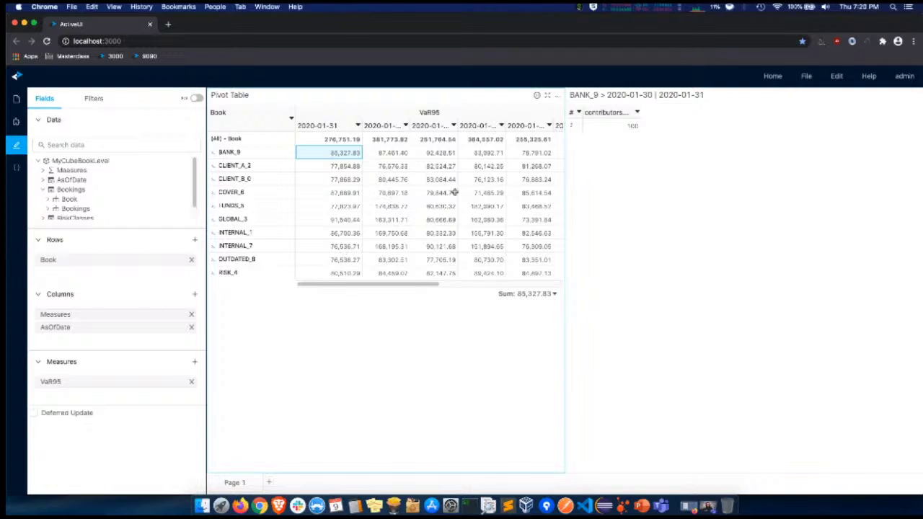
pyautogui.click(684, 191)
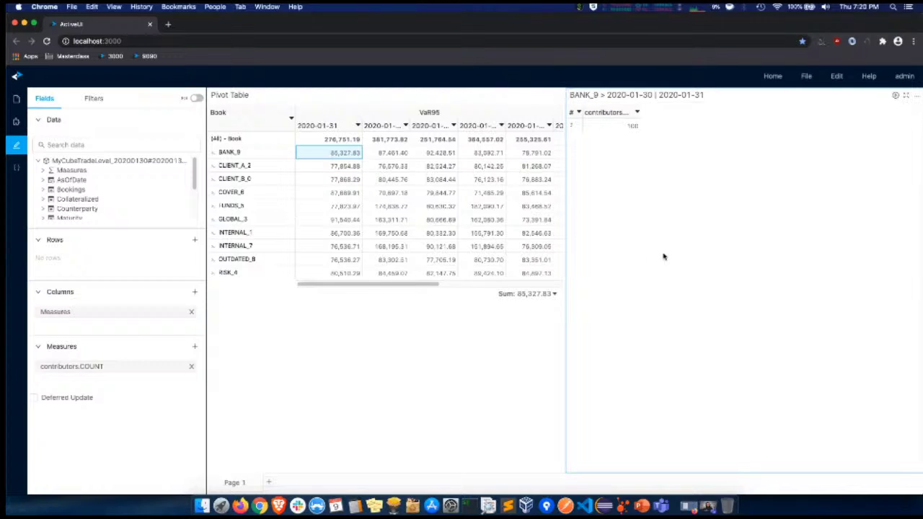
pyautogui.moveTo(105, 164)
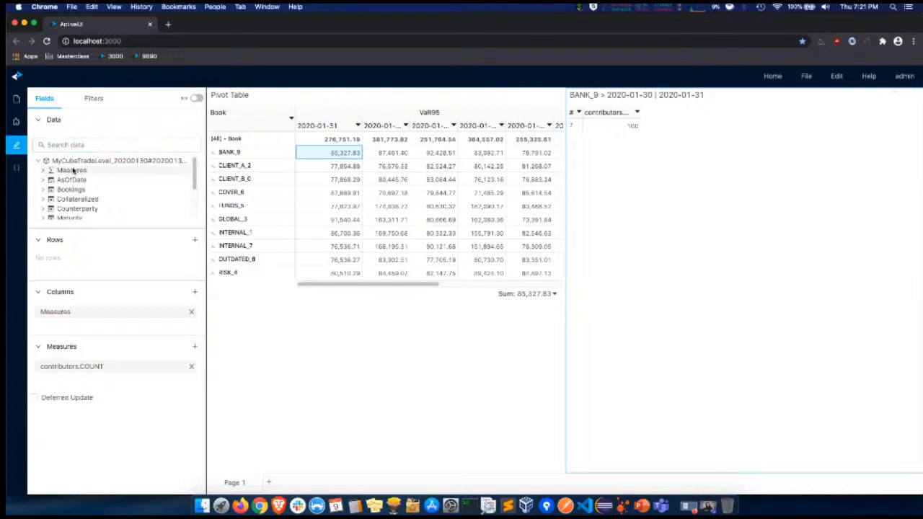
pyautogui.moveTo(60, 165)
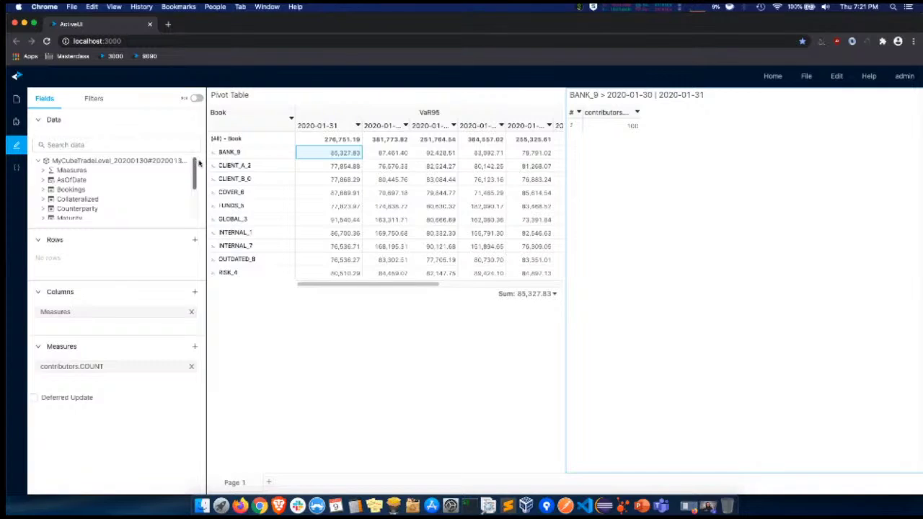
# Enlarge the data field tree, collapse Bookings, and return to the BANK_9 widget's fields
pyautogui.click(428, 379)
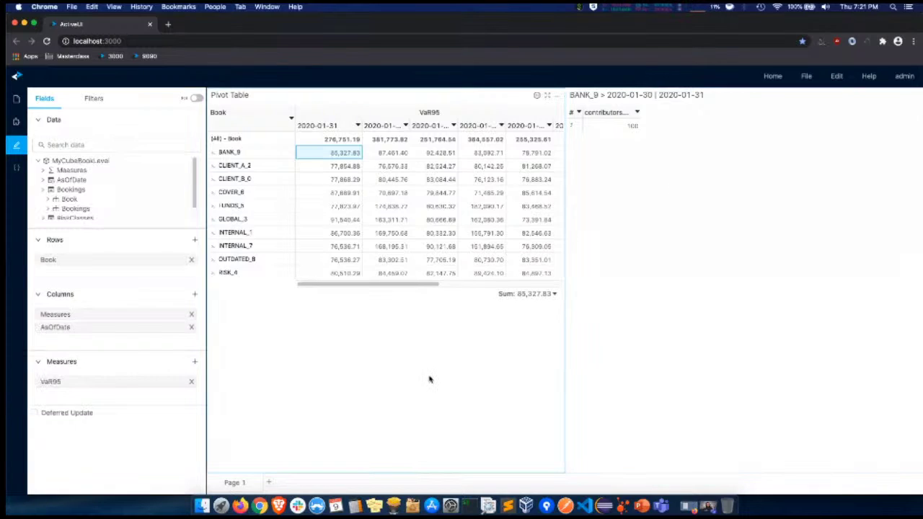
pyautogui.moveTo(57, 165)
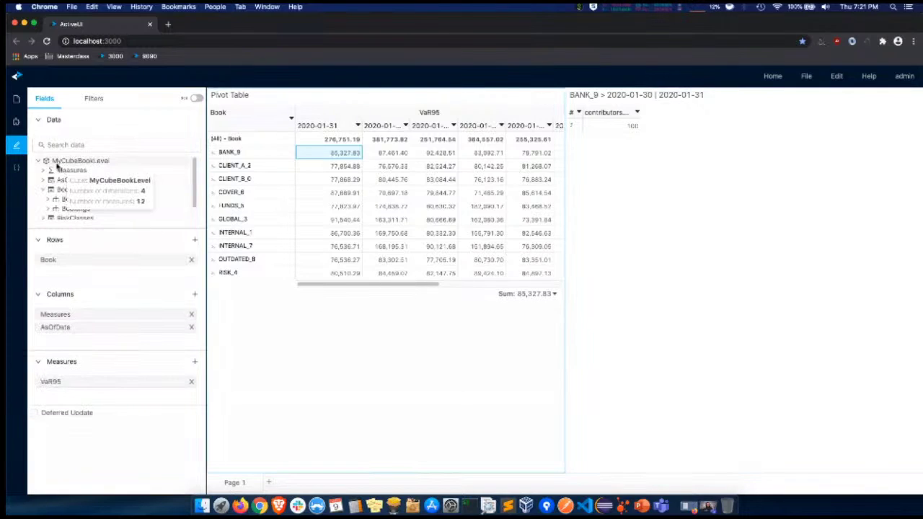
pyautogui.moveTo(132, 228); pyautogui.dragTo(123, 315)
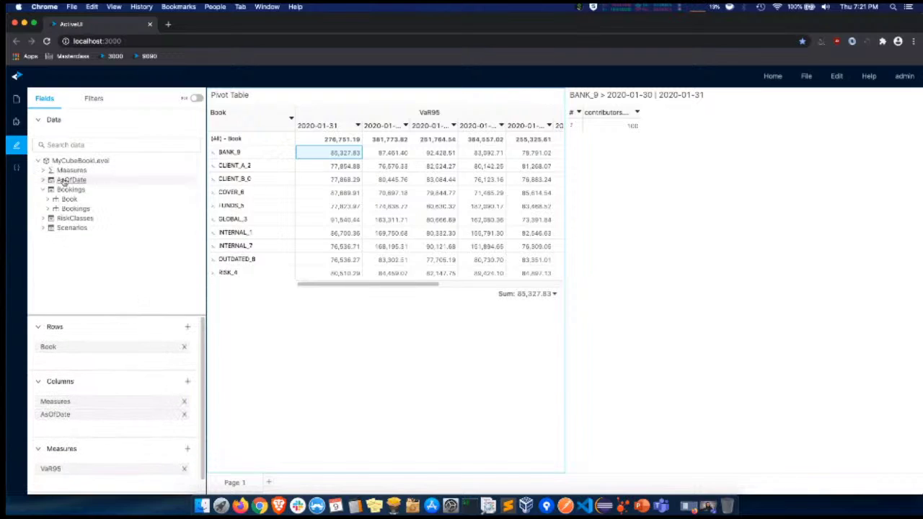
pyautogui.click(42, 190)
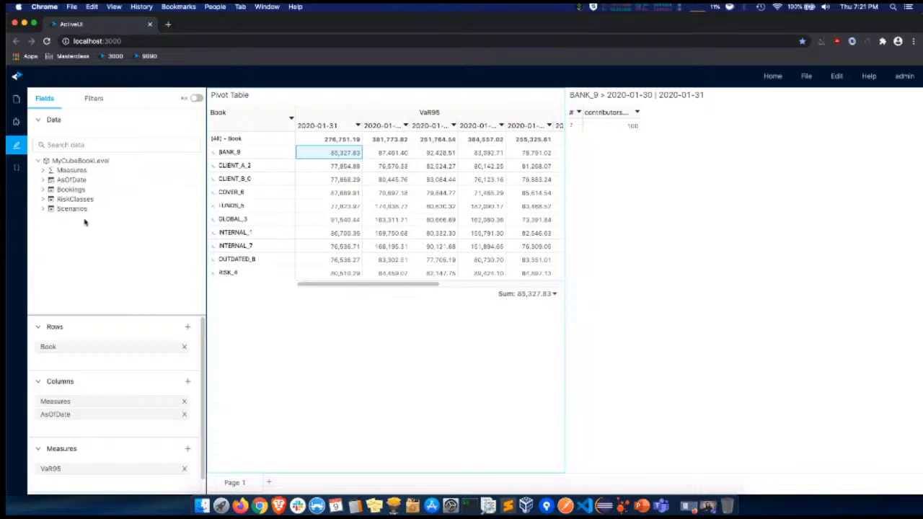
pyautogui.click(633, 192)
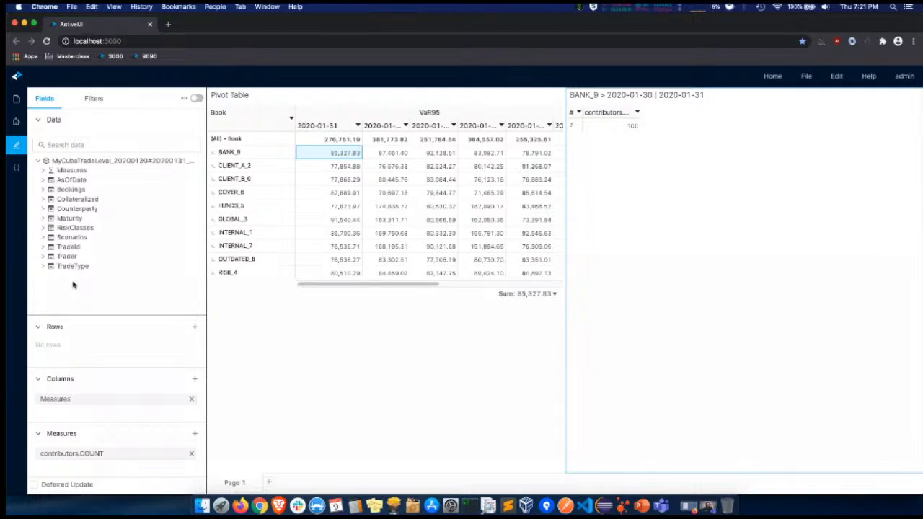
# Swap contributors.COUNT for VaR95 in the BANK_9 widget and break it down by Counterparty
pyautogui.click(42, 170)
pyautogui.moveTo(72, 285); pyautogui.dragTo(94, 454)
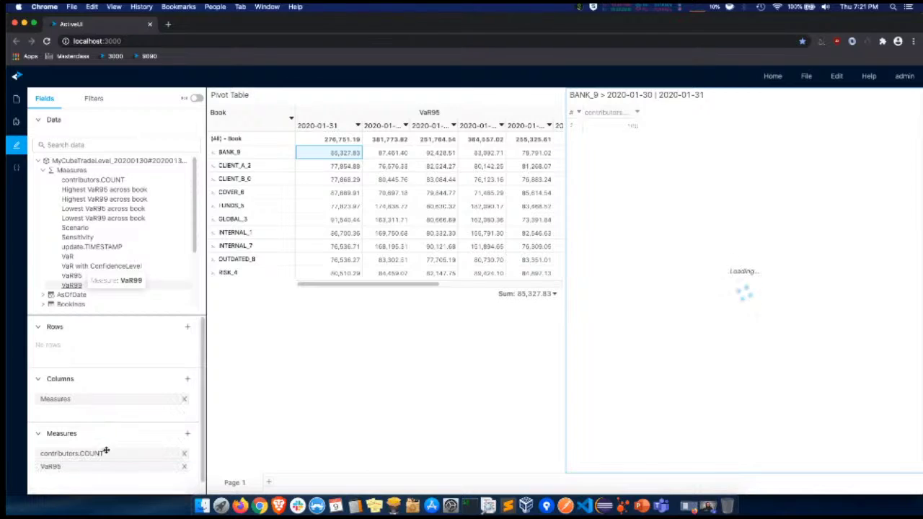
pyautogui.click(183, 454)
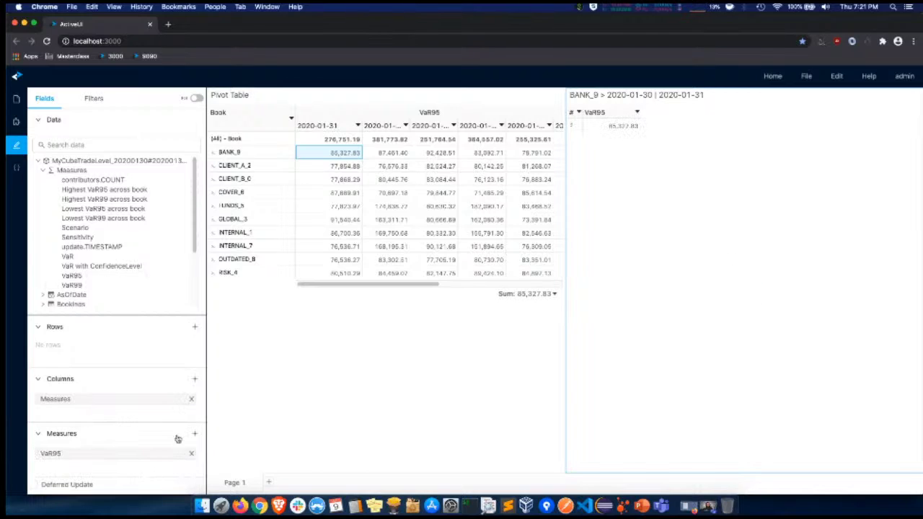
pyautogui.click(43, 171)
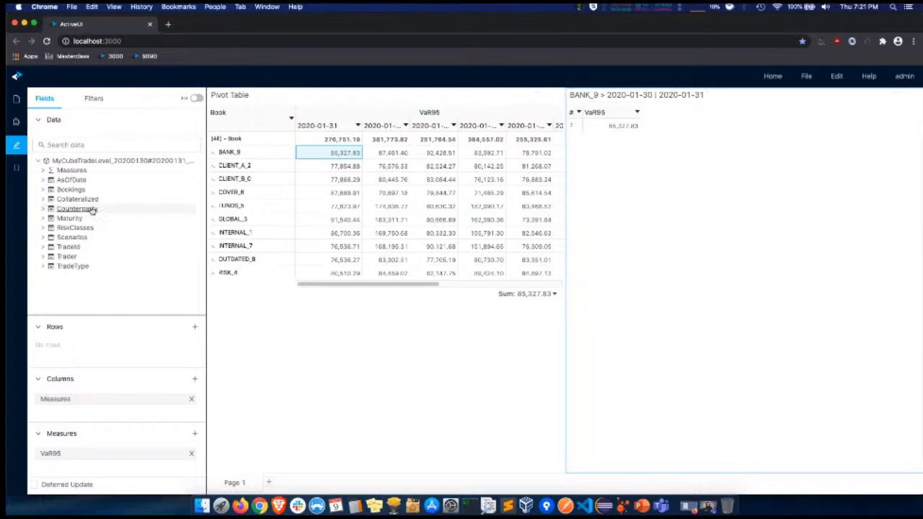
pyautogui.moveTo(91, 209); pyautogui.dragTo(86, 349)
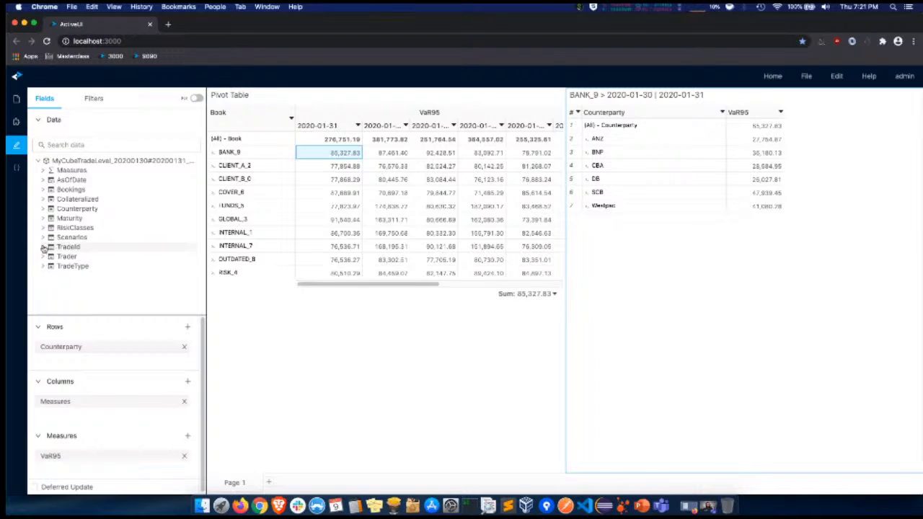
# Nest TradeId under Counterparty, check the 85,327.83 total, and split VaR95 by AsOfDate columns
pyautogui.moveTo(52, 246); pyautogui.dragTo(75, 361)
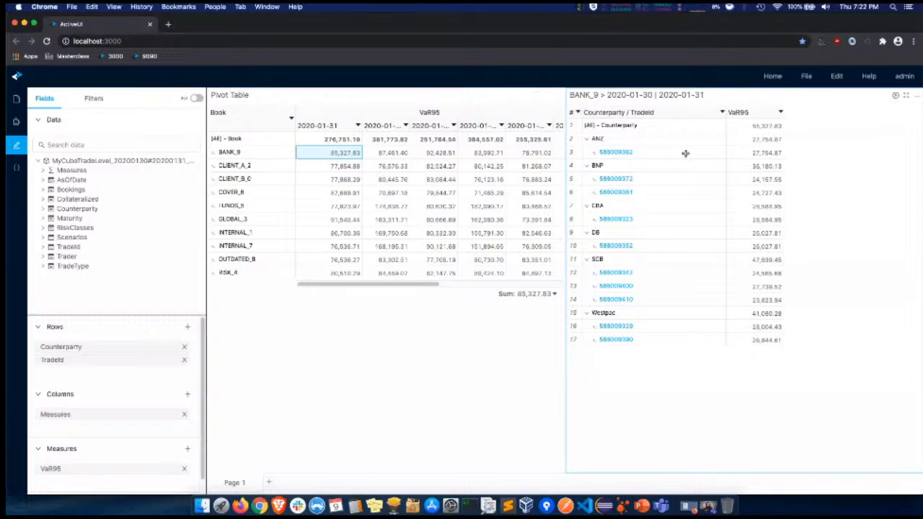
pyautogui.click(759, 126)
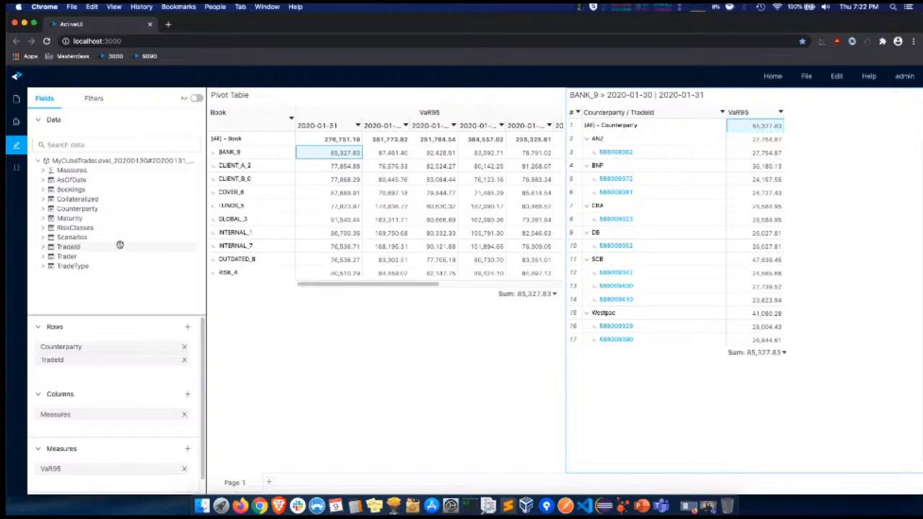
pyautogui.moveTo(70, 180); pyautogui.dragTo(91, 413)
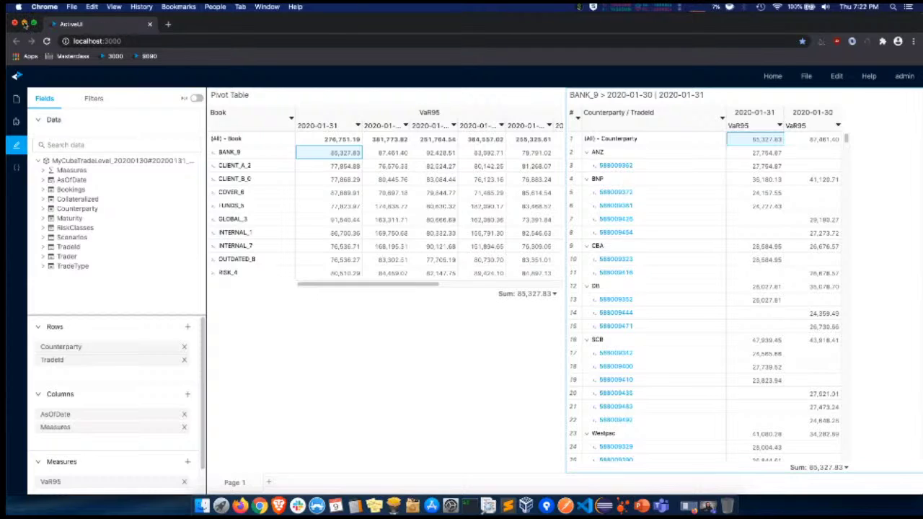
# Show the 'What about the cloud part ?' slide full-size, then stop screen sharing in Teams
pyautogui.click(24, 24)
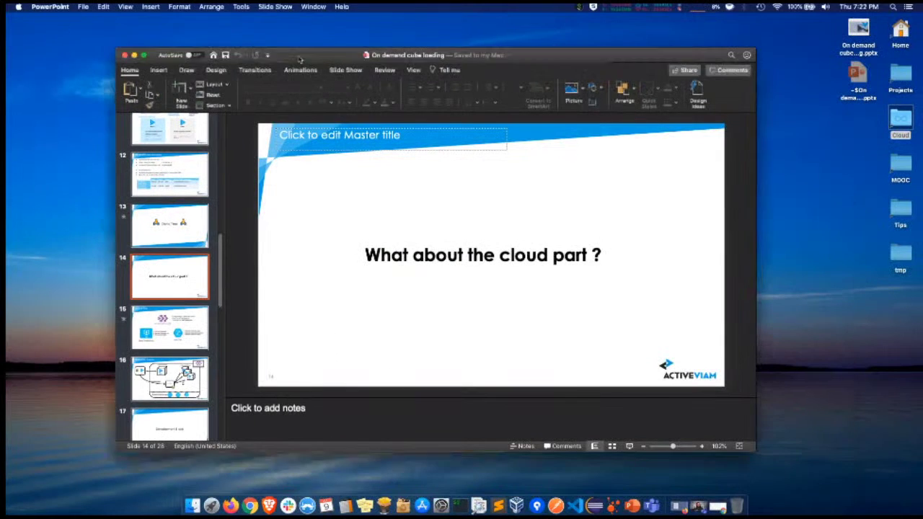
pyautogui.doubleClick(299, 137)
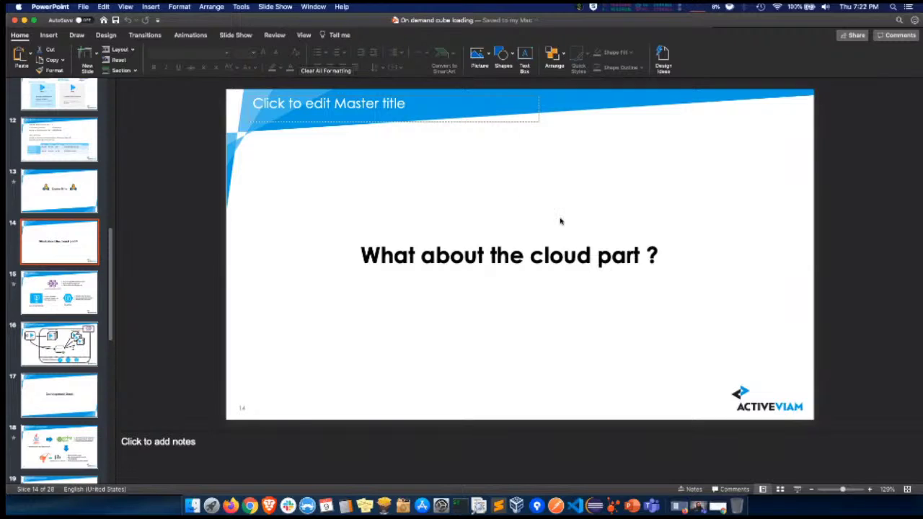
pyautogui.click(652, 509)
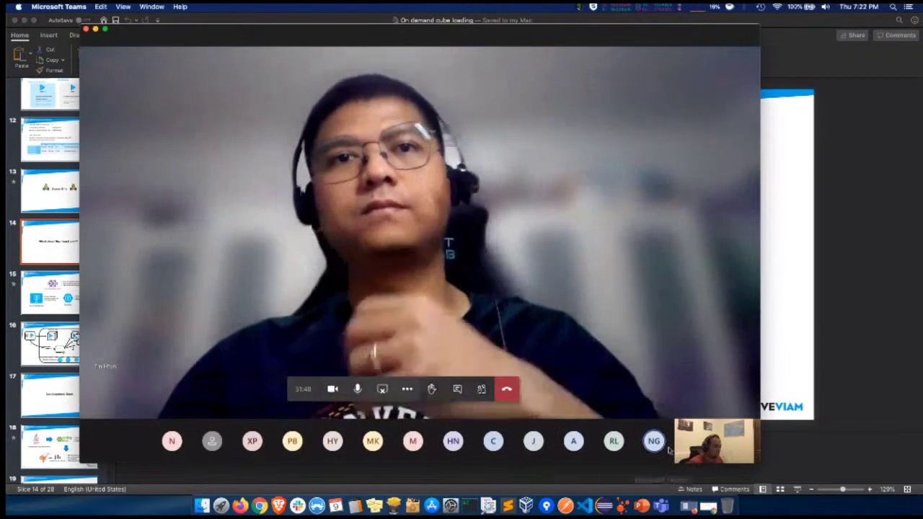
pyautogui.click(383, 389)
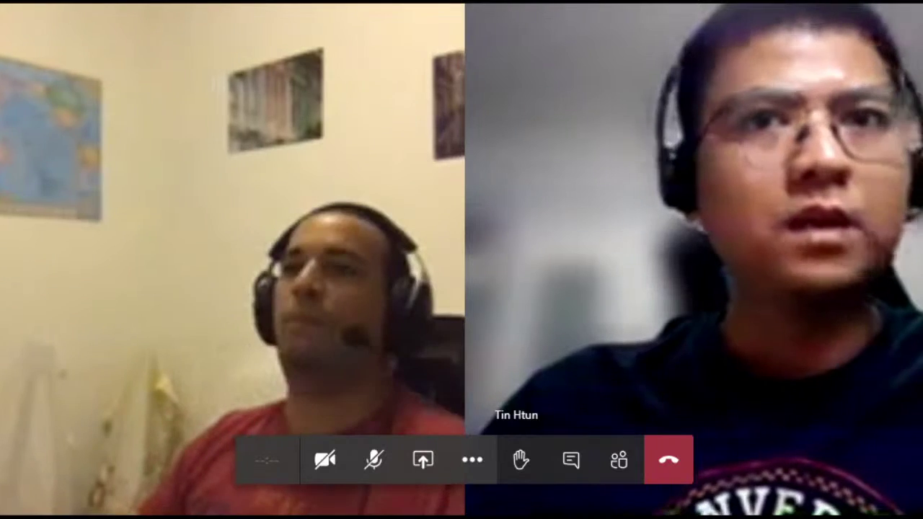
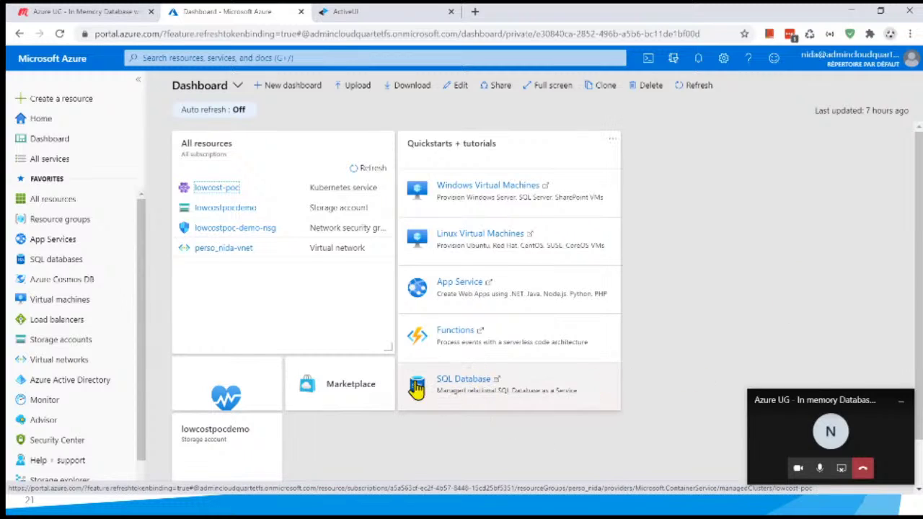
# Check the lowcost-poc cluster's two node pools, then open the lowcostpocdemo storage account
pyautogui.click(216, 188)
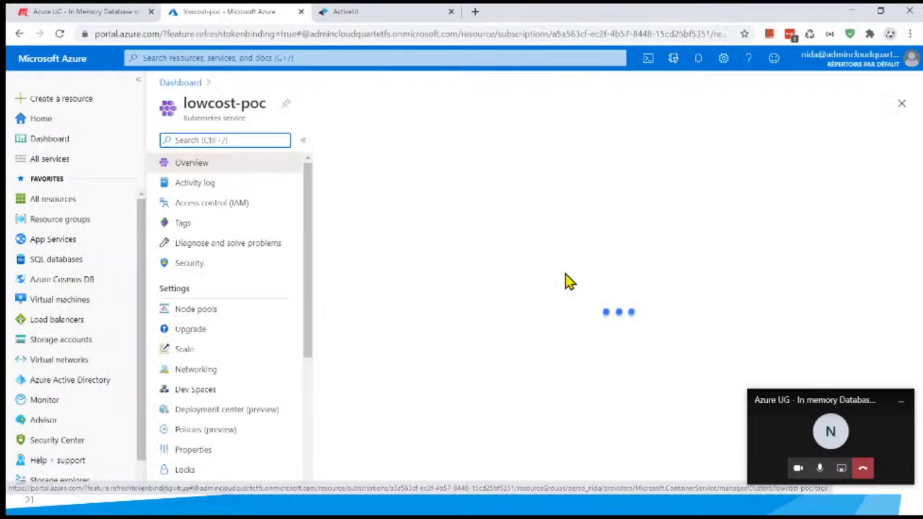
pyautogui.click(192, 311)
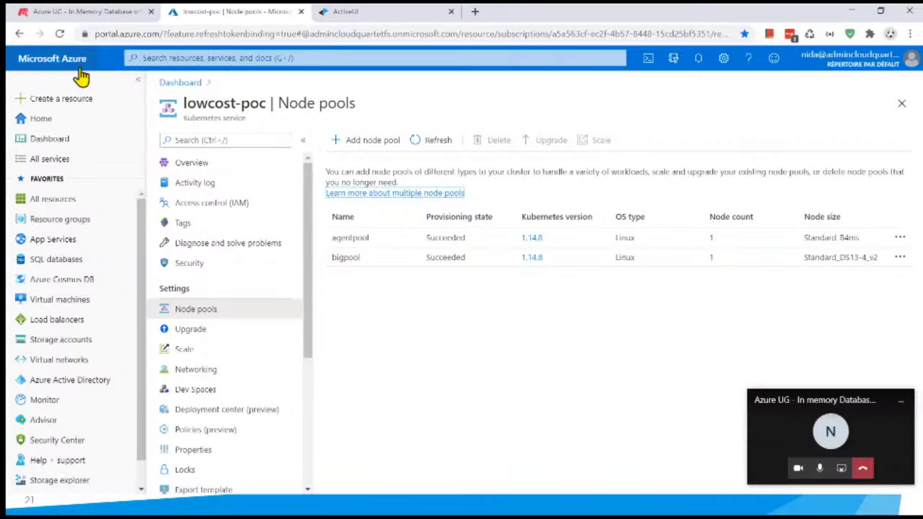
pyautogui.click(182, 83)
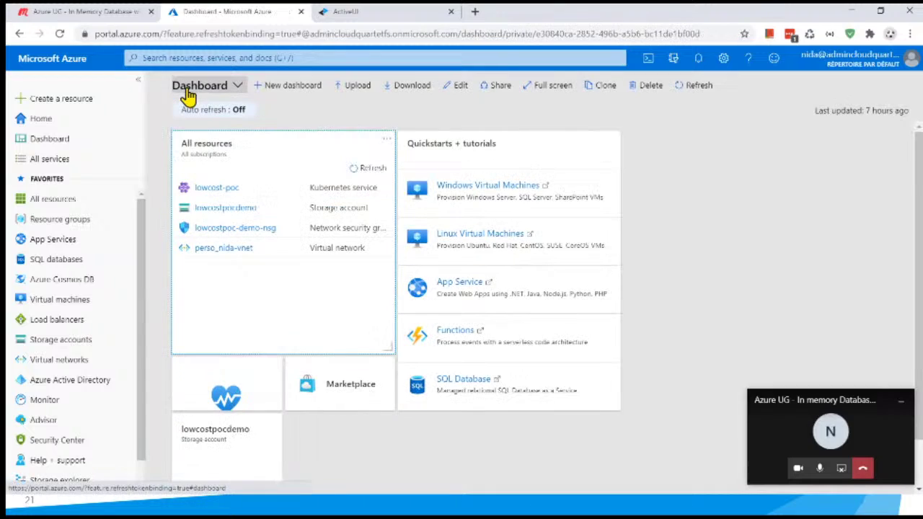
pyautogui.click(242, 210)
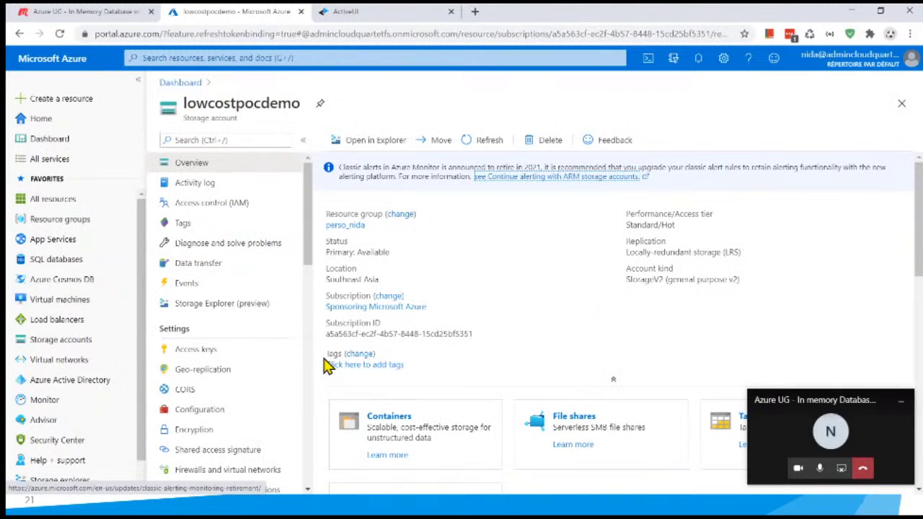
# Open the poc-data-100days file share and look inside its booklevel folder
pyautogui.click(579, 418)
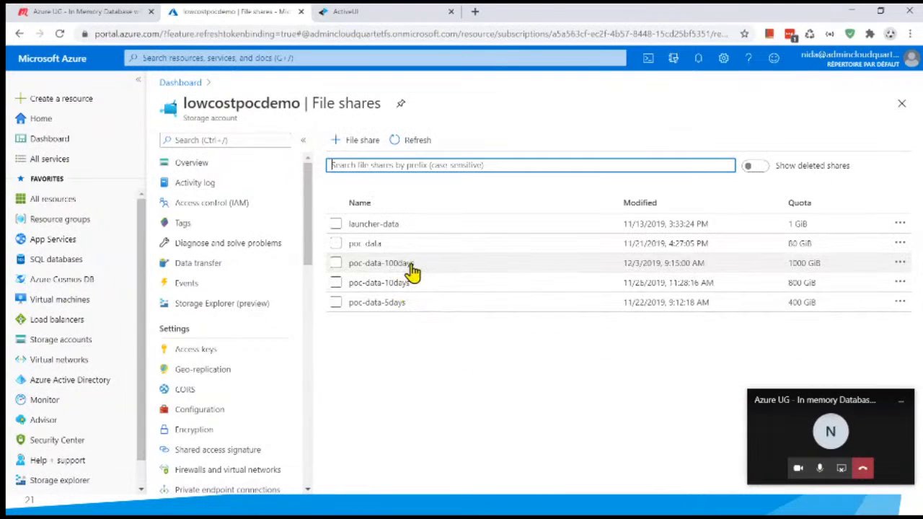
pyautogui.click(411, 265)
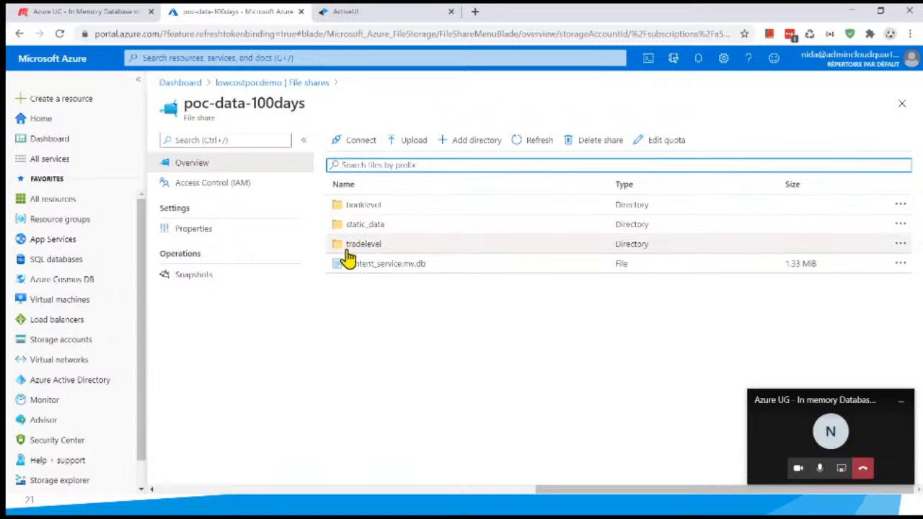
pyautogui.click(367, 206)
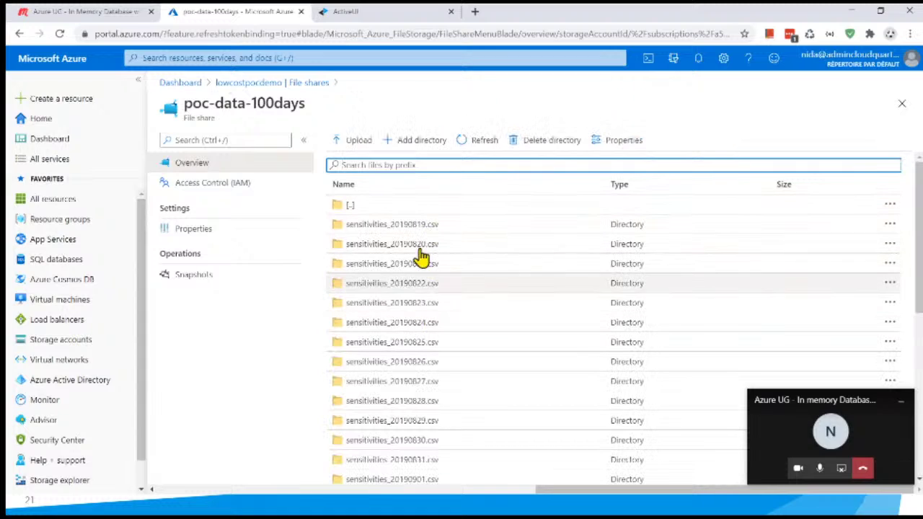
pyautogui.click(350, 208)
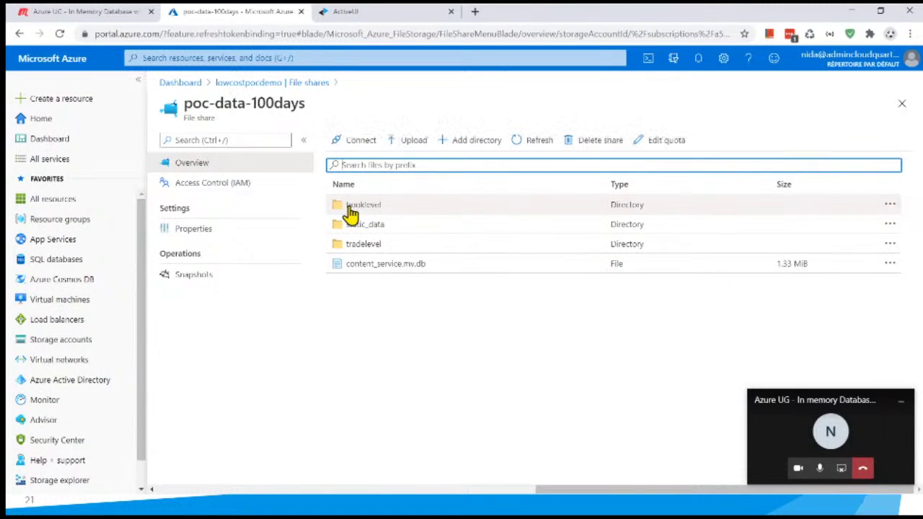
# Browse into the 20191117 dated folder, return to the share root, then switch windows
pyautogui.click(372, 246)
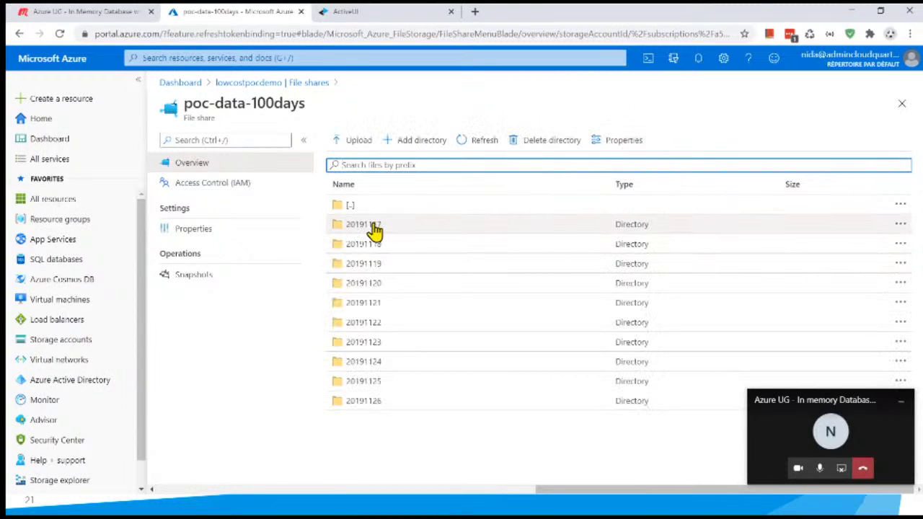
pyautogui.click(376, 229)
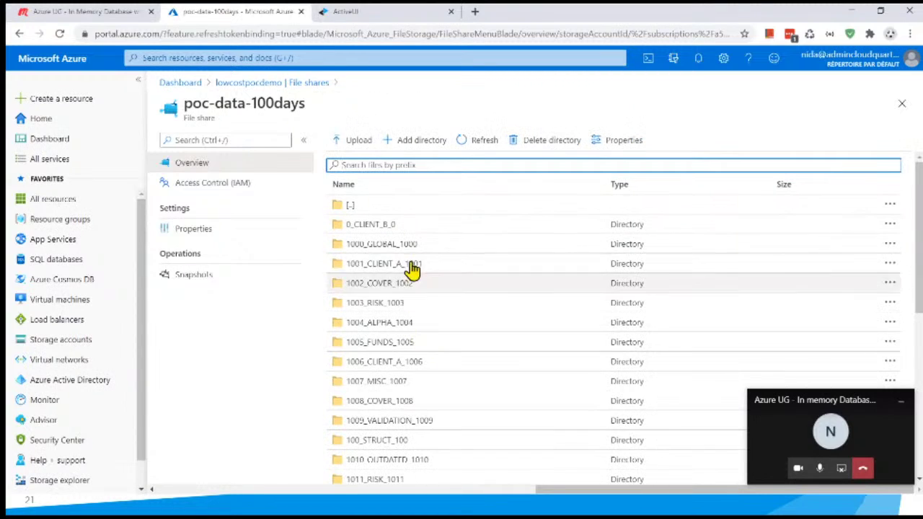
pyautogui.click(352, 207)
pyautogui.click(351, 211)
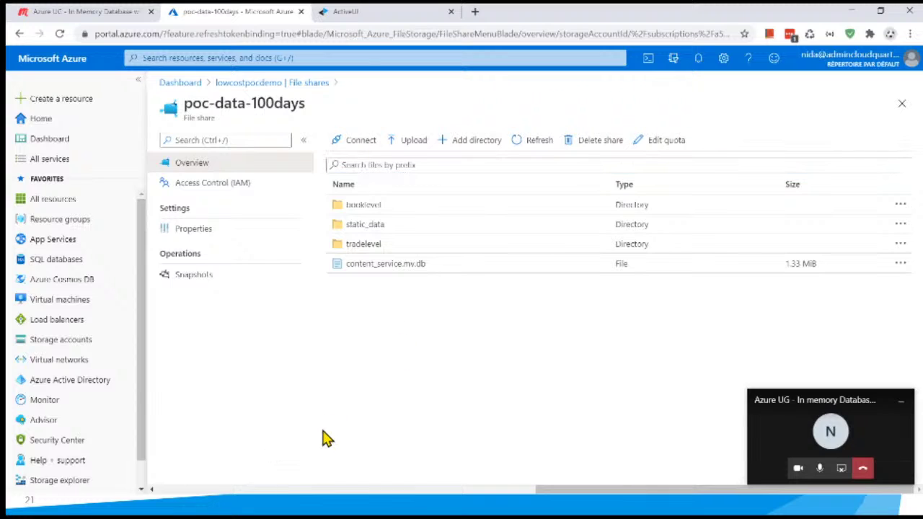
pyautogui.hotkey('alt', 'Tab')
pyautogui.hotkey('alt', 'Tab')
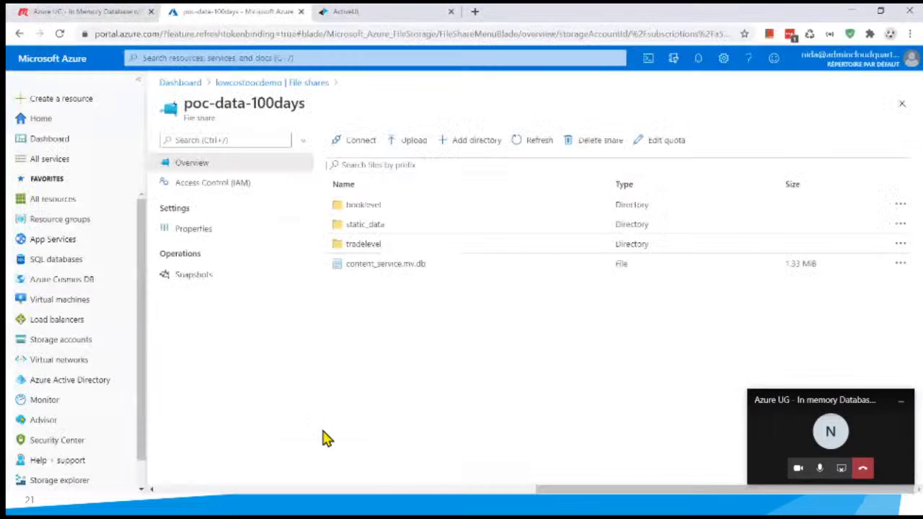
pyautogui.hotkey('alt', 'Tab')
pyautogui.hotkey('alt', 'Tab')
pyautogui.hotkey('alt', 'Tab')
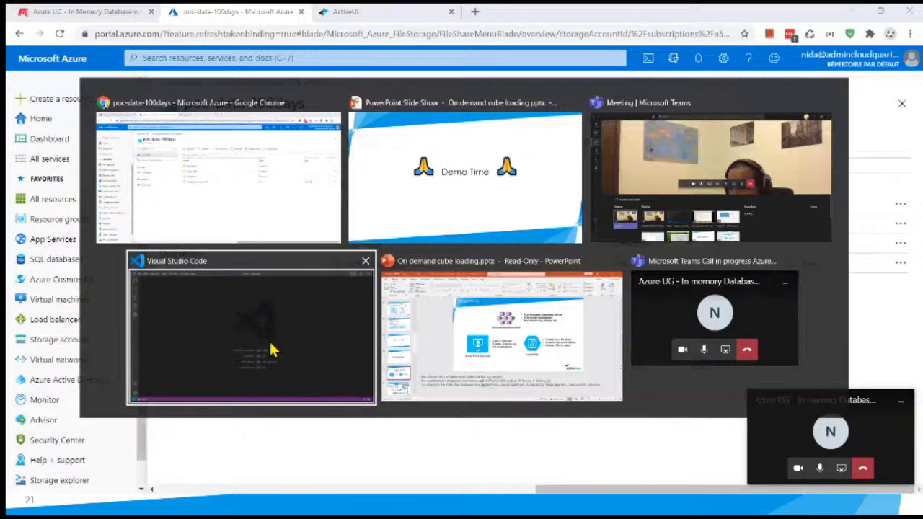
# In VS Code, find the Kubernetes extension and open its explorer showing the lowcost-poc cluster
pyautogui.click(270, 350)
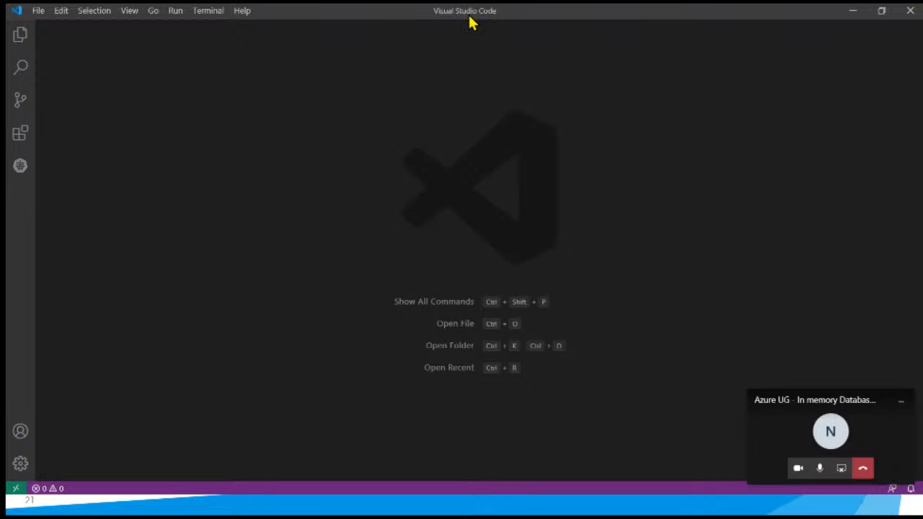
pyautogui.click(20, 135)
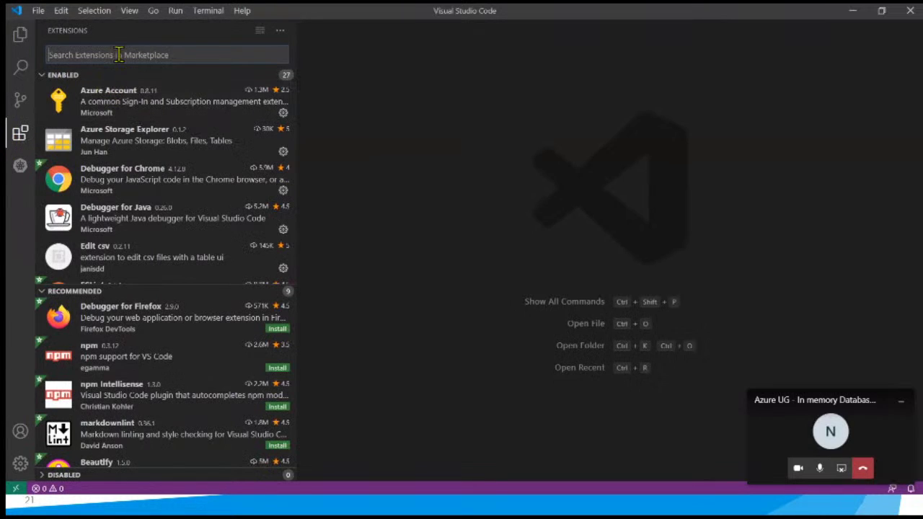
pyautogui.write('kubernetes')
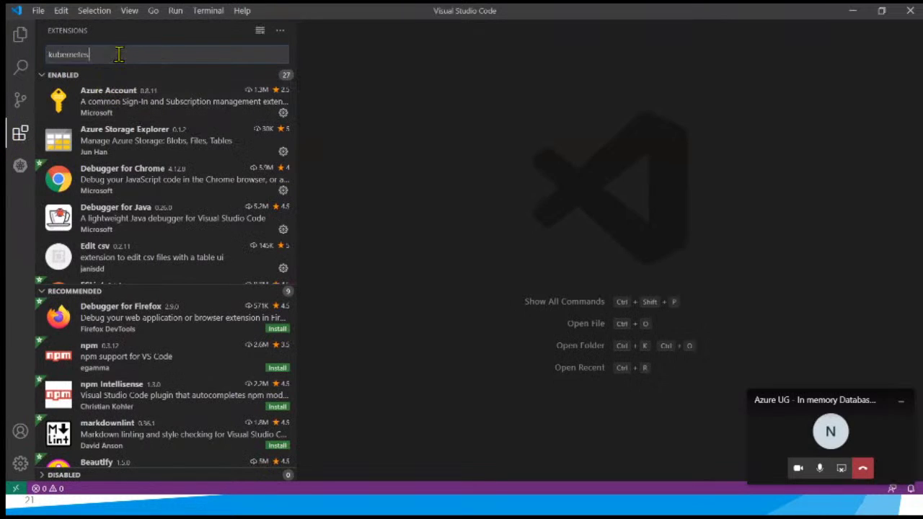
pyautogui.click(154, 94)
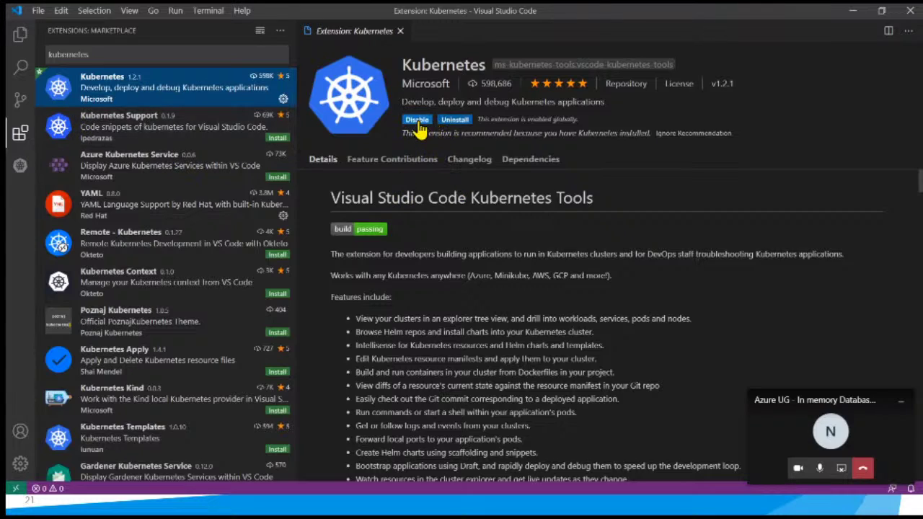
pyautogui.click(21, 166)
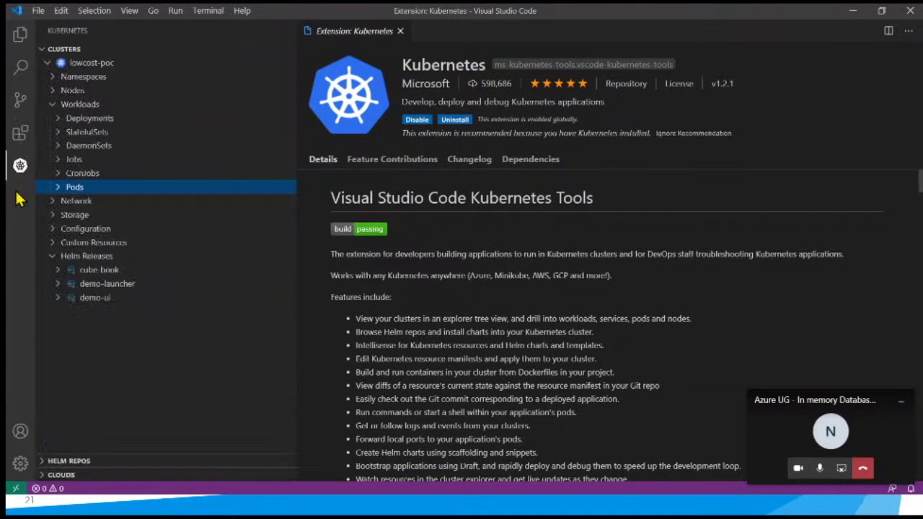
pyautogui.click(400, 31)
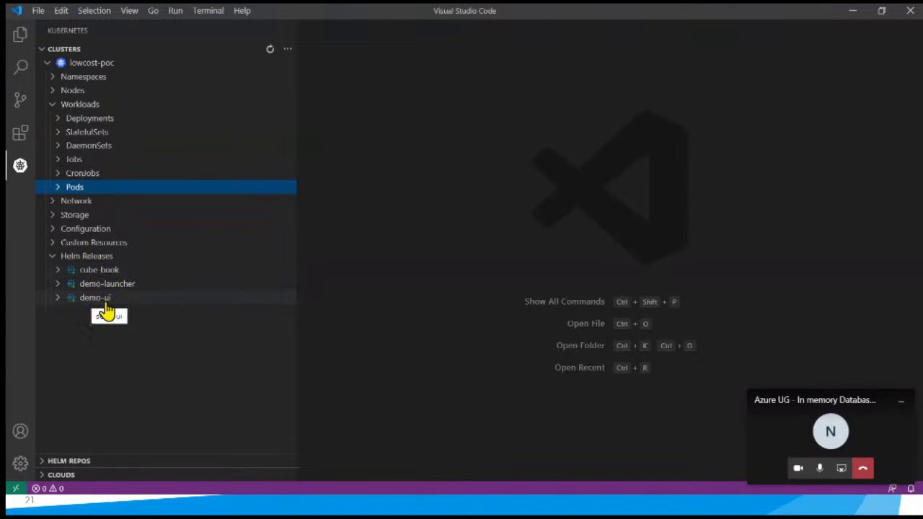
# Inspect the demo-launcher Helm release and nodes, list the running pods, then return to Chrome
pyautogui.click(103, 285)
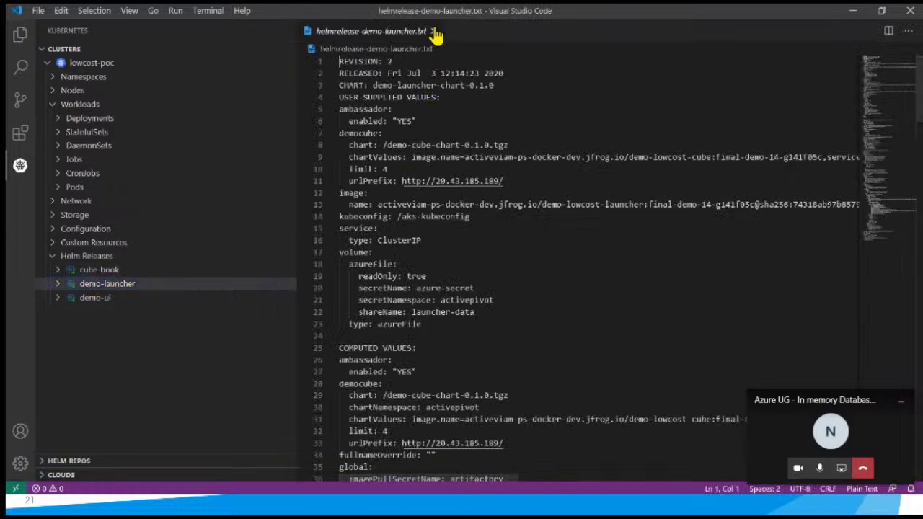
pyautogui.click(433, 30)
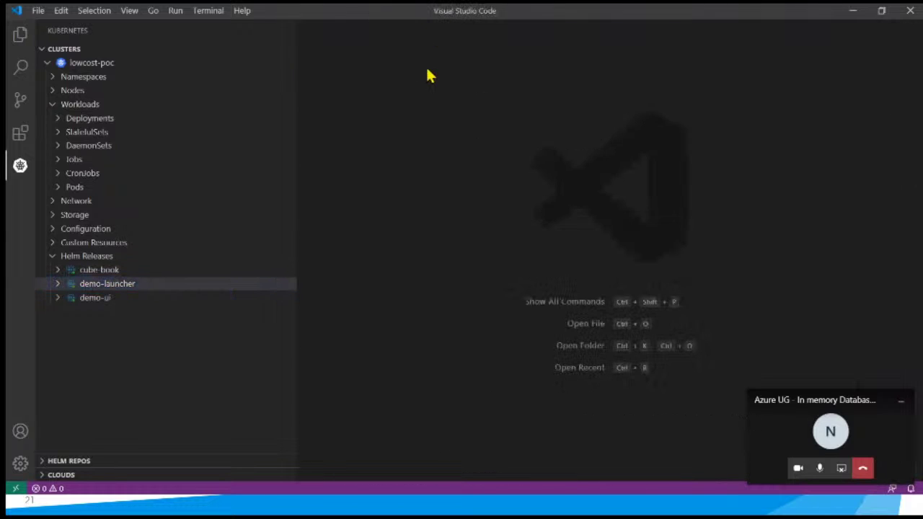
pyautogui.click(55, 94)
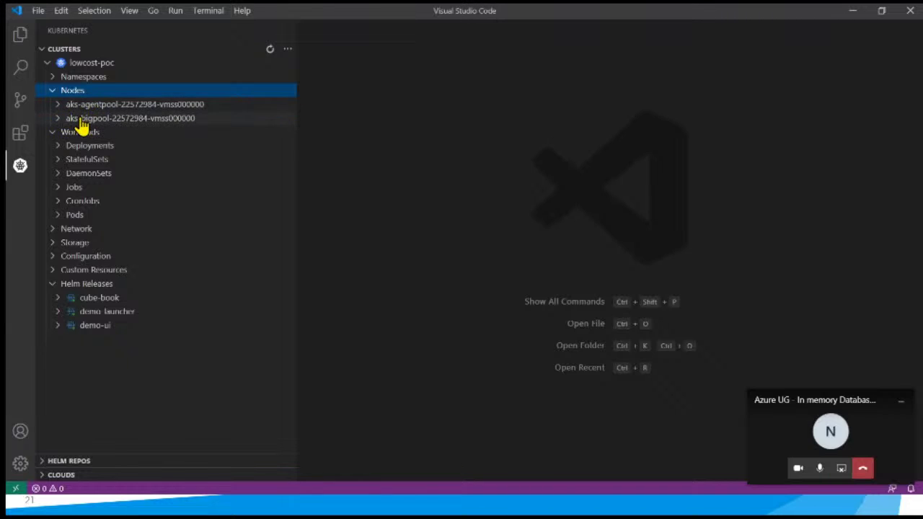
pyautogui.click(53, 94)
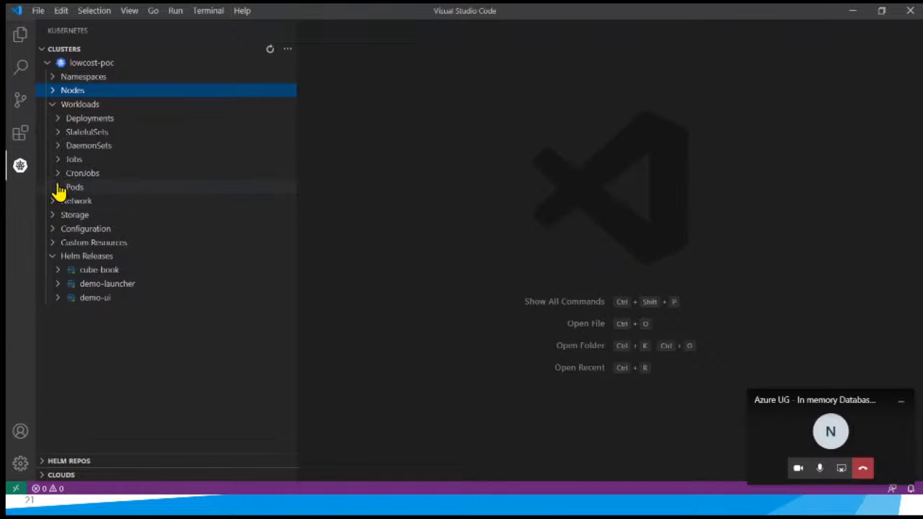
pyautogui.click(58, 187)
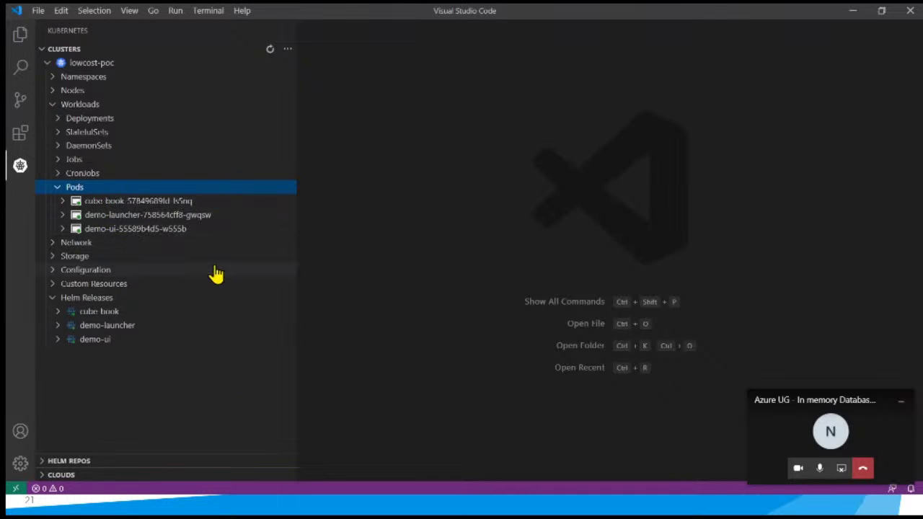
pyautogui.hotkey('alt', 'Tab')
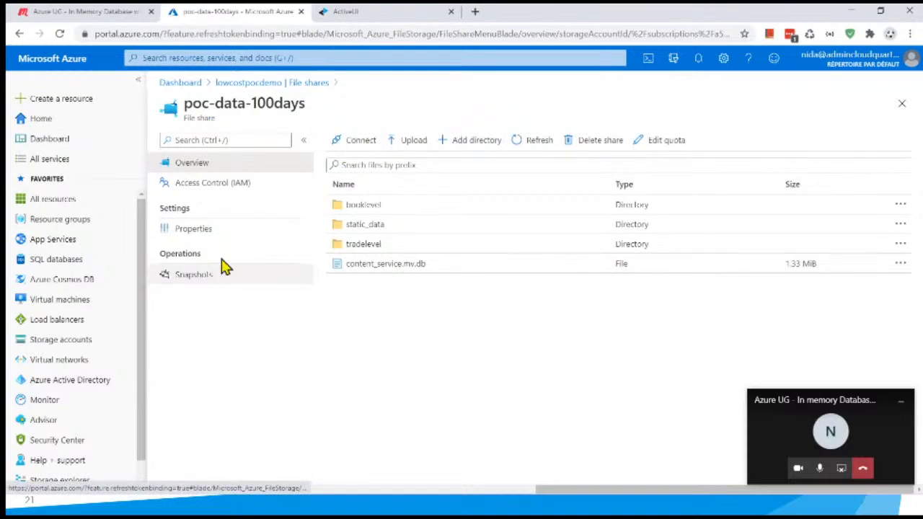
# Log in to ActiveUI in its browser tab with the user name and password
pyautogui.click(371, 16)
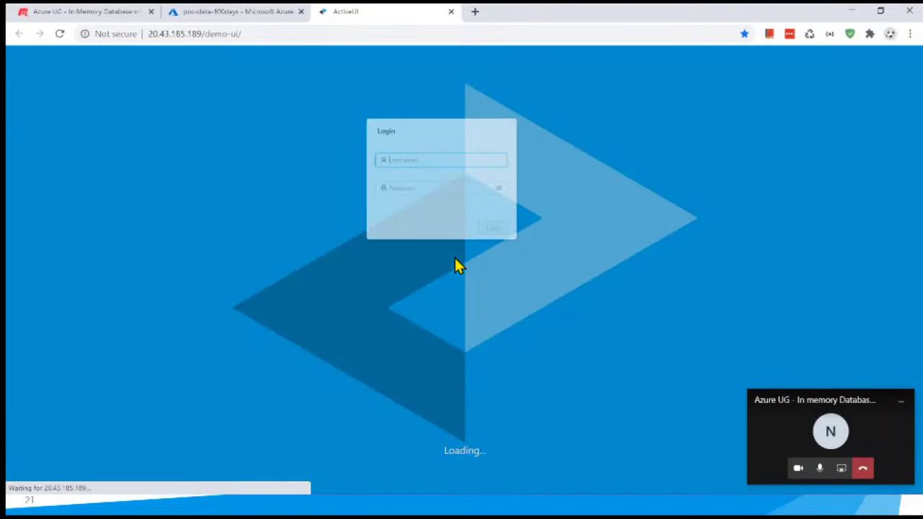
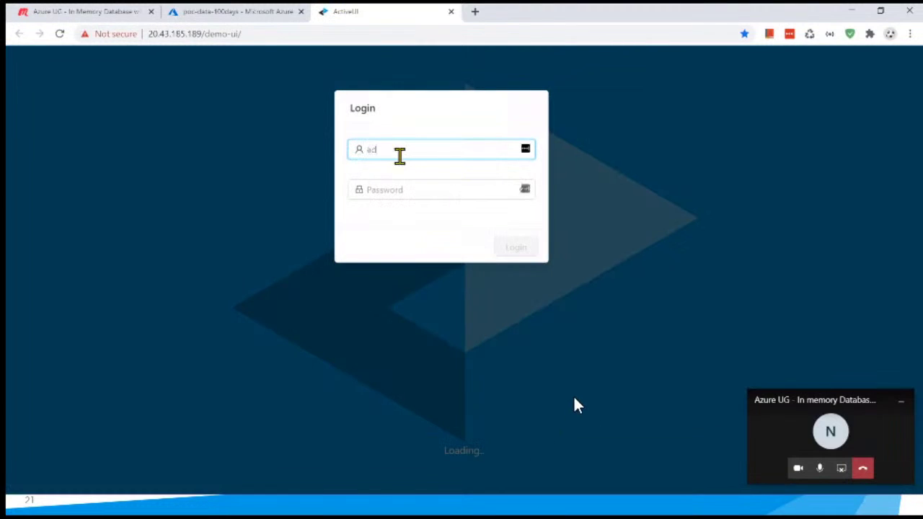
pyautogui.press('Tab')
pyautogui.press('Return')
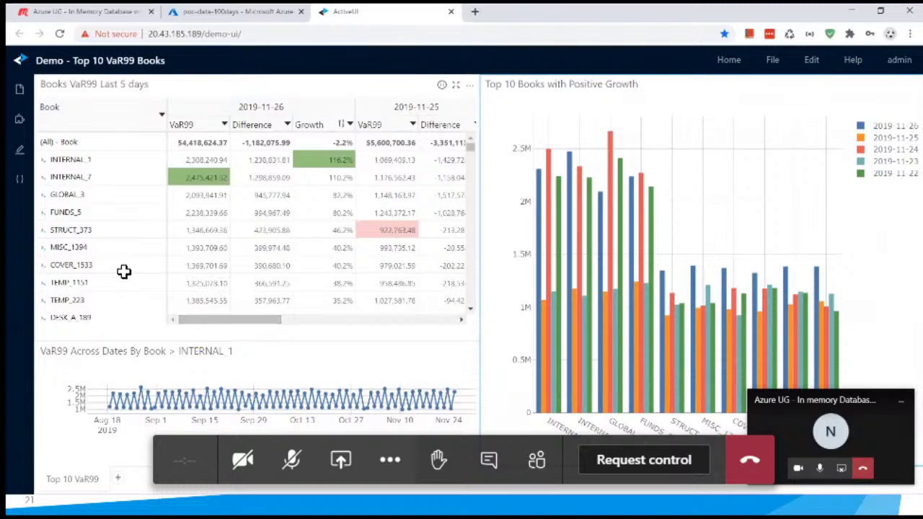
# Browse the Top 10 VaR99 Books table and select the RISK_37 book row
pyautogui.scroll(-6, 124, 271)
pyautogui.scroll(6, 124, 272)
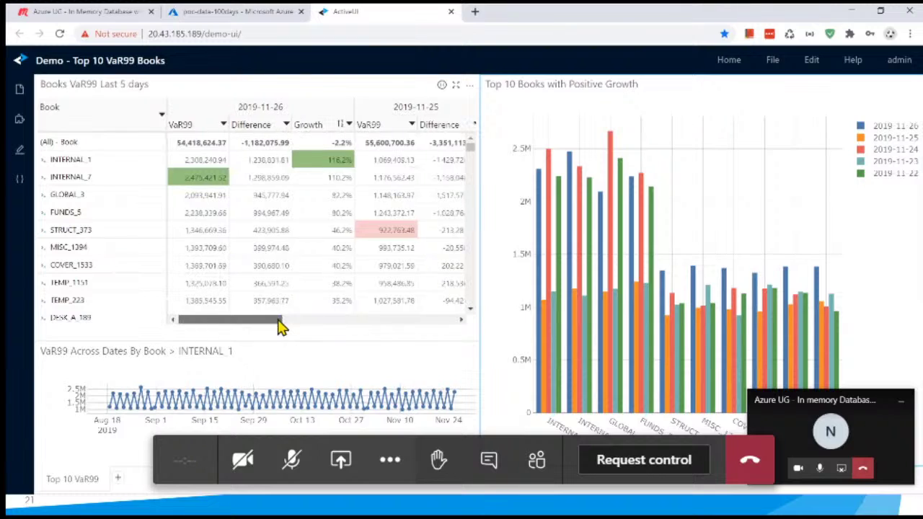
pyautogui.moveTo(281, 327); pyautogui.dragTo(178, 309)
pyautogui.moveTo(302, 160)
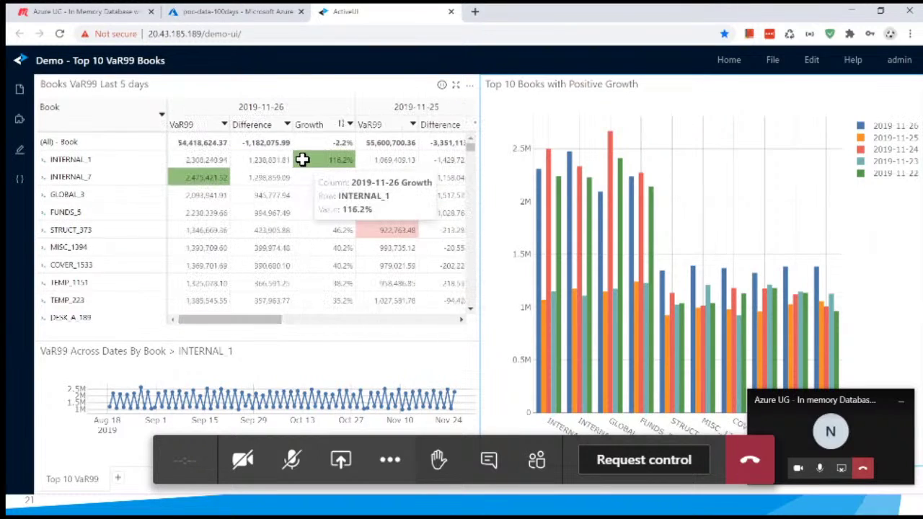
pyautogui.scroll(-1, 99, 268)
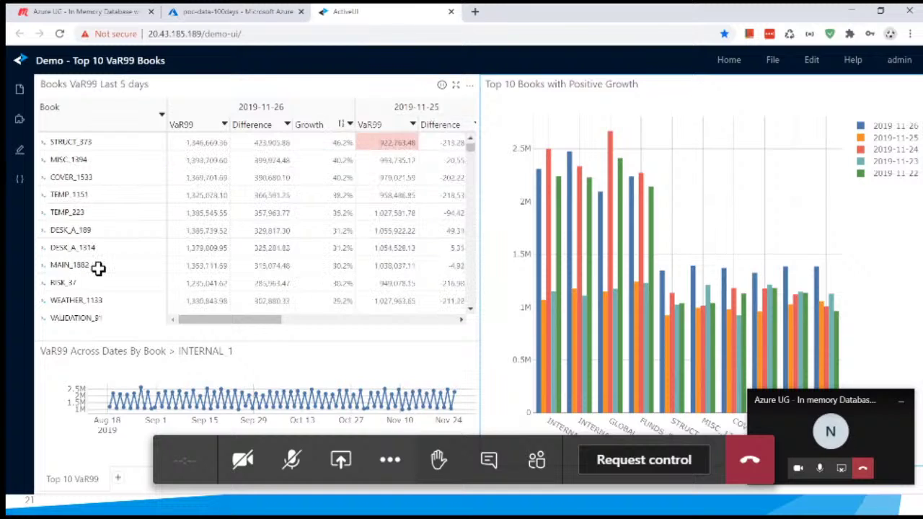
pyautogui.scroll(1, 98, 268)
pyautogui.scroll(-1, 98, 265)
pyautogui.scroll(1, 127, 256)
pyautogui.click(122, 283)
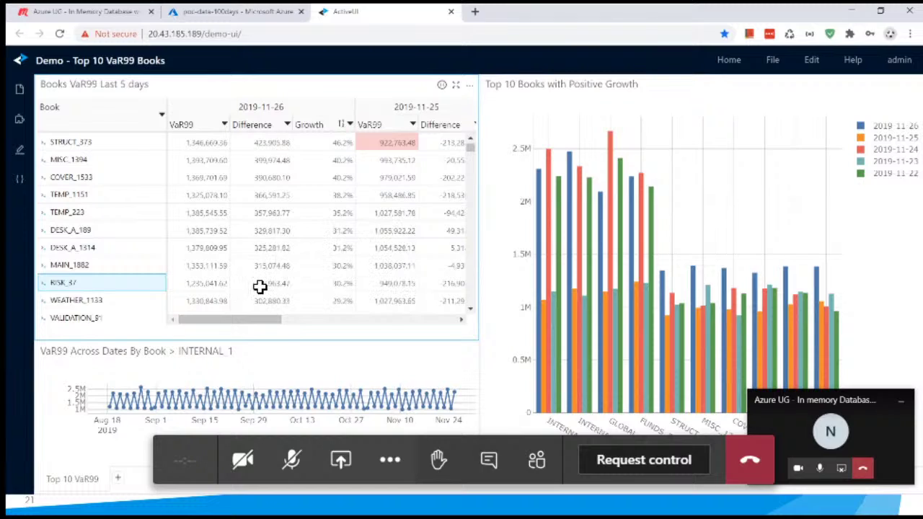
# Load RISK_37 in a new book tab for dates 2019-11-25 and 2019-11-26
pyautogui.rightClick(142, 288)
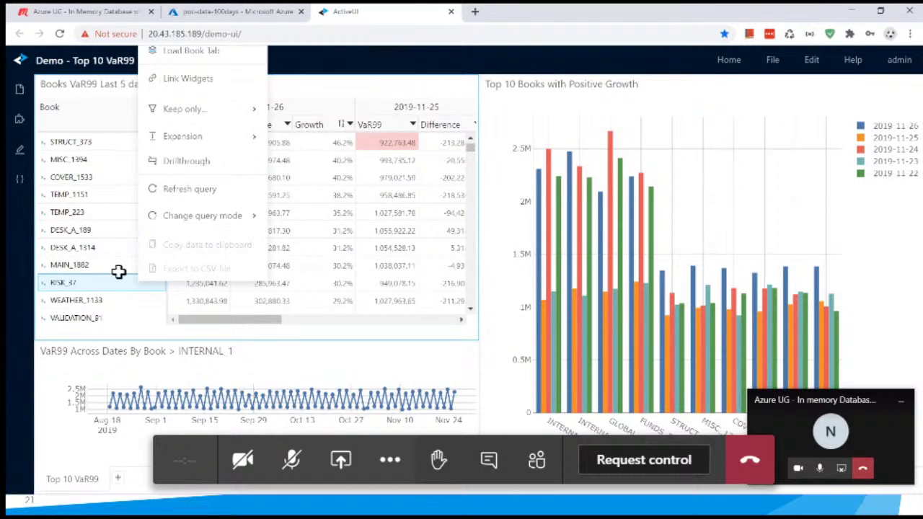
pyautogui.click(219, 333)
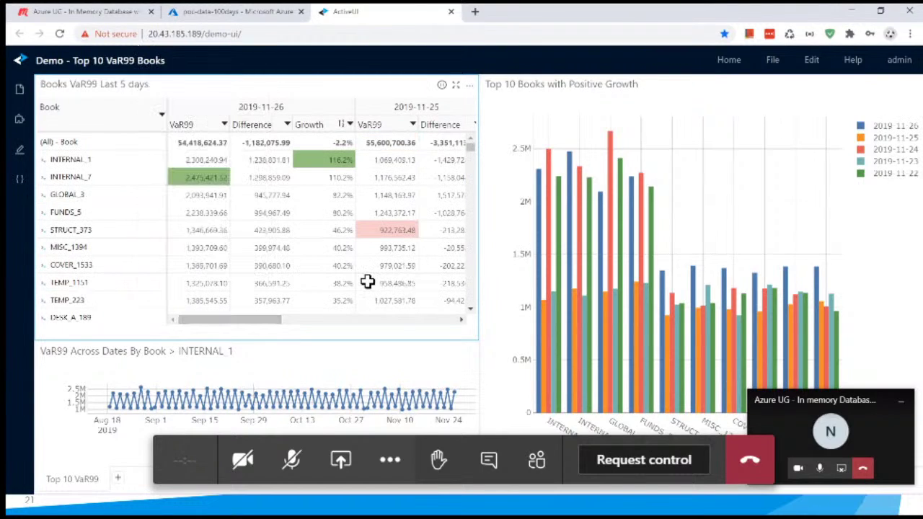
pyautogui.scroll(-3, 366, 282)
pyautogui.rightClick(95, 212)
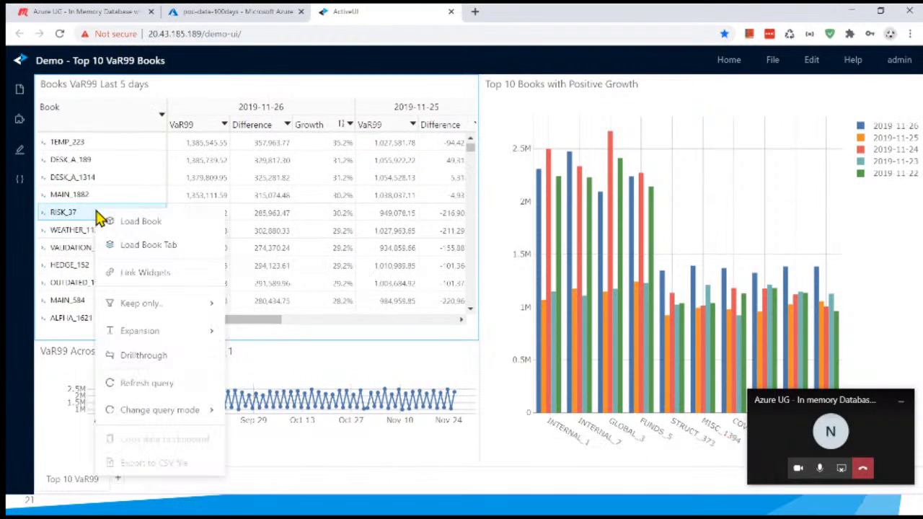
pyautogui.click(151, 245)
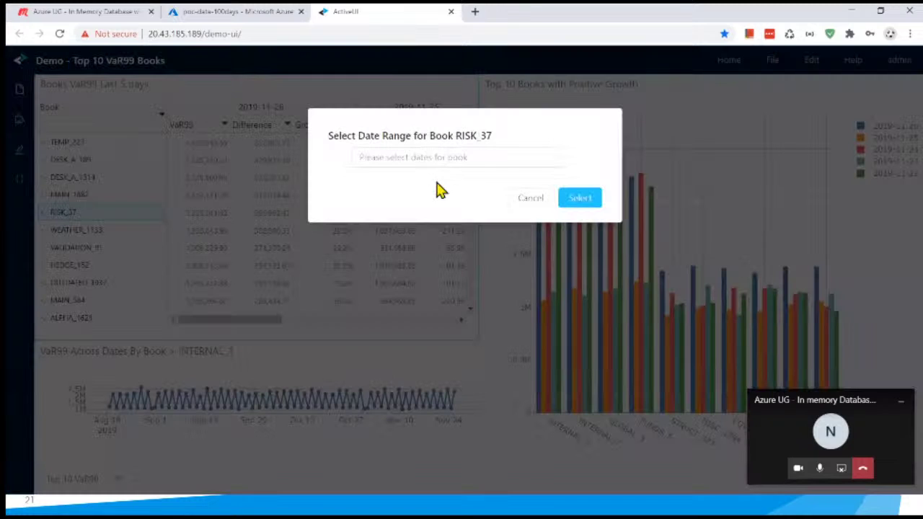
pyautogui.click(435, 156)
pyautogui.click(416, 182)
pyautogui.click(413, 197)
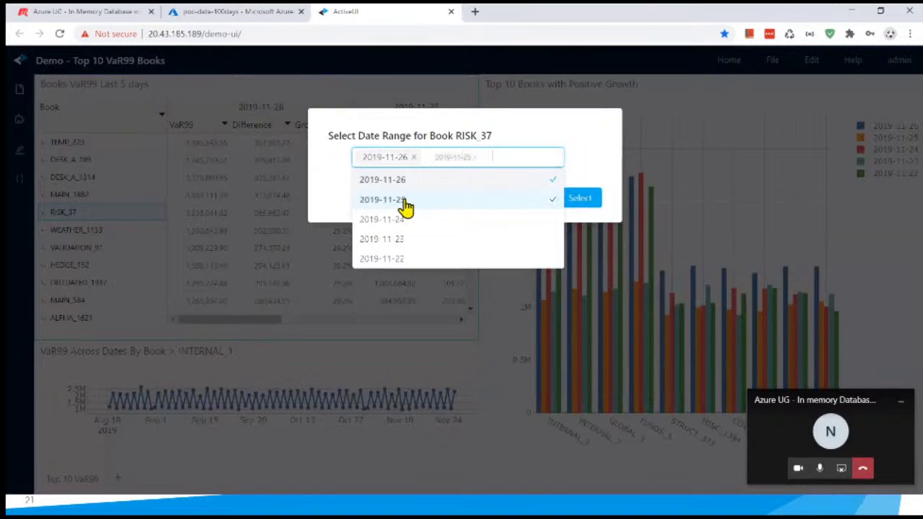
pyautogui.click(602, 162)
pyautogui.click(580, 201)
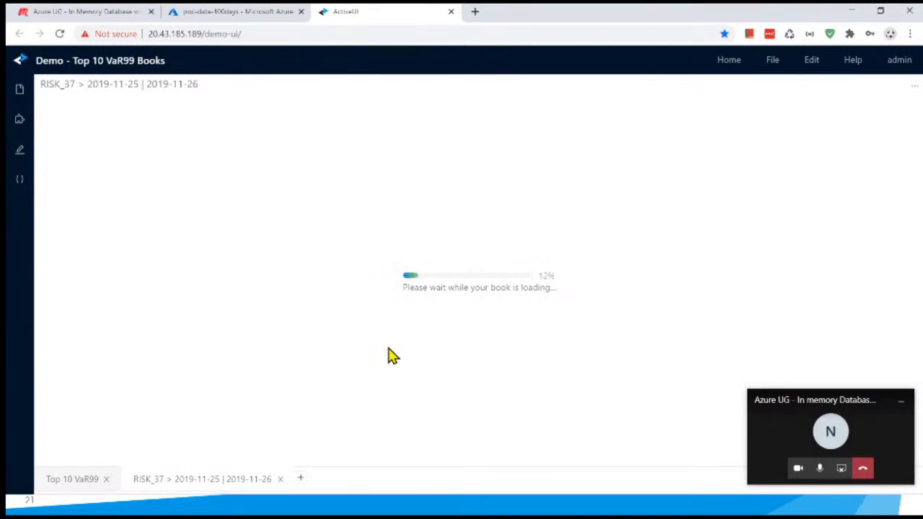
# Check the cluster in VS Code, then return to the RISK_37 tab as it finishes loading
pyautogui.hotkey('alt', 'Tab')
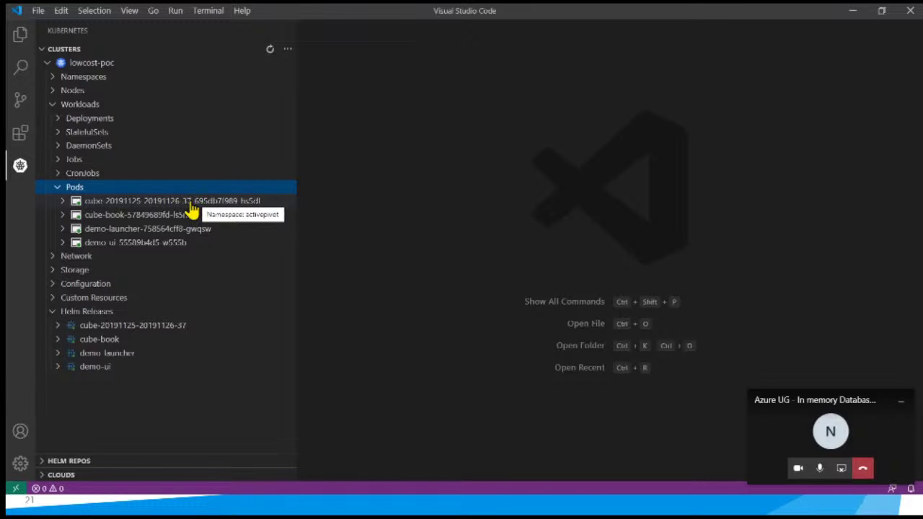
pyautogui.hotkey('alt', 'Tab')
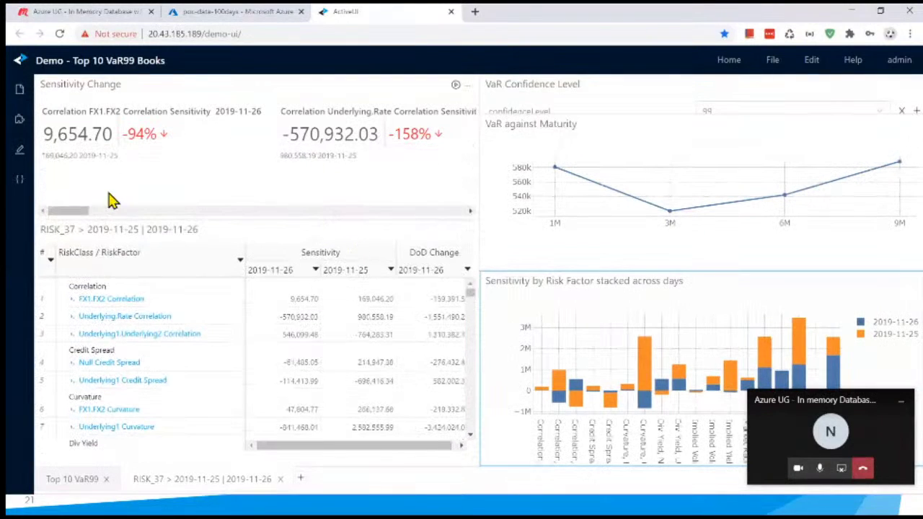
pyautogui.click(77, 481)
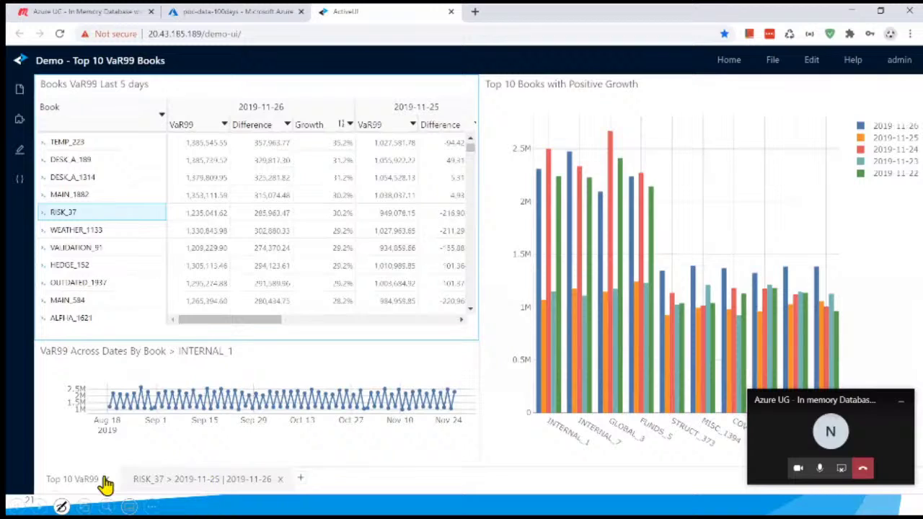
pyautogui.click(170, 483)
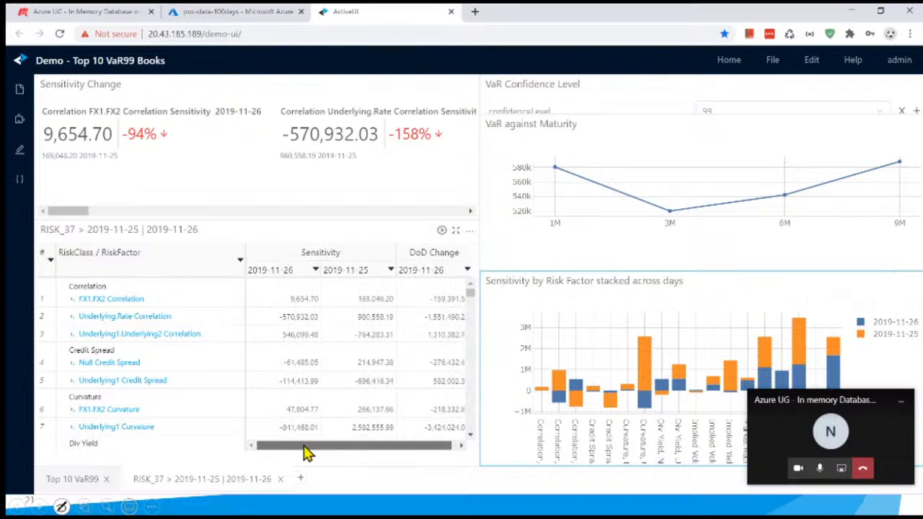
# Open the Content editor's data fields, expand and collapse TradeId, then bring VS Code forward
pyautogui.click(19, 160)
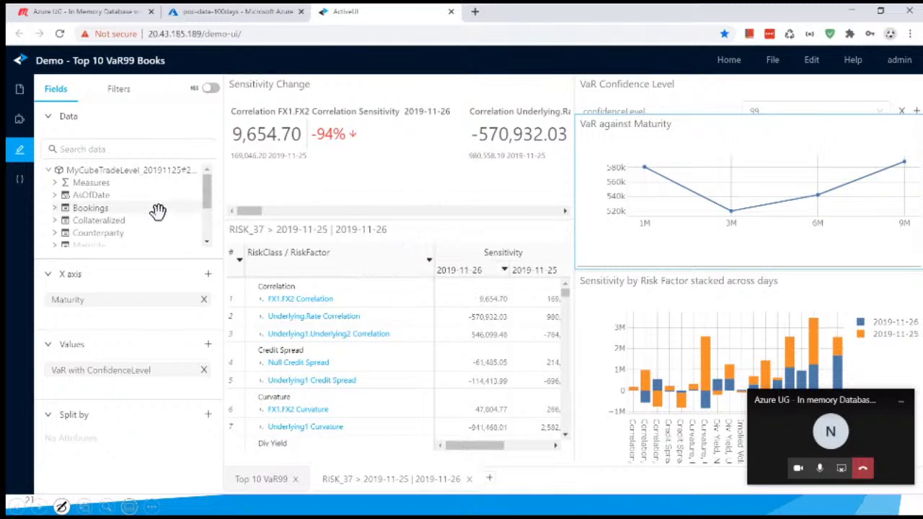
pyautogui.scroll(-3, 146, 213)
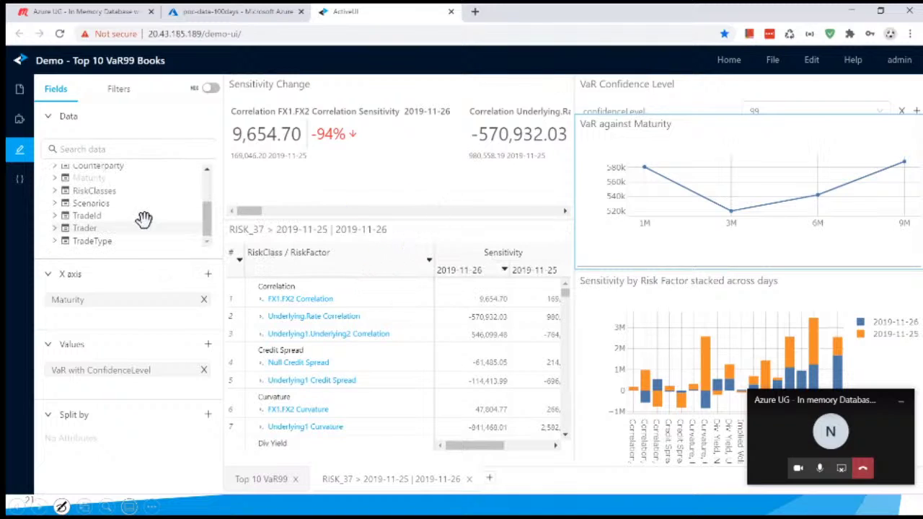
pyautogui.click(55, 216)
pyautogui.click(54, 216)
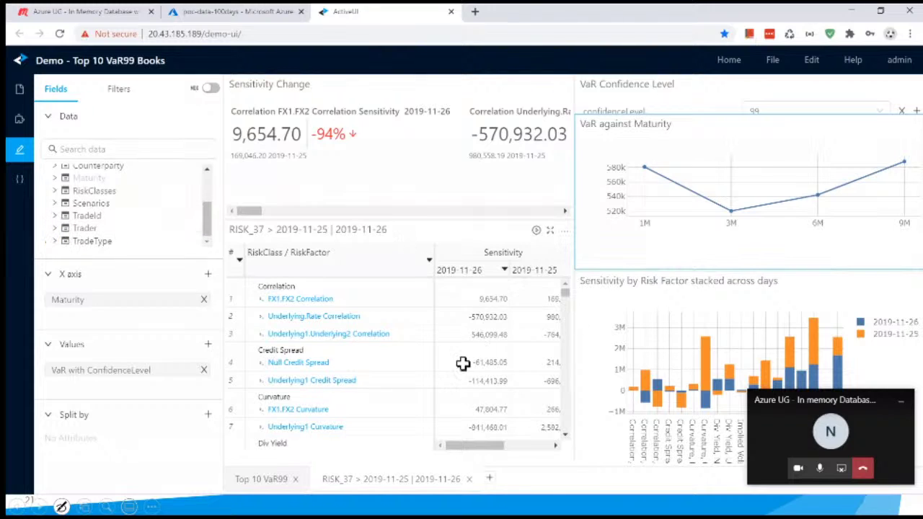
pyautogui.moveTo(456, 362)
pyautogui.click(225, 498)
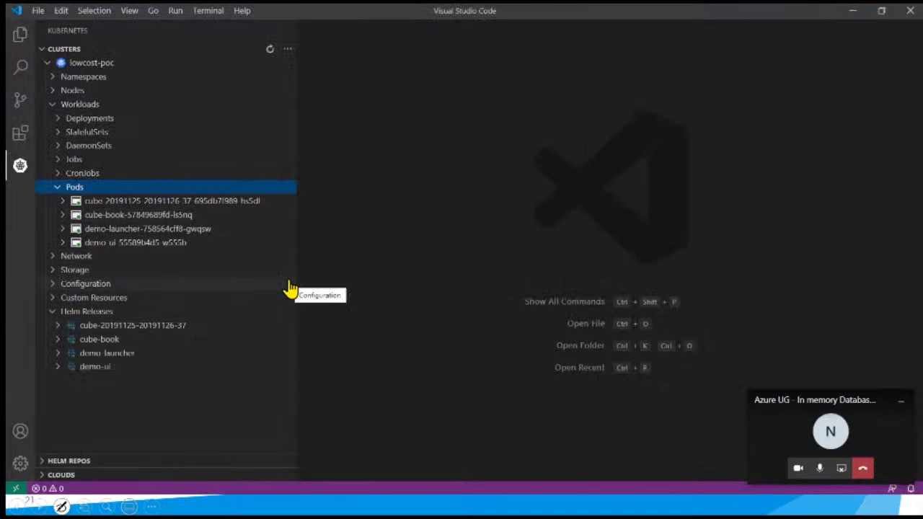
pyautogui.rightClick(189, 209)
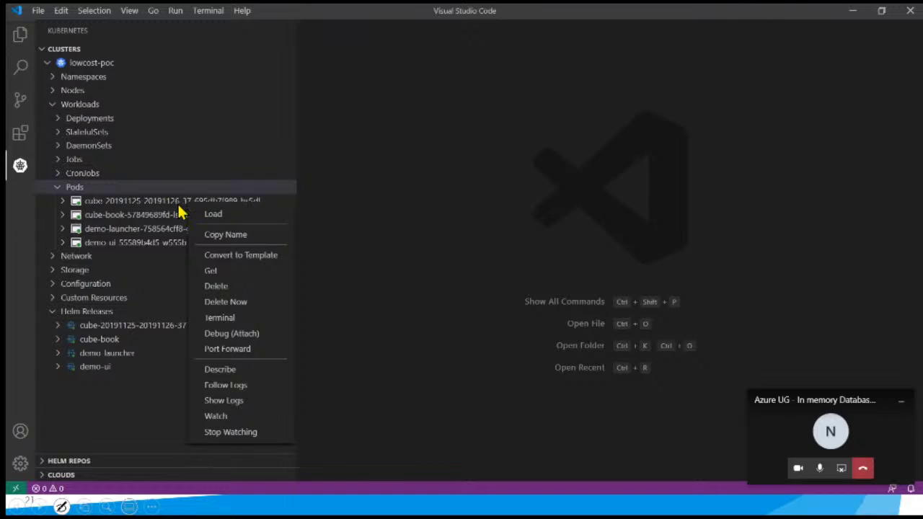
pyautogui.click(245, 401)
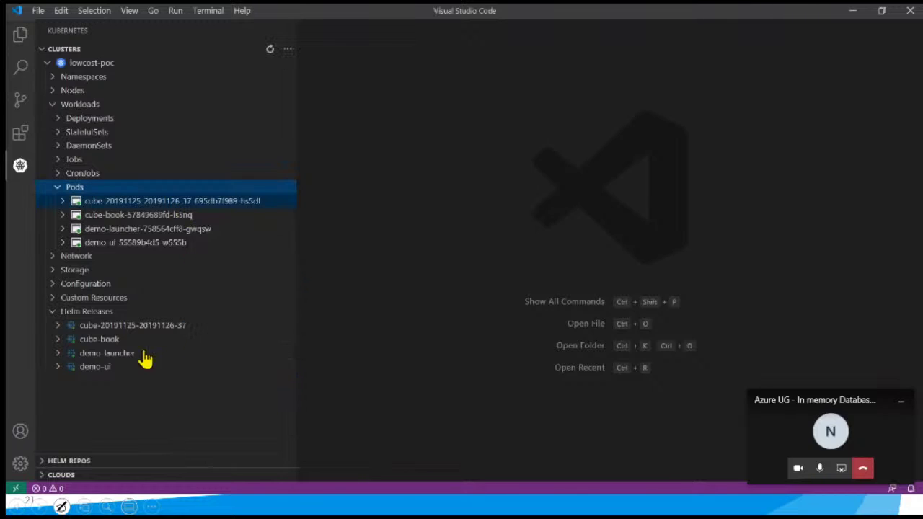
pyautogui.rightClick(153, 210)
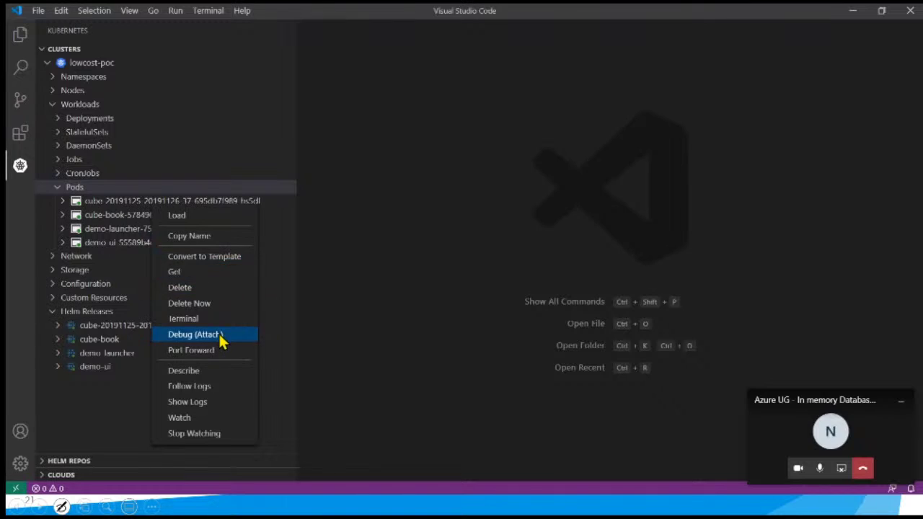
pyautogui.click(216, 387)
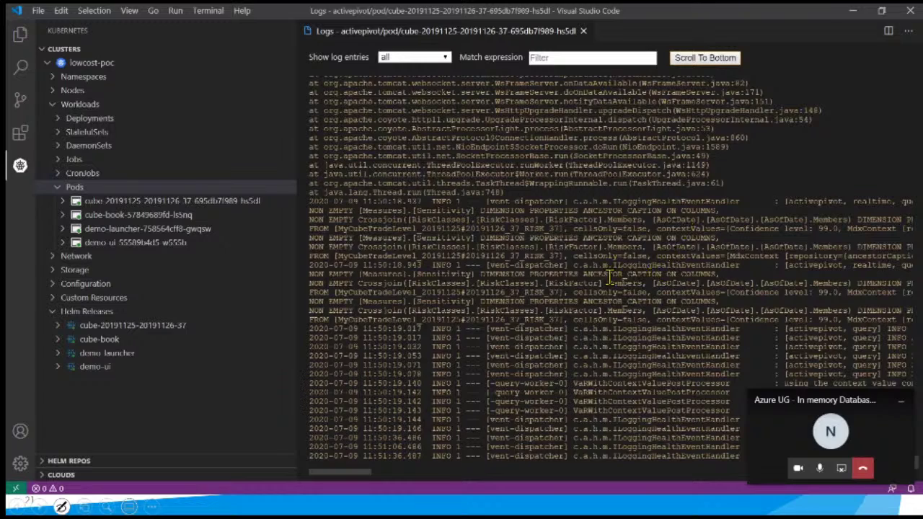
pyautogui.click(584, 32)
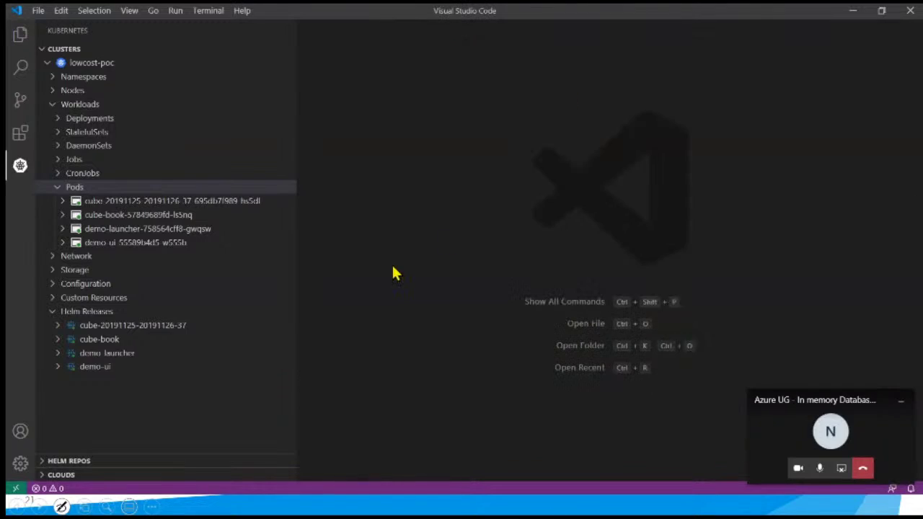
pyautogui.rightClick(186, 207)
pyautogui.click(226, 322)
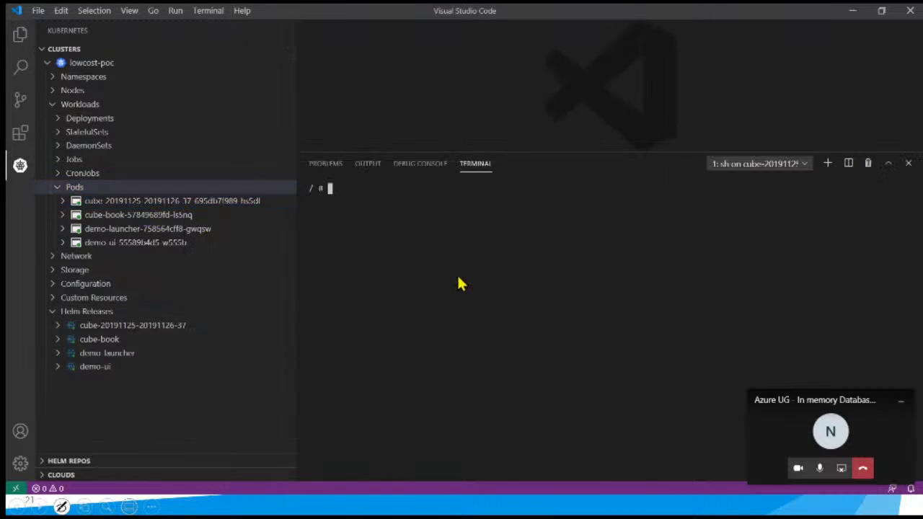
pyautogui.write('ls')
pyautogui.press('Return')
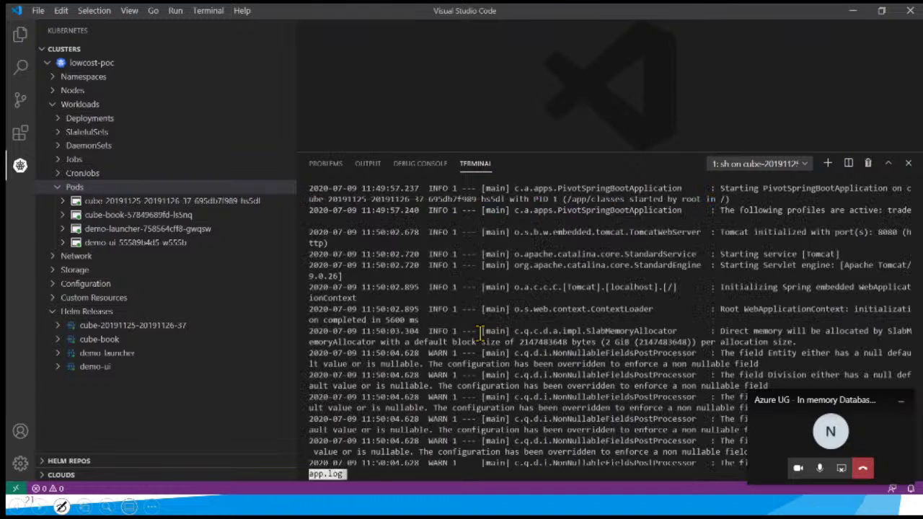
pyautogui.press('G')
pyautogui.write('q')
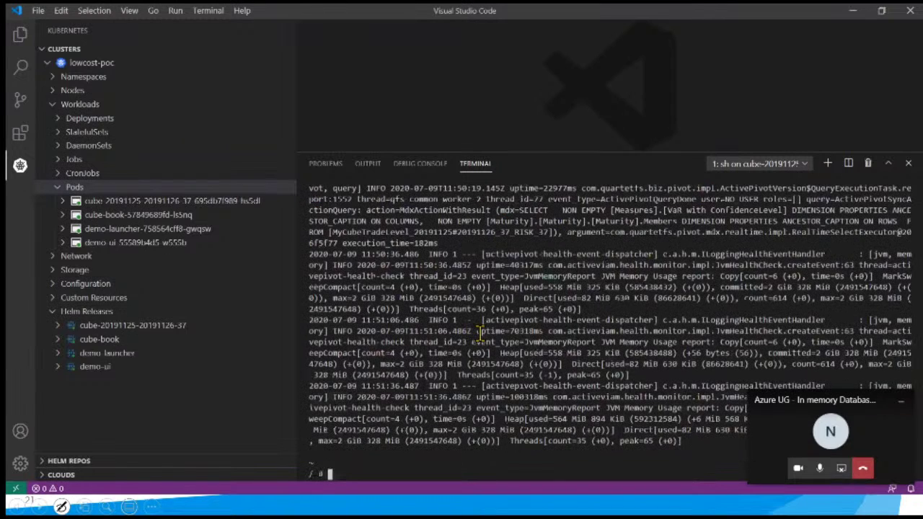
pyautogui.write('exit')
pyautogui.press('Return')
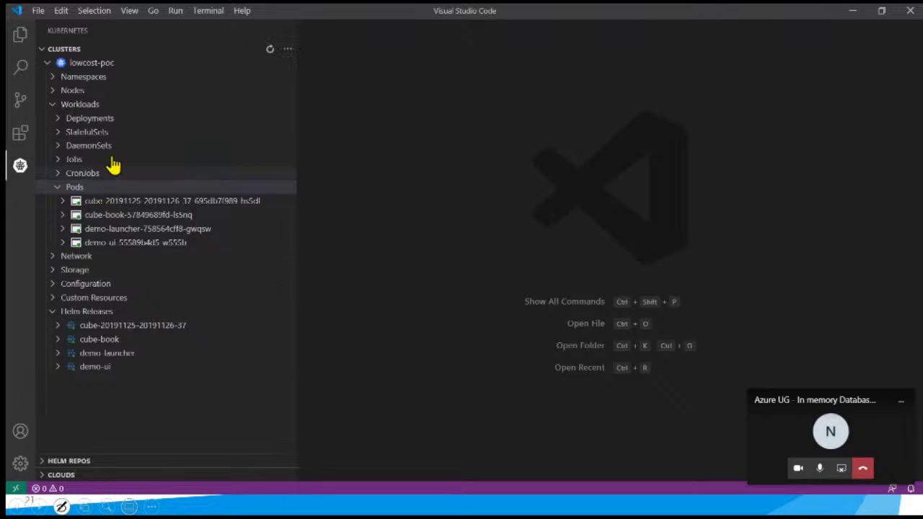
pyautogui.click(58, 161)
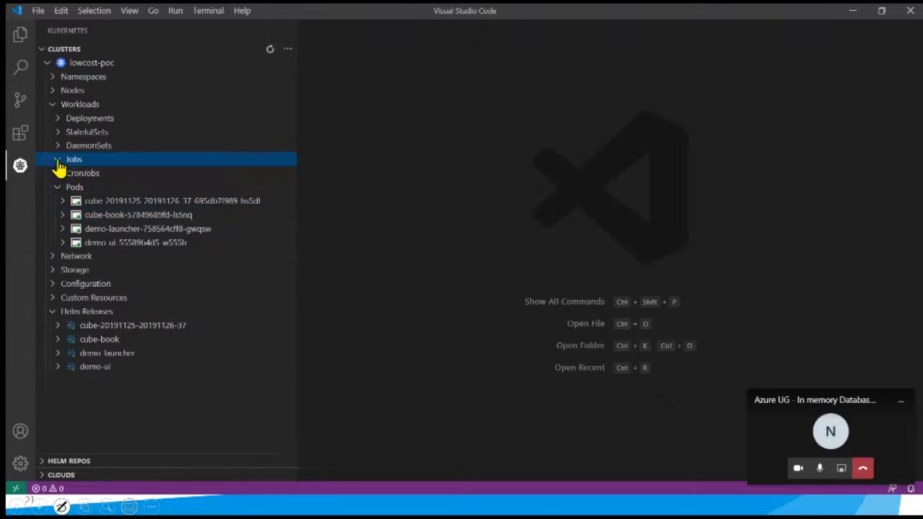
pyautogui.click(58, 121)
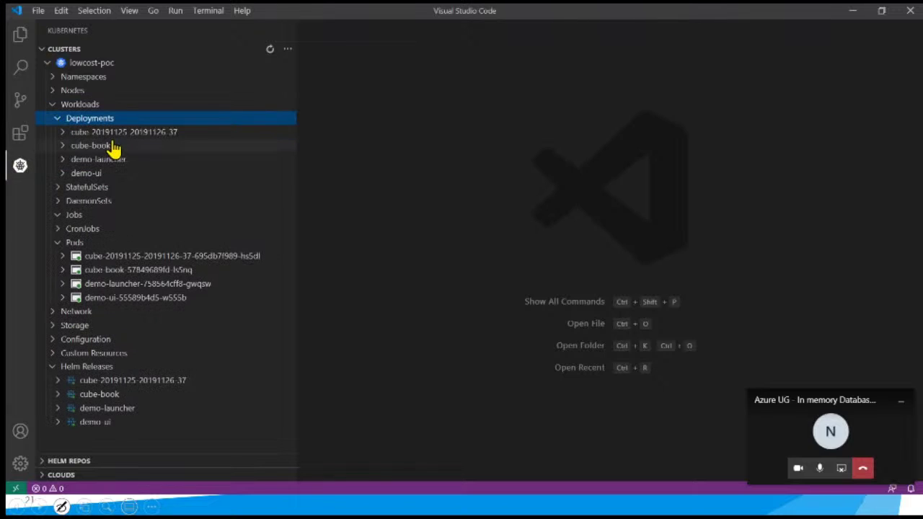
pyautogui.click(62, 132)
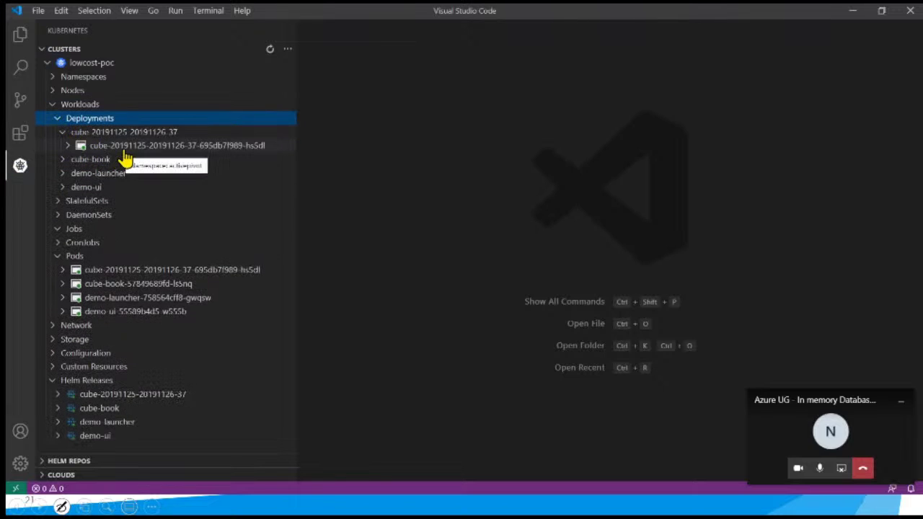
pyautogui.click(119, 147)
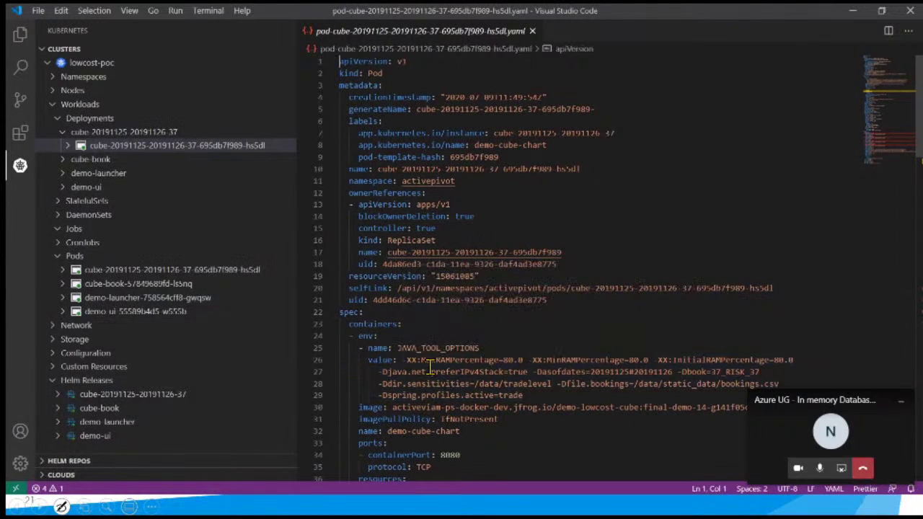
pyautogui.hotkey('alt', 'Tab')
pyautogui.hotkey('alt', 'Tab')
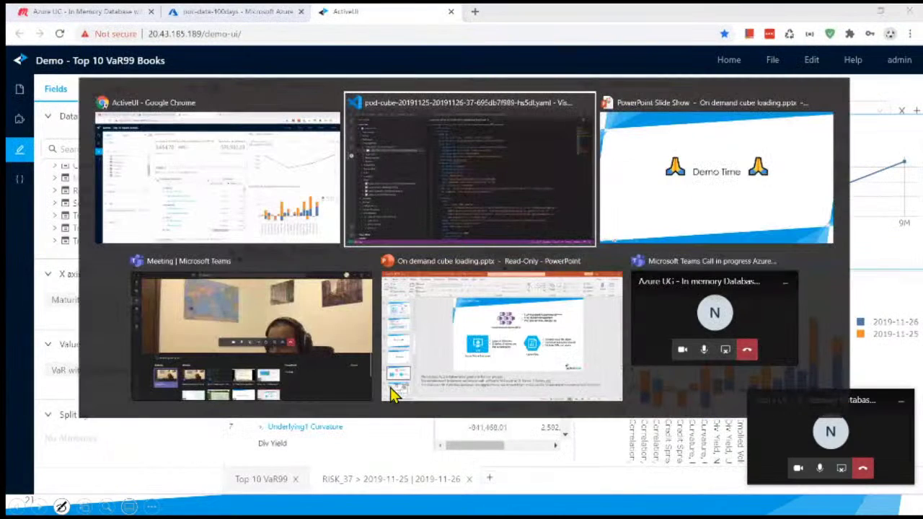
# Advance the slideshow to Resources Utilization and underline 18 GB and 8.5 GB in Book-level Cube
pyautogui.press('Tab')
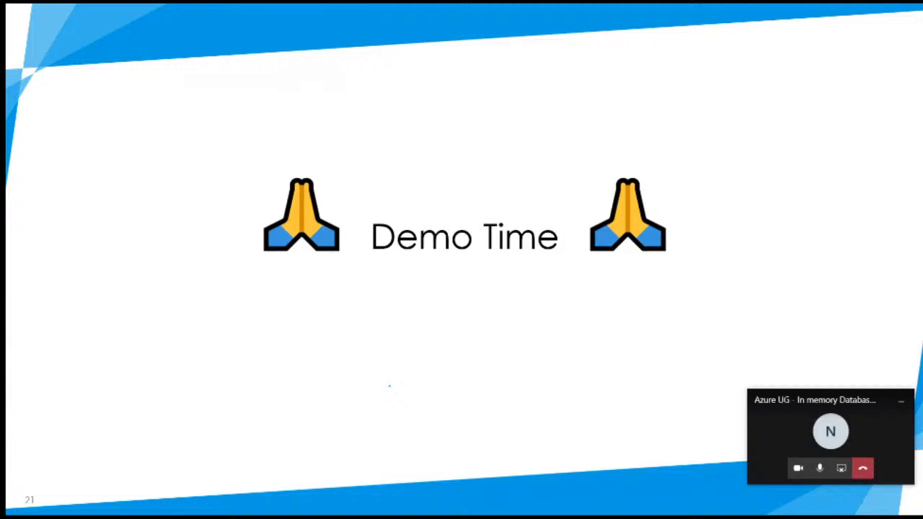
pyautogui.press('Right')
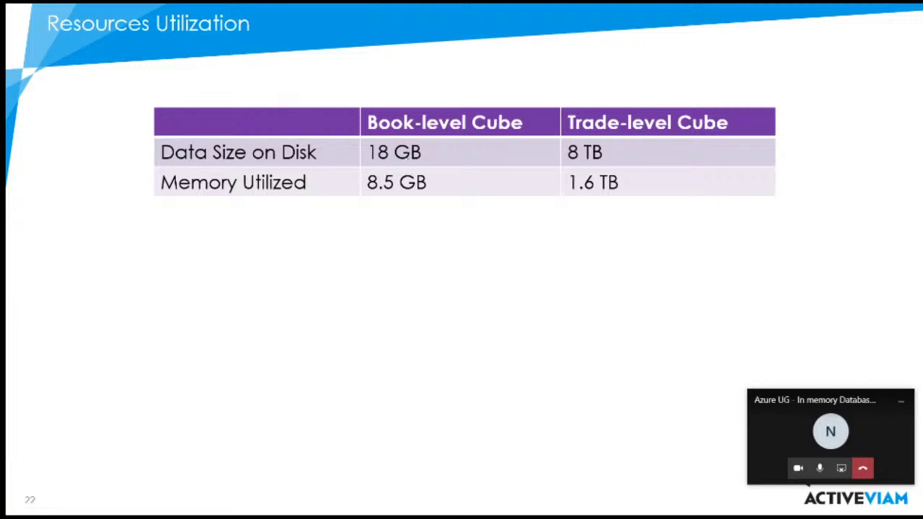
pyautogui.moveTo(369, 158); pyautogui.dragTo(431, 167)
pyautogui.moveTo(372, 195); pyautogui.dragTo(429, 193)
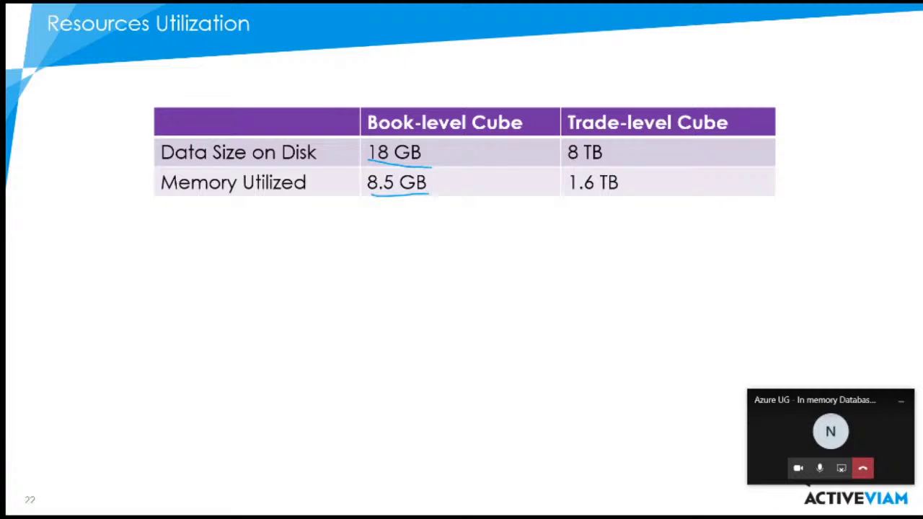
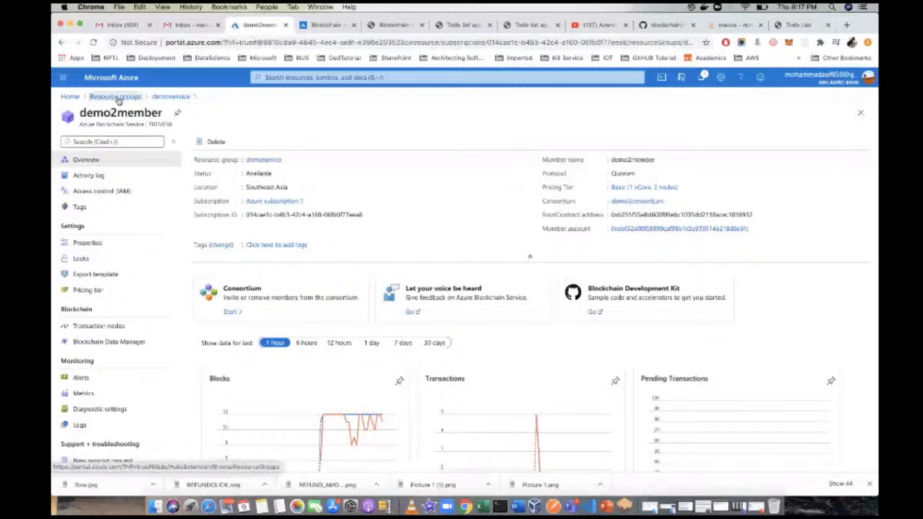
# Browse the Marketplace's Blockchain category and choose Azure Blockchain Workbench to create
pyautogui.click(118, 97)
pyautogui.click(64, 79)
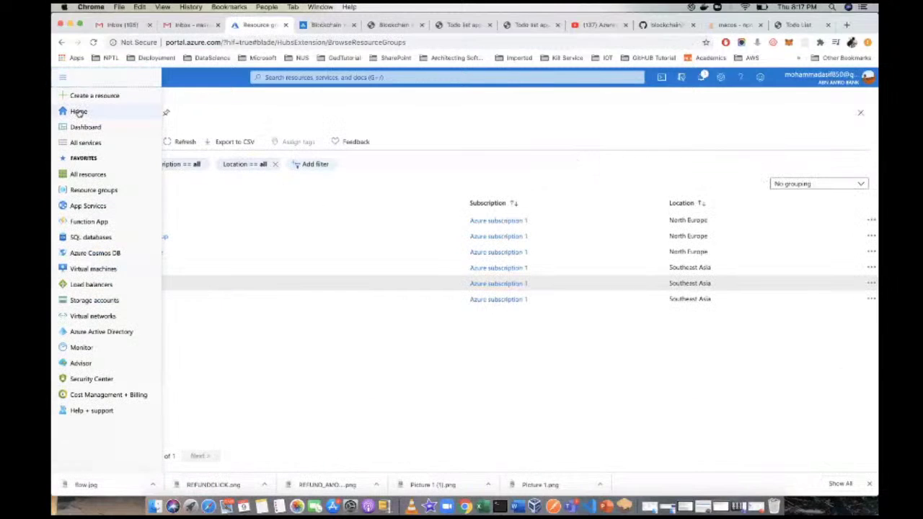
pyautogui.click(83, 97)
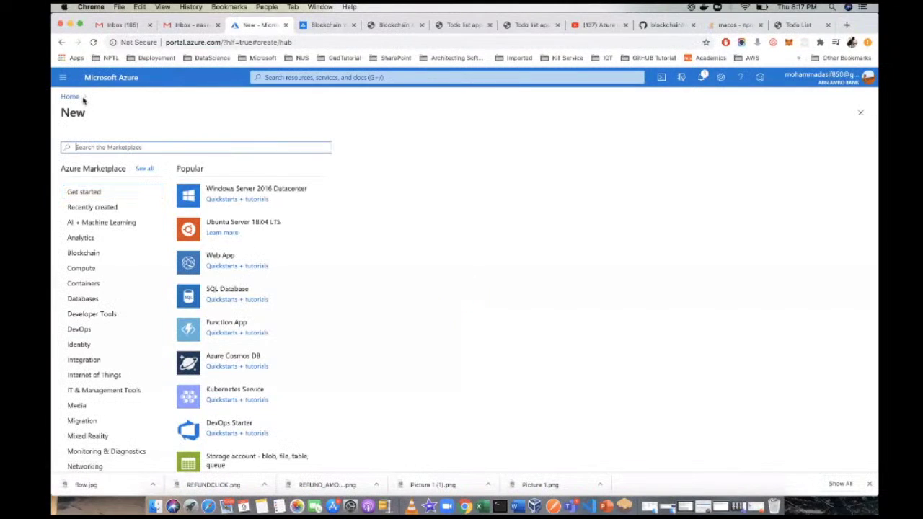
pyautogui.click(86, 254)
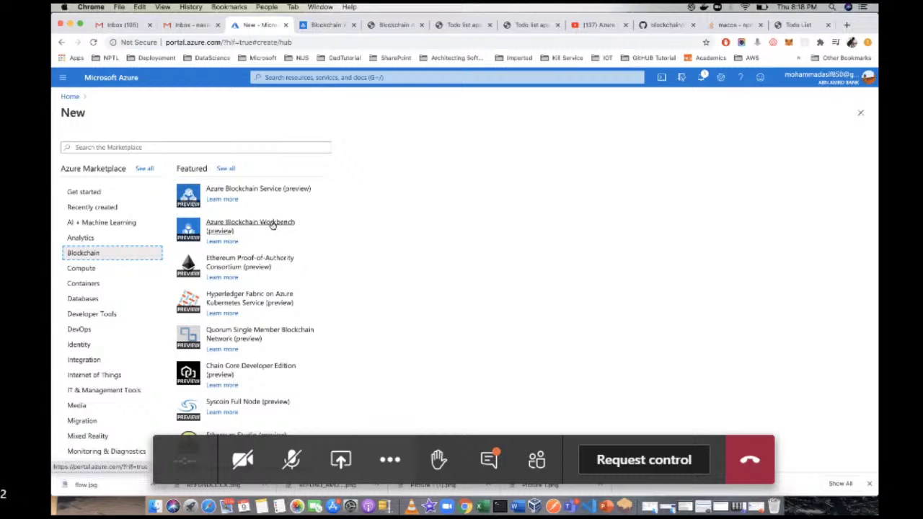
pyautogui.scroll(-1, 362, 282)
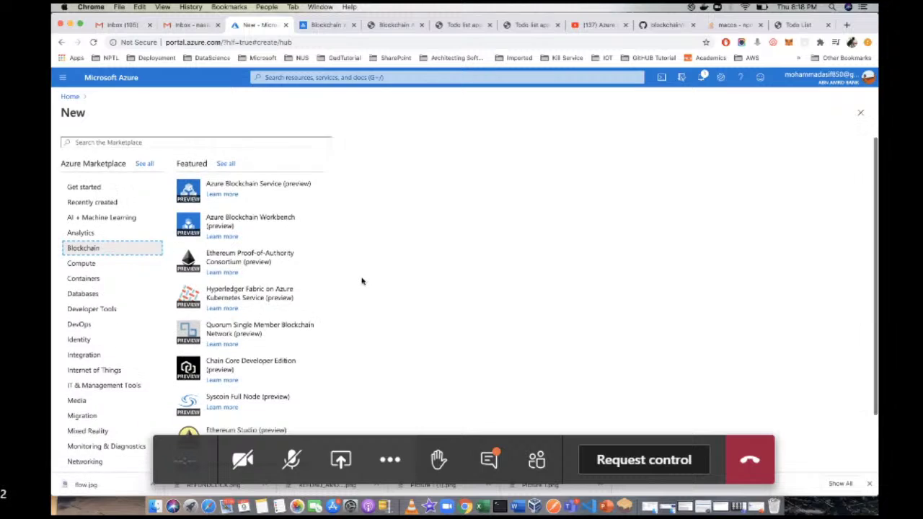
pyautogui.scroll(-3, 362, 281)
pyautogui.scroll(4, 360, 280)
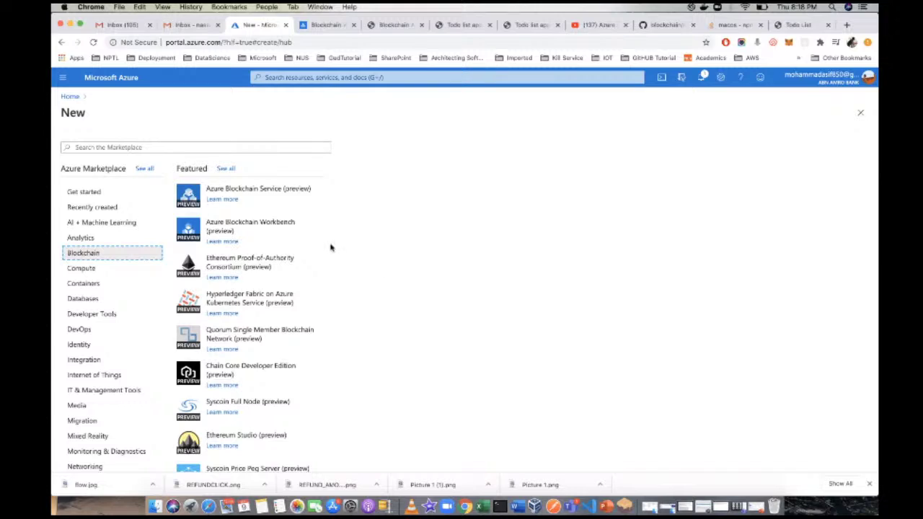
pyautogui.click(277, 228)
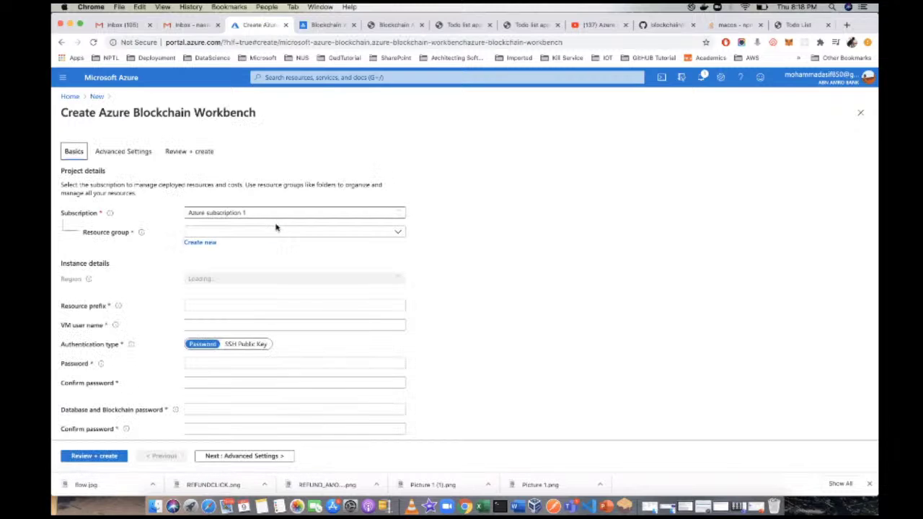
# Review the Basics fields, keeping Azure subscription 1 and checking the available resource groups
pyautogui.click(274, 218)
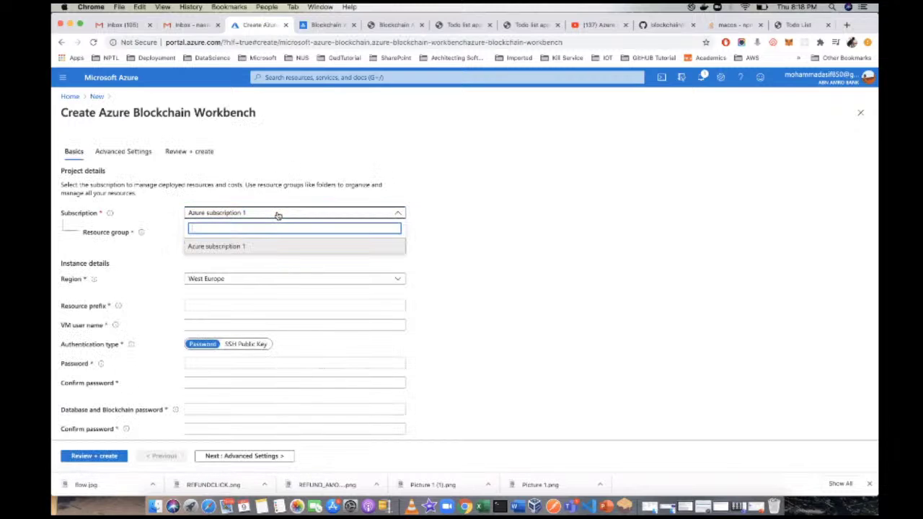
pyautogui.click(400, 209)
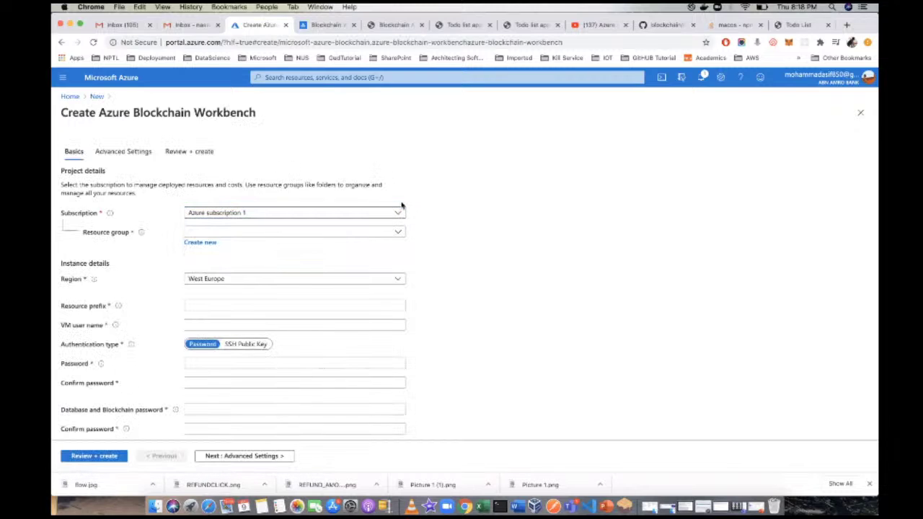
pyautogui.click(230, 231)
pyautogui.click(479, 252)
pyautogui.scroll(-2, 486, 252)
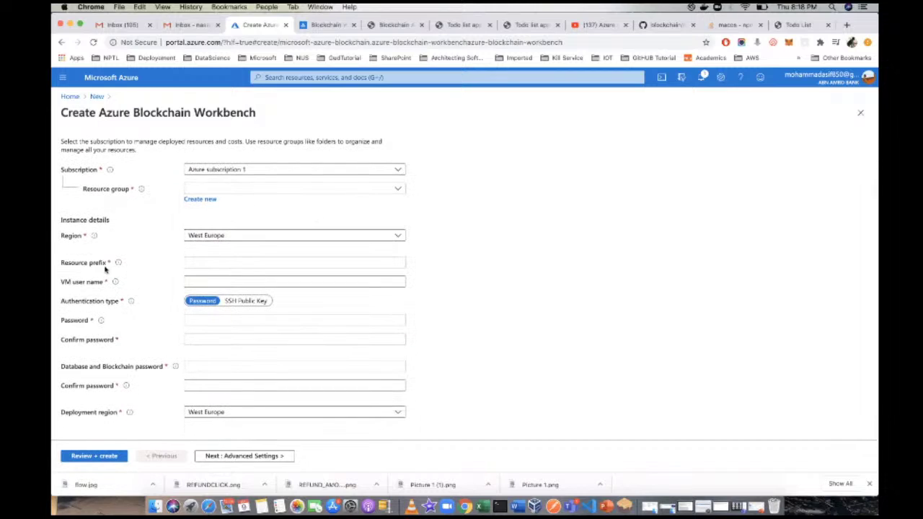
pyautogui.scroll(2, 206, 217)
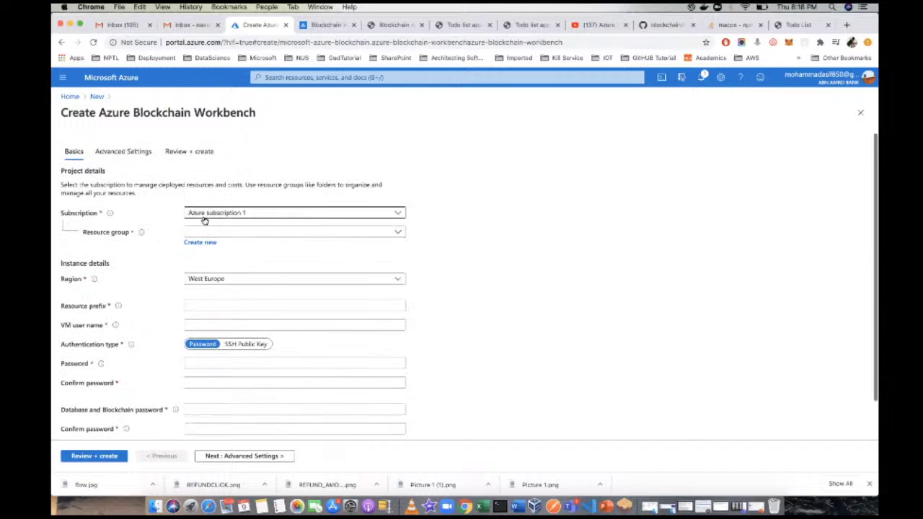
pyautogui.scroll(-2, 205, 216)
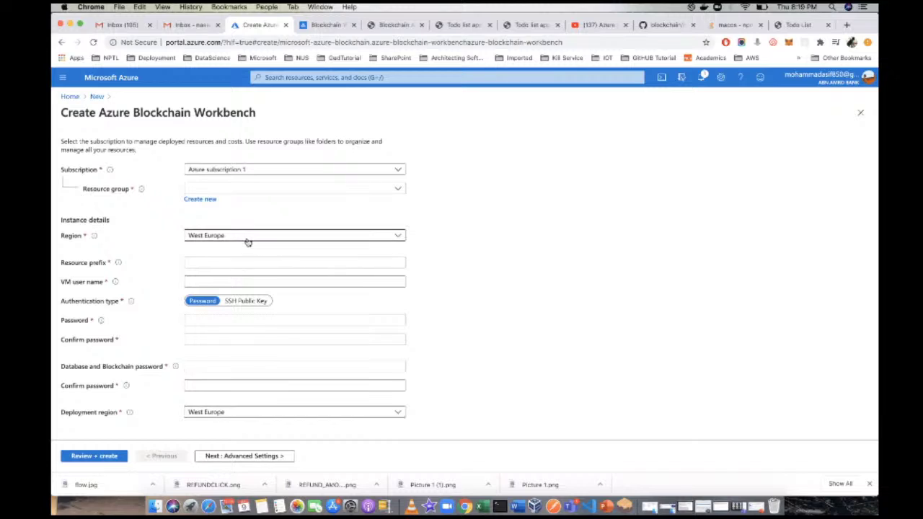
pyautogui.scroll(2, 151, 231)
# In Advanced Settings, switch Blockchain Network to Use Existing
pyautogui.click(124, 151)
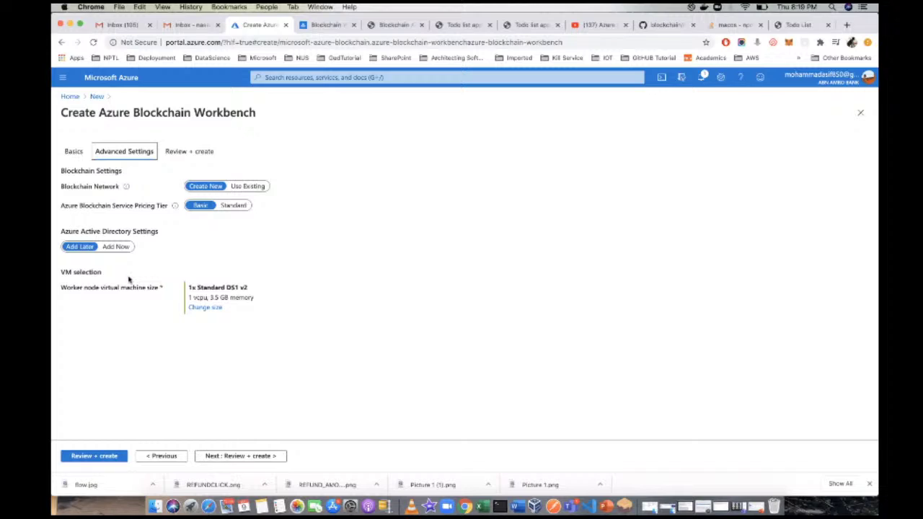
pyautogui.click(246, 188)
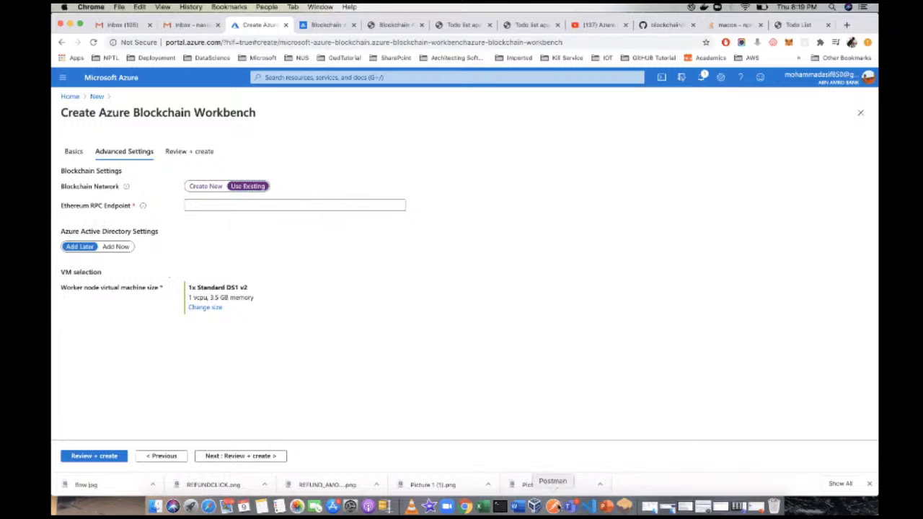
pyautogui.click(606, 507)
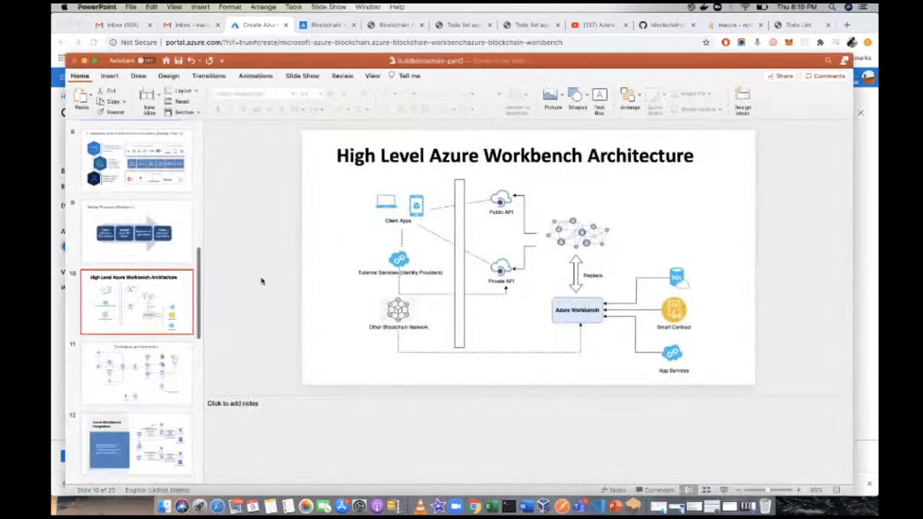
# Show the Setup Process (Recap-1) slide, then minimise PowerPoint to return to the portal
pyautogui.click(170, 243)
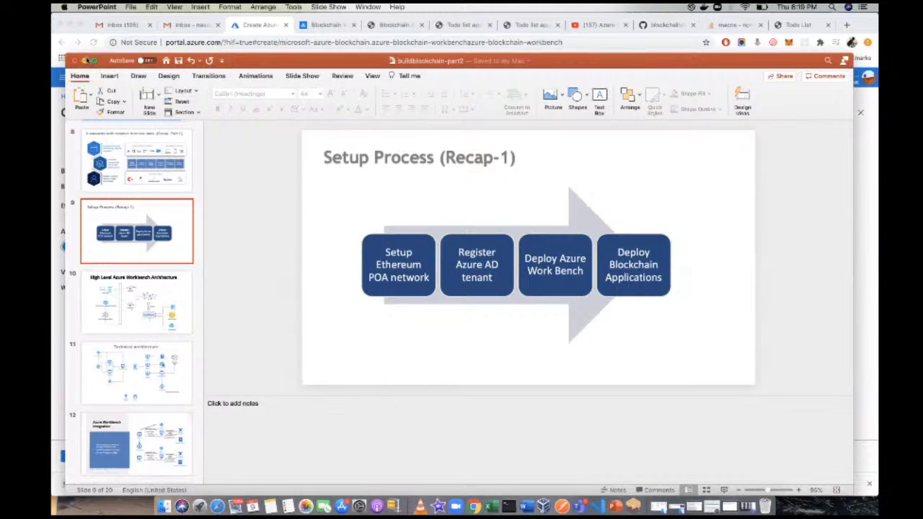
pyautogui.click(83, 60)
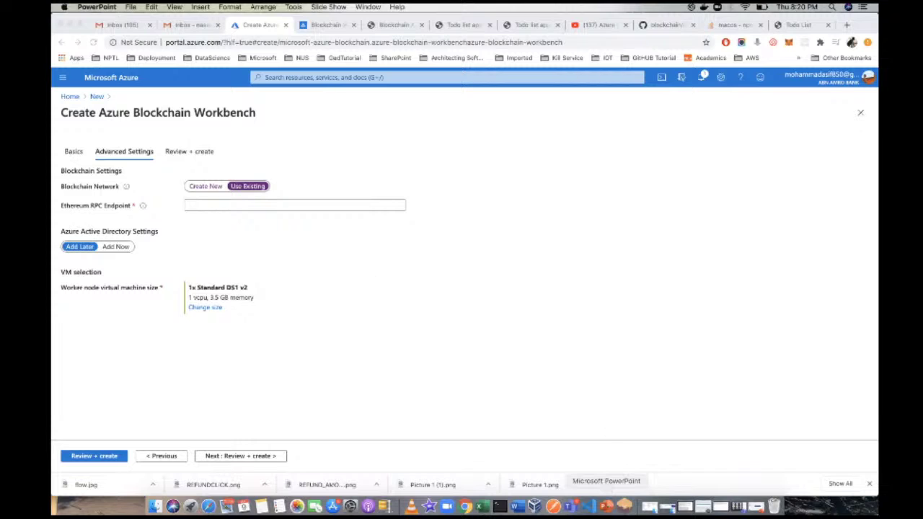
pyautogui.click(605, 506)
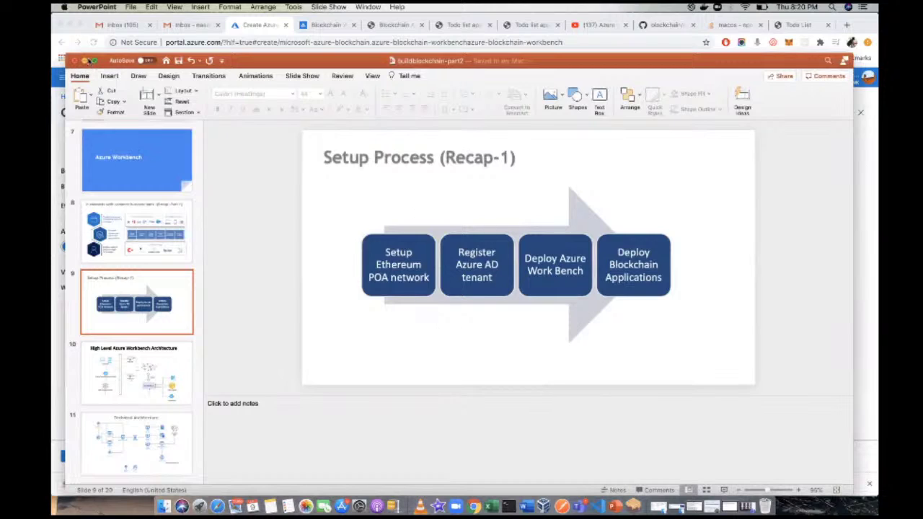
pyautogui.click(85, 60)
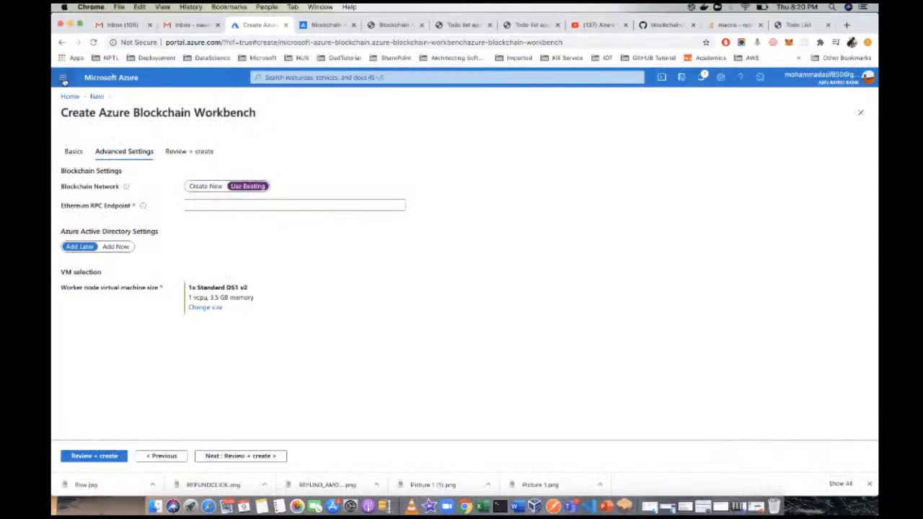
pyautogui.click(64, 81)
# Review the ABN AMRO BANK directory's users, then switch to the Blockchain Workbench tab
pyautogui.click(94, 331)
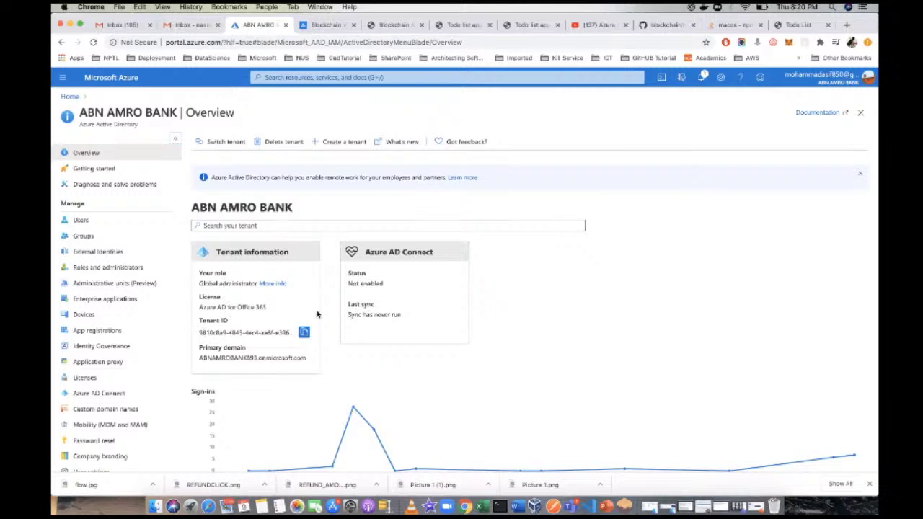
pyautogui.click(91, 223)
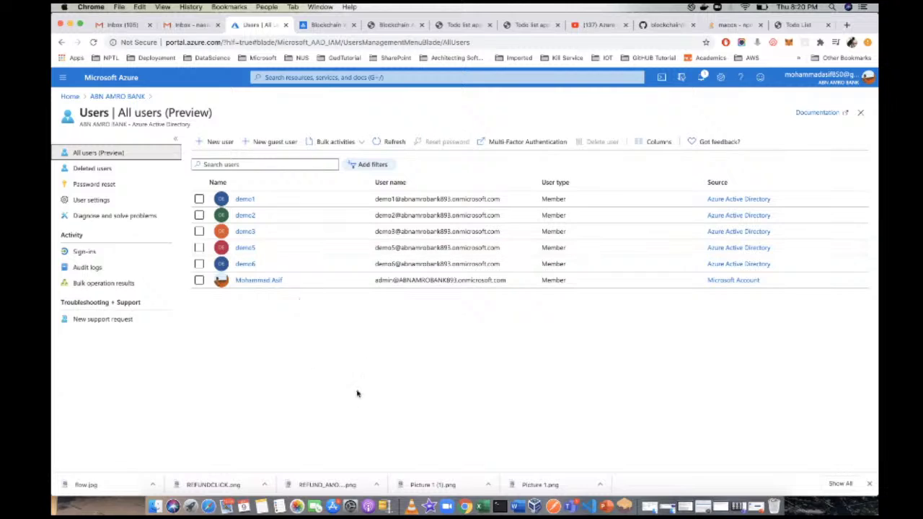
pyautogui.click(115, 97)
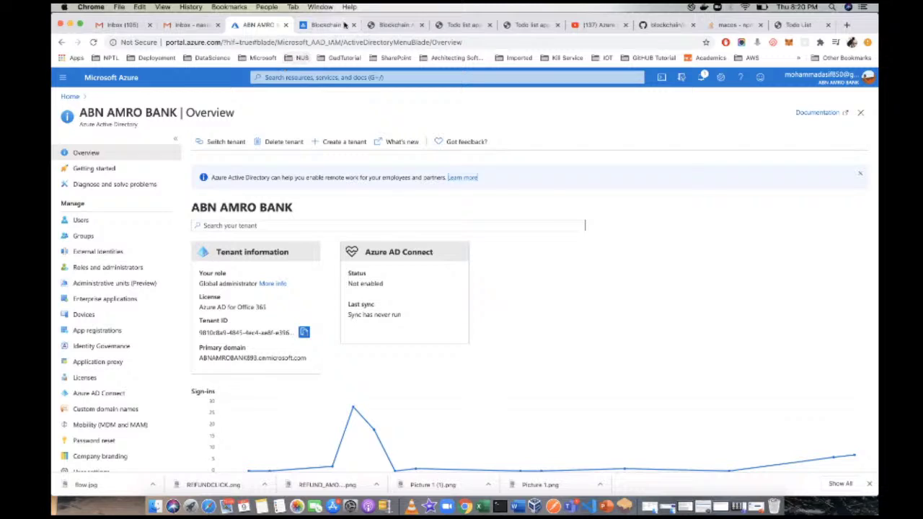
pyautogui.click(321, 26)
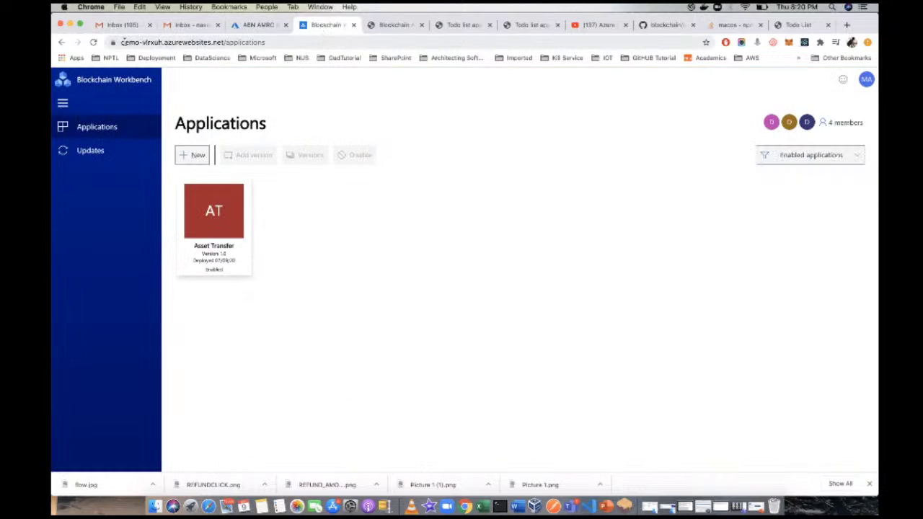
# Preview and cancel the Deploy new application panel, and view the Workbench's four members
pyautogui.moveTo(122, 41); pyautogui.dragTo(236, 38)
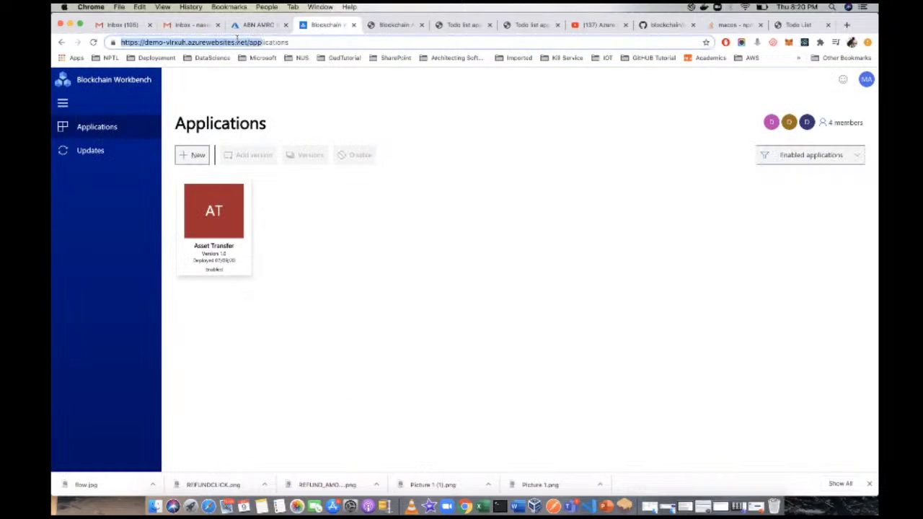
pyautogui.click(246, 45)
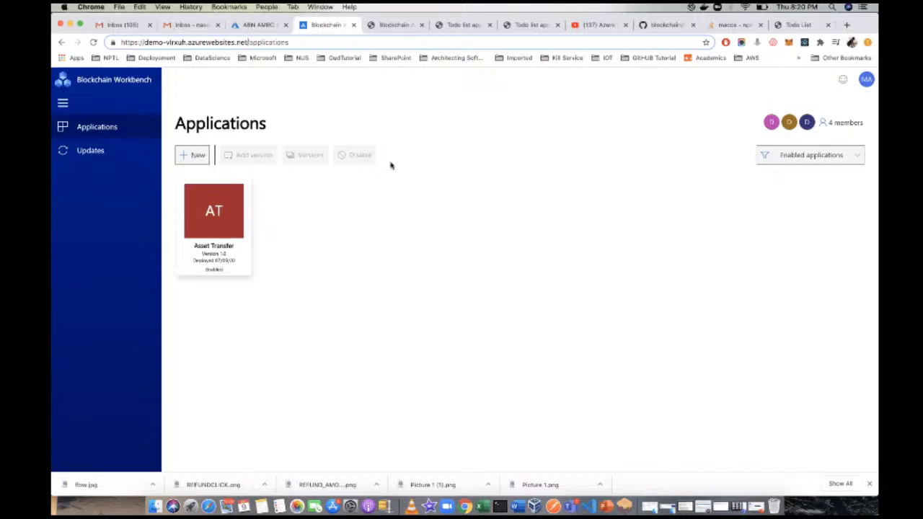
pyautogui.click(199, 157)
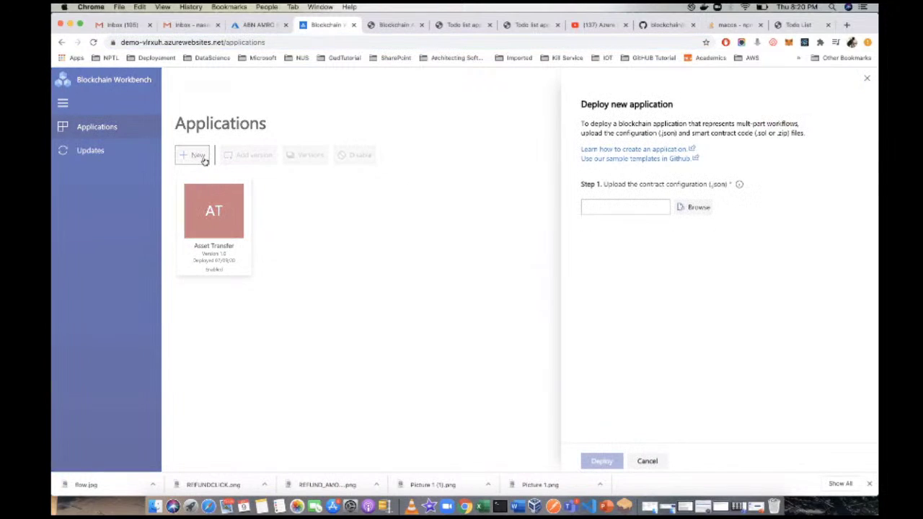
pyautogui.click(867, 78)
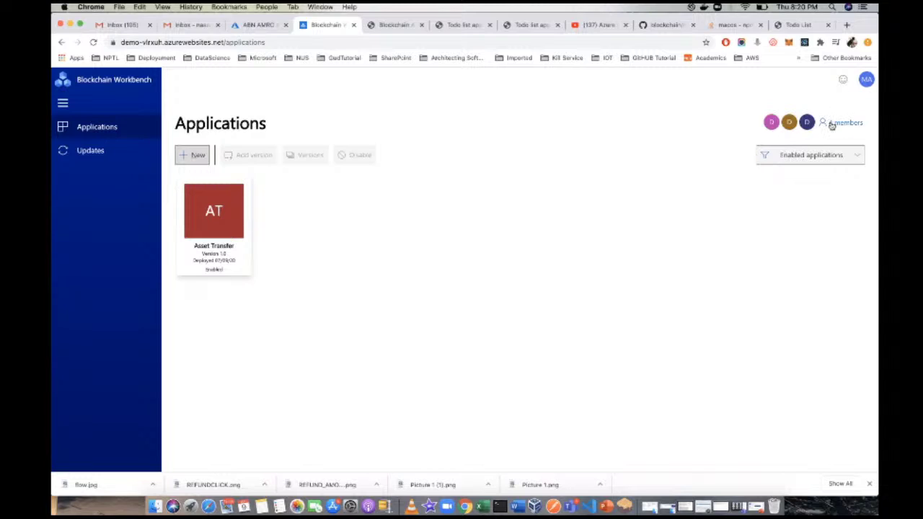
pyautogui.click(837, 123)
pyautogui.click(323, 248)
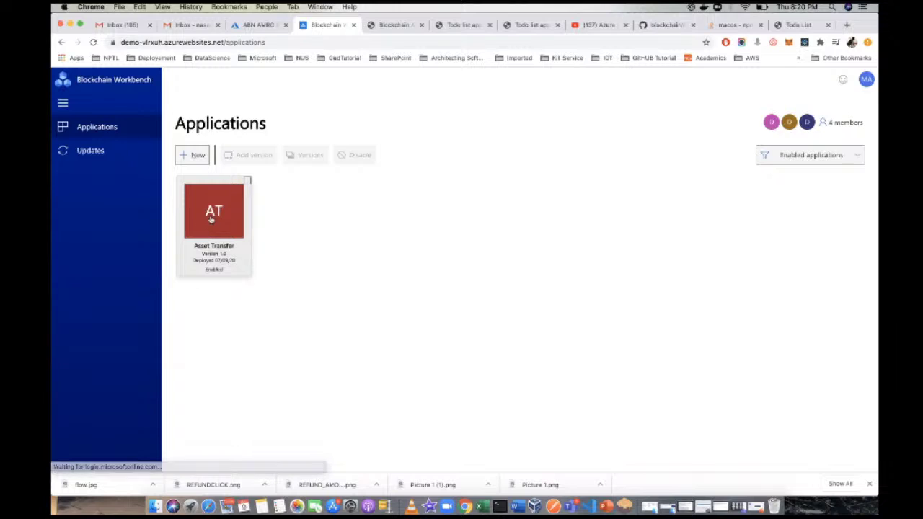
# Inspect the Asset Transfer application's contracts, then reopen and close the deploy panel
pyautogui.click(201, 235)
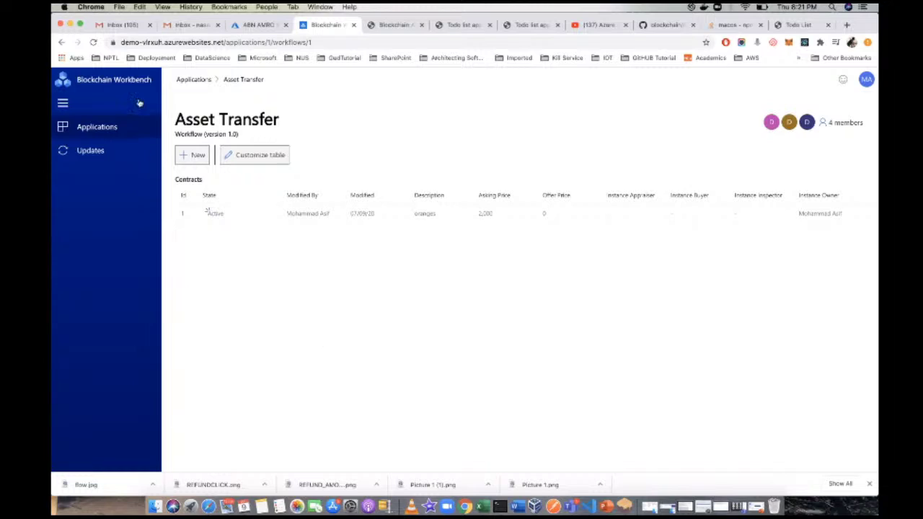
pyautogui.click(120, 128)
pyautogui.click(192, 155)
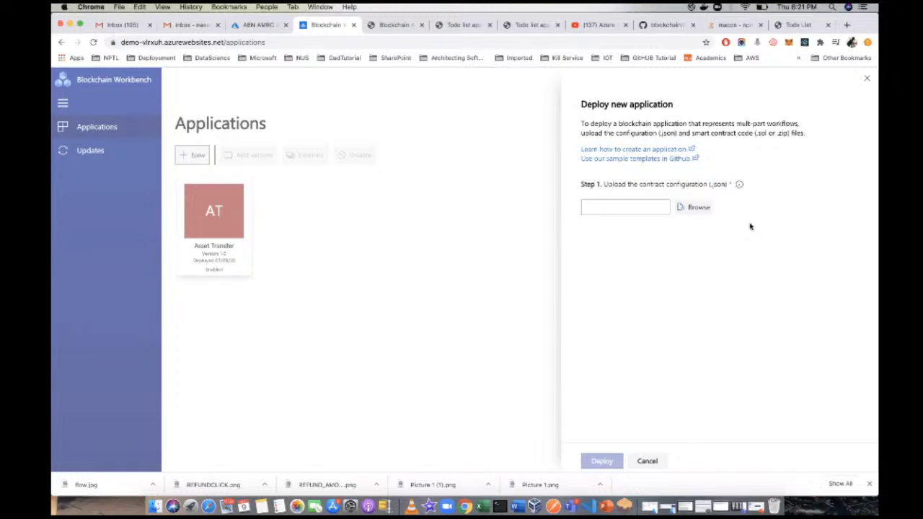
pyautogui.click(470, 272)
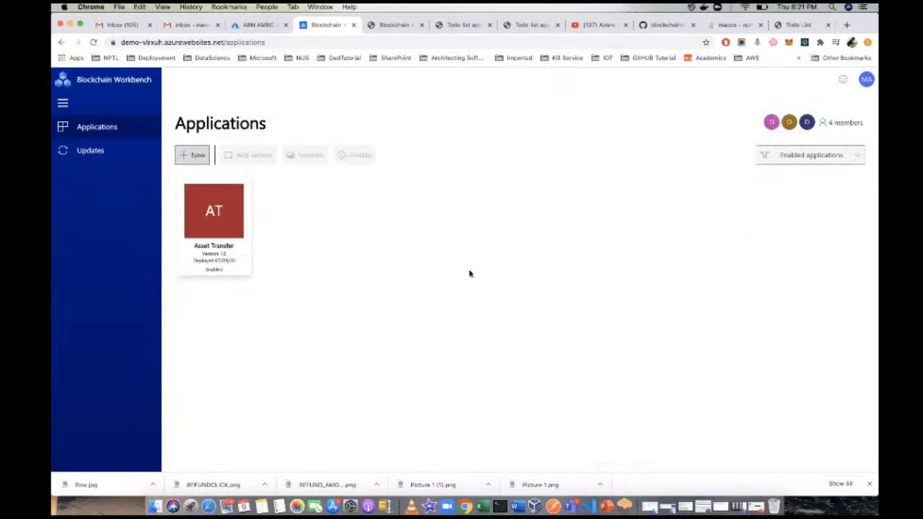
pyautogui.click(588, 507)
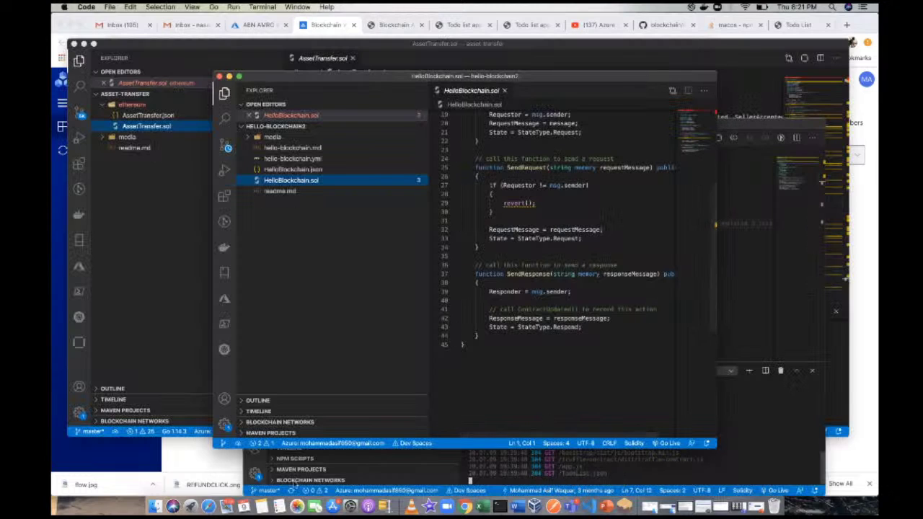
# Show the High Level Azure Workbench Architecture slide, then minimise PowerPoint back to VS Code
pyautogui.press('super+Tab')
pyautogui.click(606, 506)
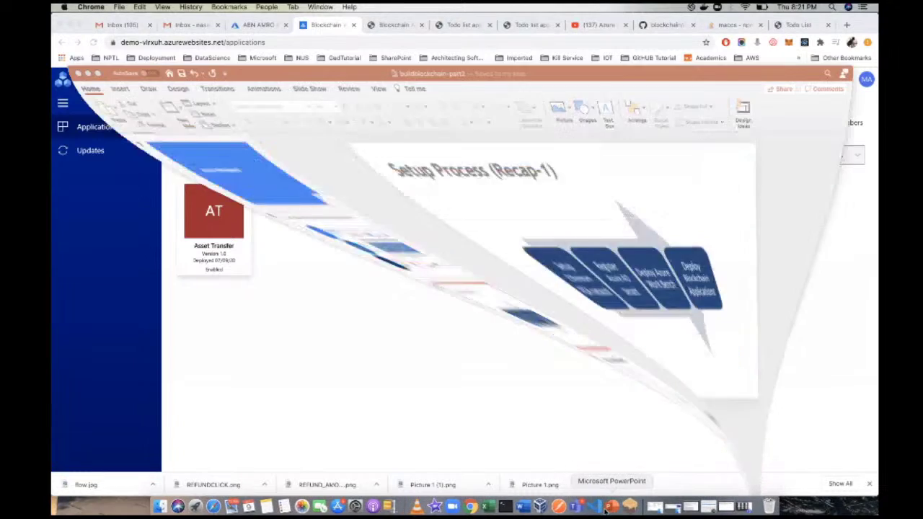
pyautogui.click(159, 379)
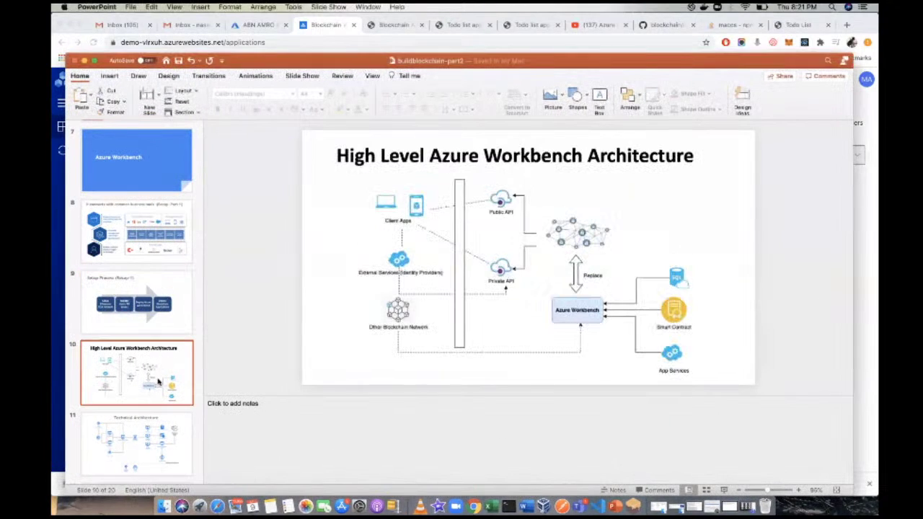
pyautogui.scroll(-10, 164, 397)
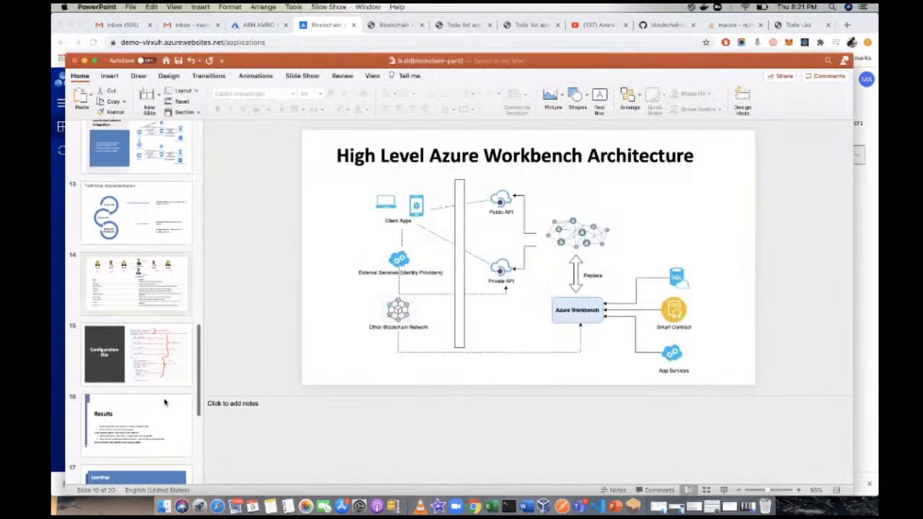
pyautogui.click(84, 61)
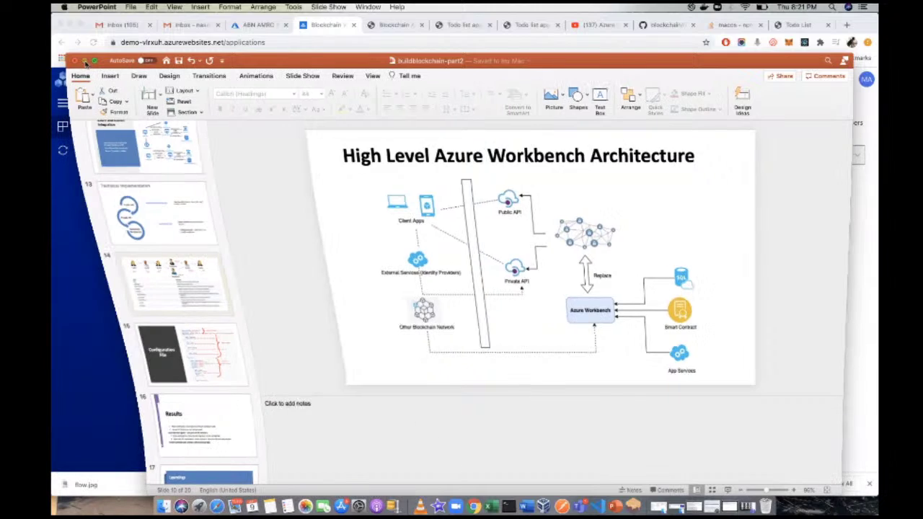
pyautogui.click(588, 506)
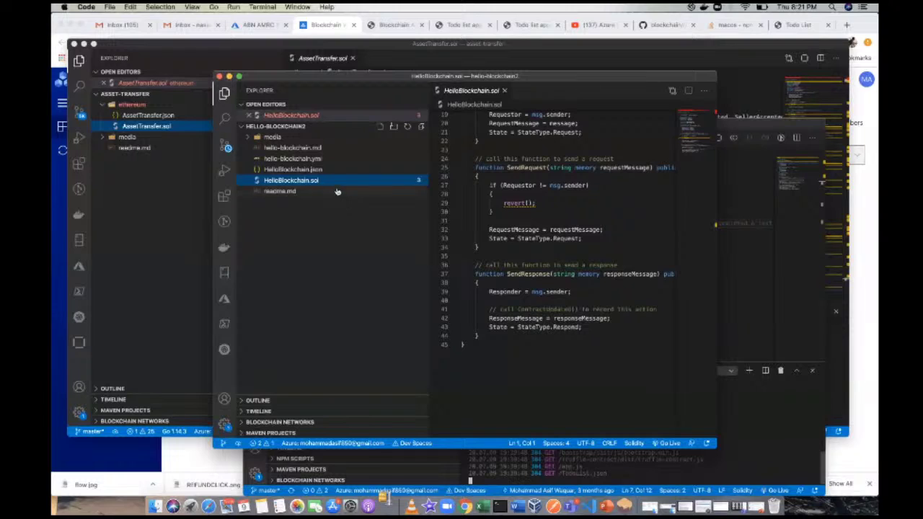
# Open HelloBlockchain.json full-size and highlight its ApplicationName and DisplayName lines
pyautogui.click(325, 170)
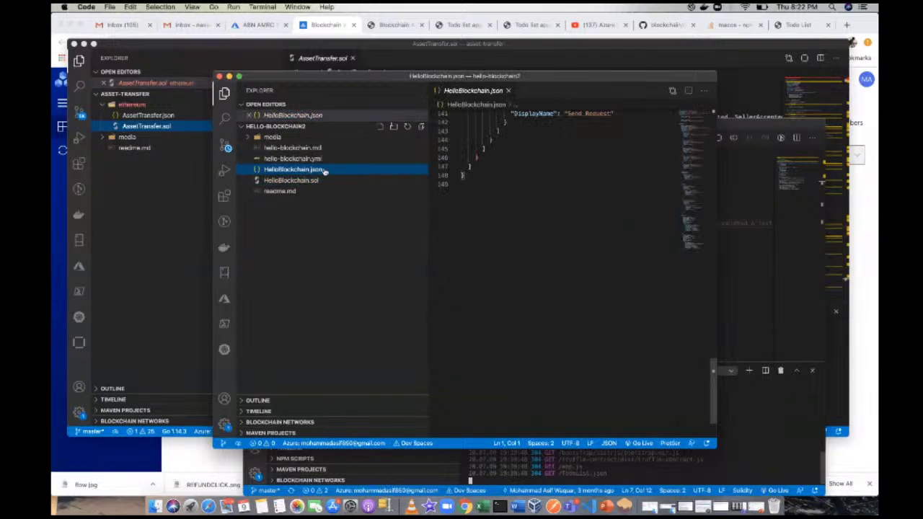
pyautogui.click(238, 77)
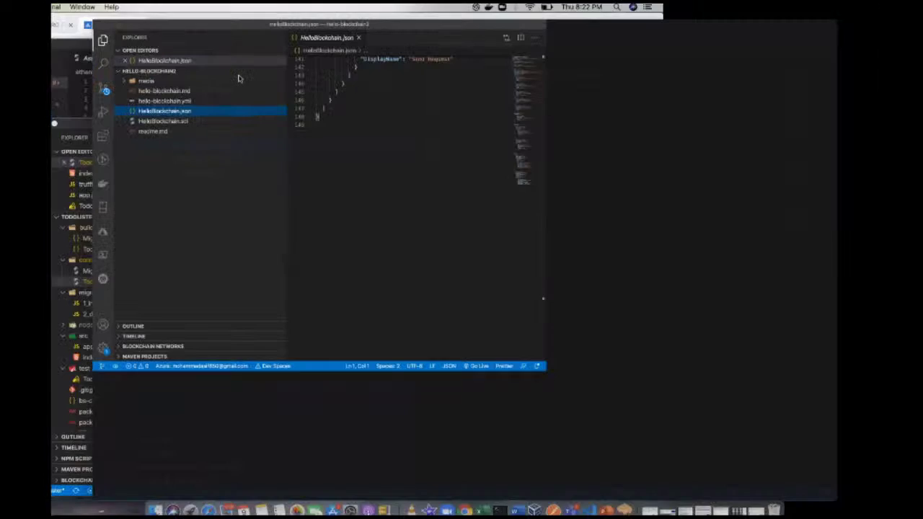
pyautogui.scroll(15, 504, 245)
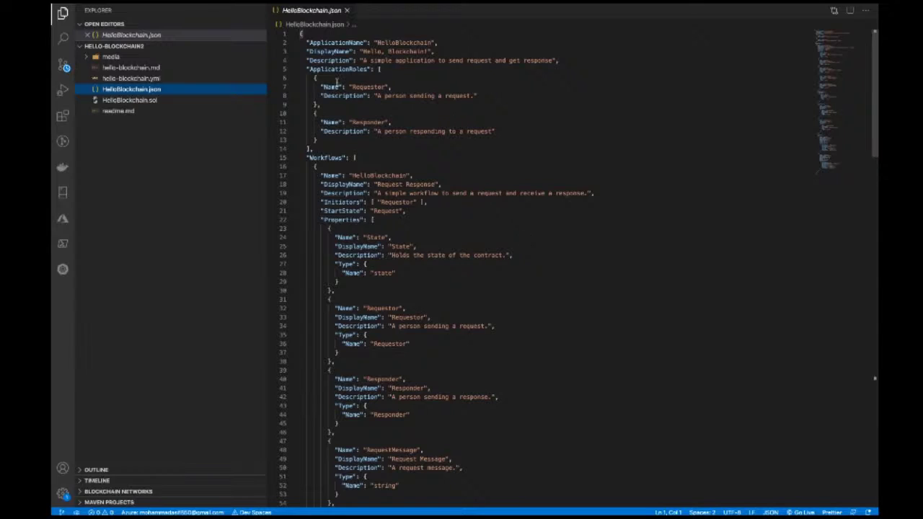
pyautogui.moveTo(308, 43); pyautogui.dragTo(388, 52)
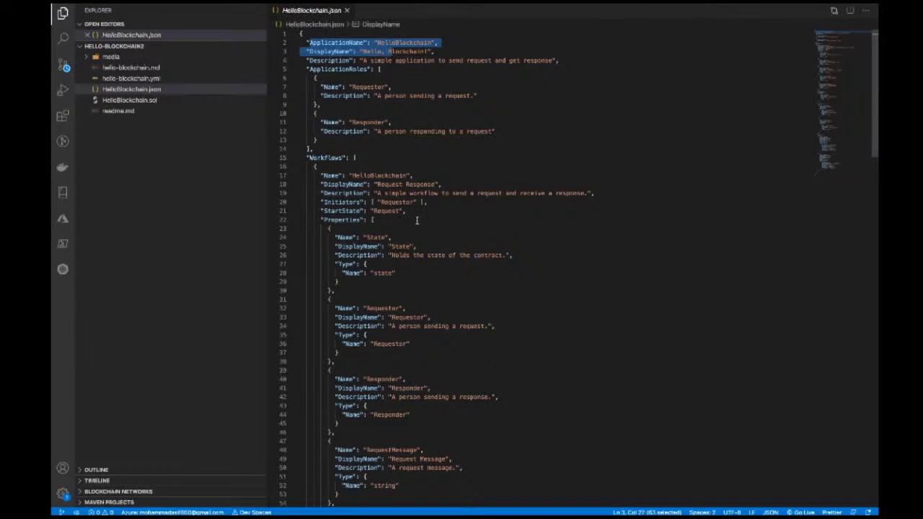
pyautogui.press('BackSpace')
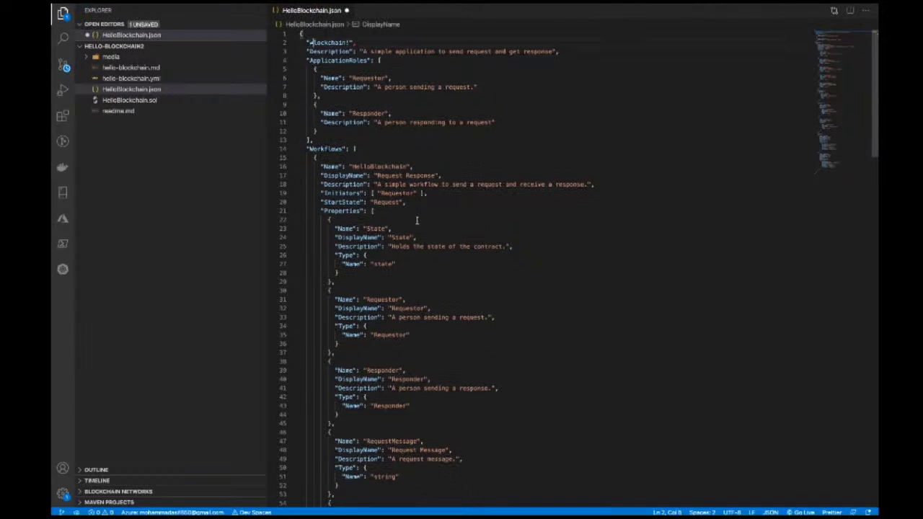
pyautogui.hotkey('ctrl', 'z')
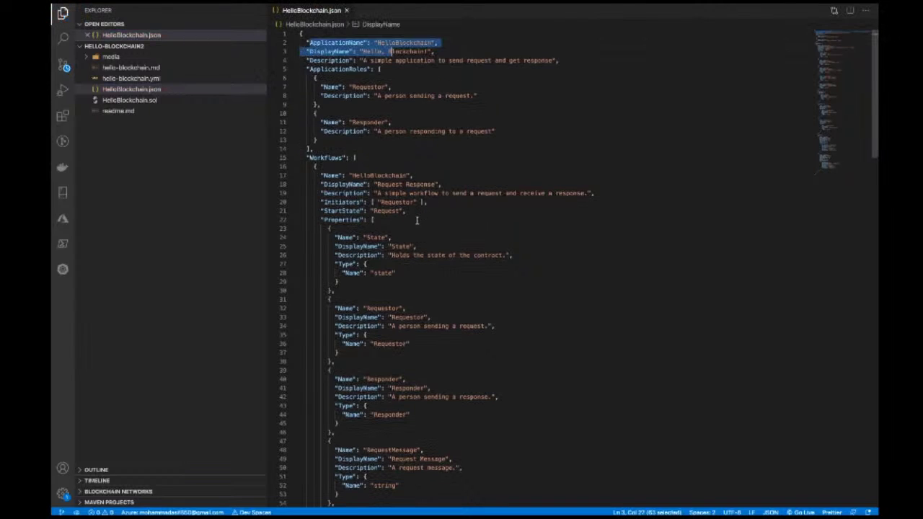
# Enlarge the editor, narrow the file list, and save HelloBlockchain.json unchanged
pyautogui.click(469, 286)
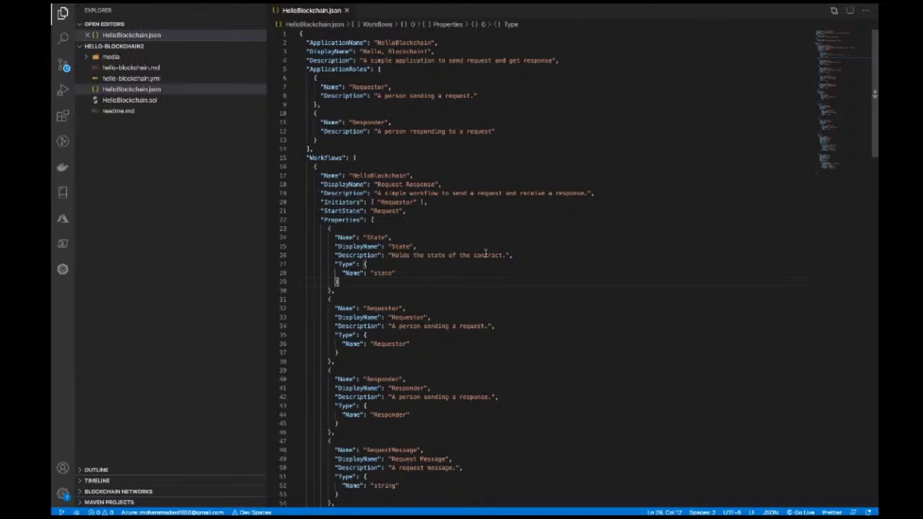
pyautogui.press('super+equal')
pyautogui.press('super+equal')
pyautogui.press('super+equal')
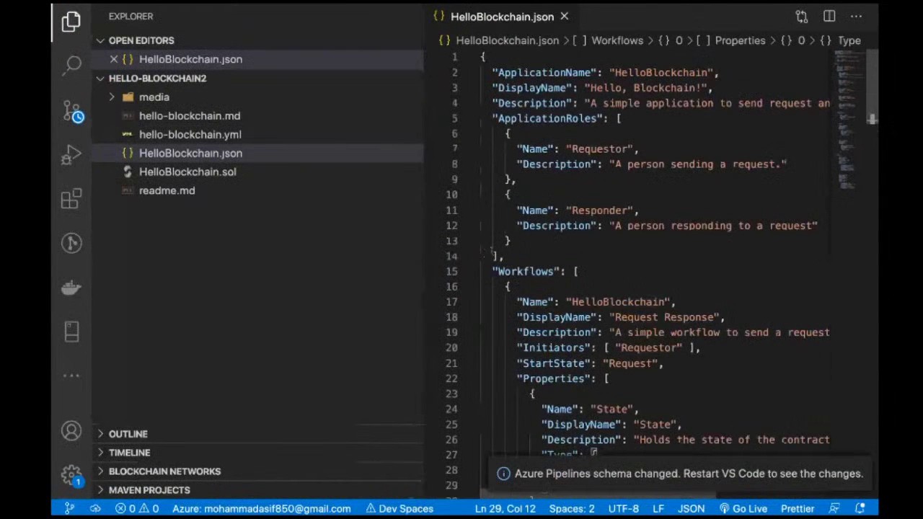
pyautogui.hscroll(1, 669, 315)
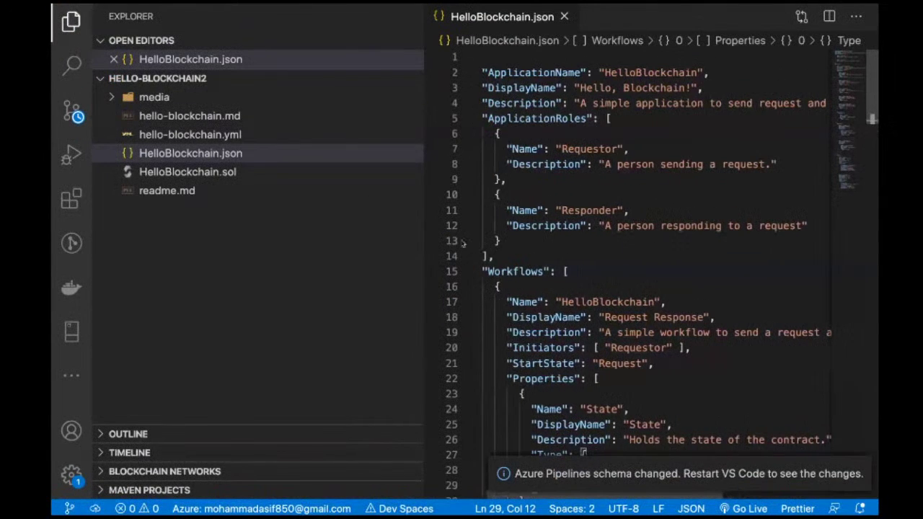
pyautogui.moveTo(423, 235); pyautogui.dragTo(265, 222)
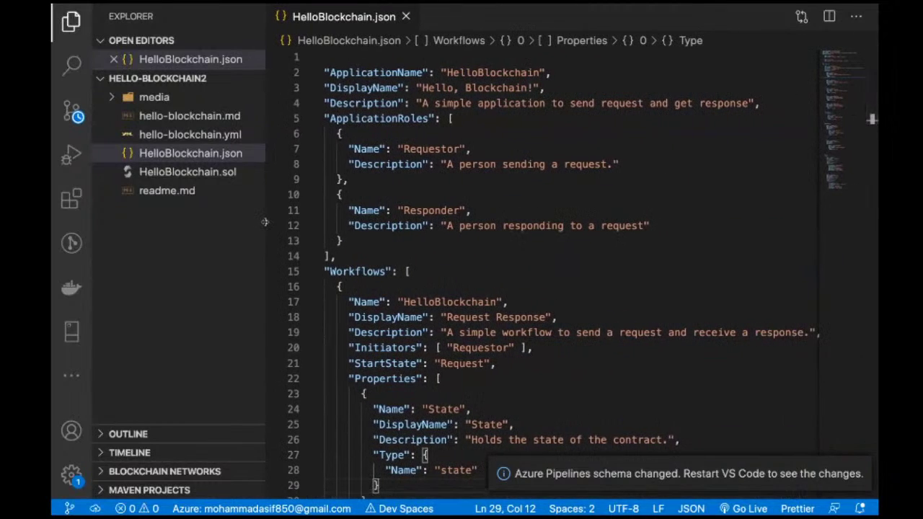
pyautogui.write('v')
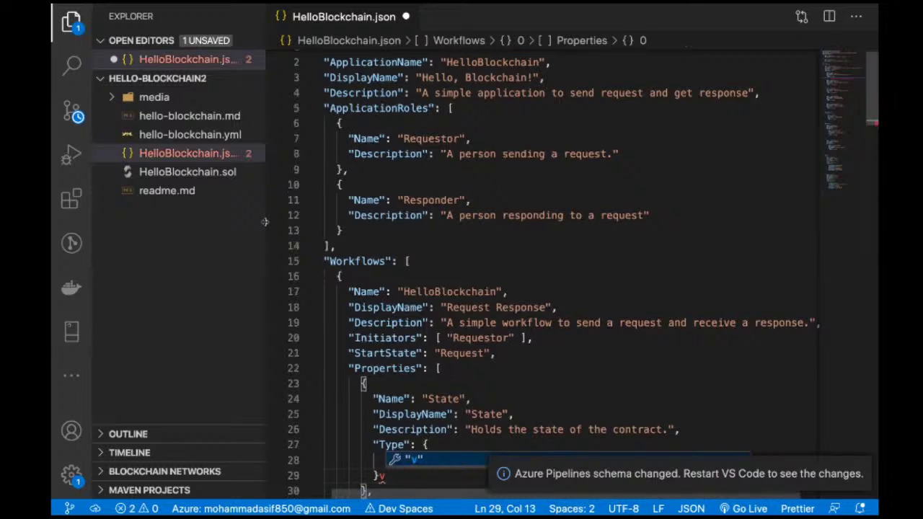
pyautogui.press('BackSpace')
pyautogui.hotkey('ctrl', 's')
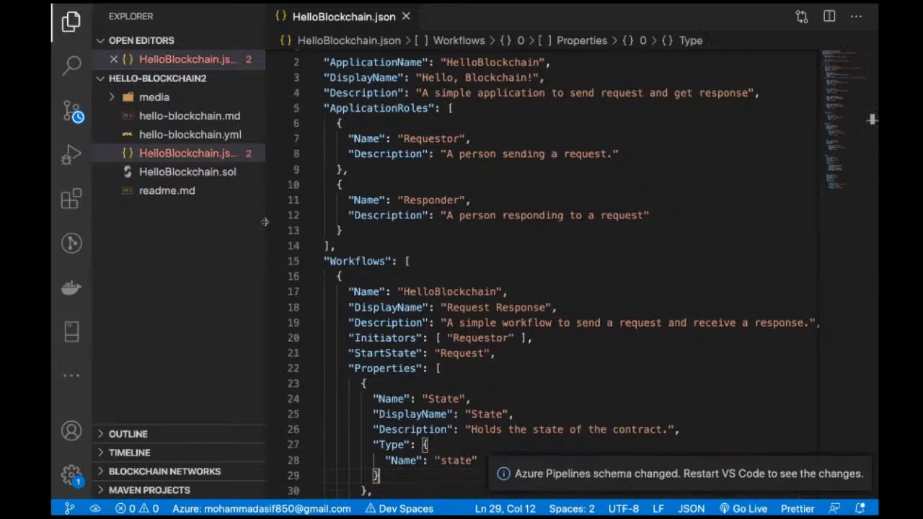
pyautogui.hotkey('ctrl', 'b')
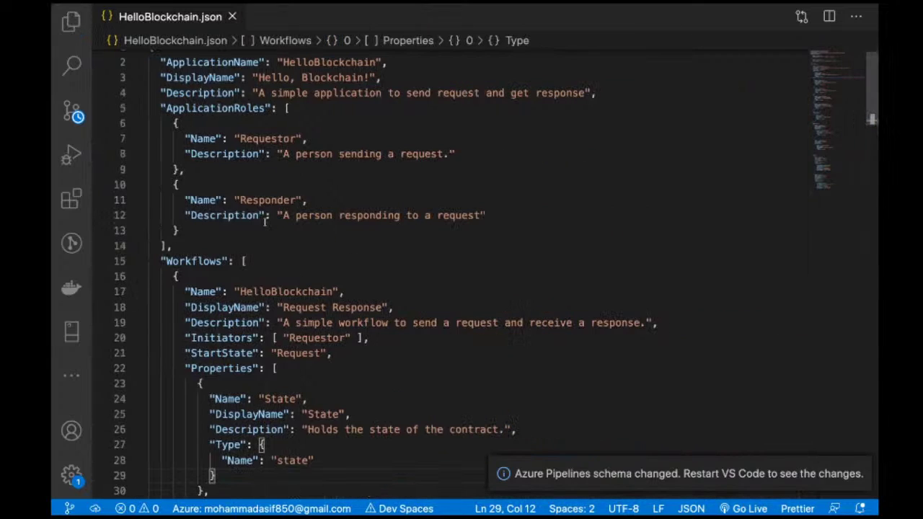
# Scroll through HelloBlockchain.json's top properties, States and Transitions, then show the Explorer tree
pyautogui.scroll(1, 257, 240)
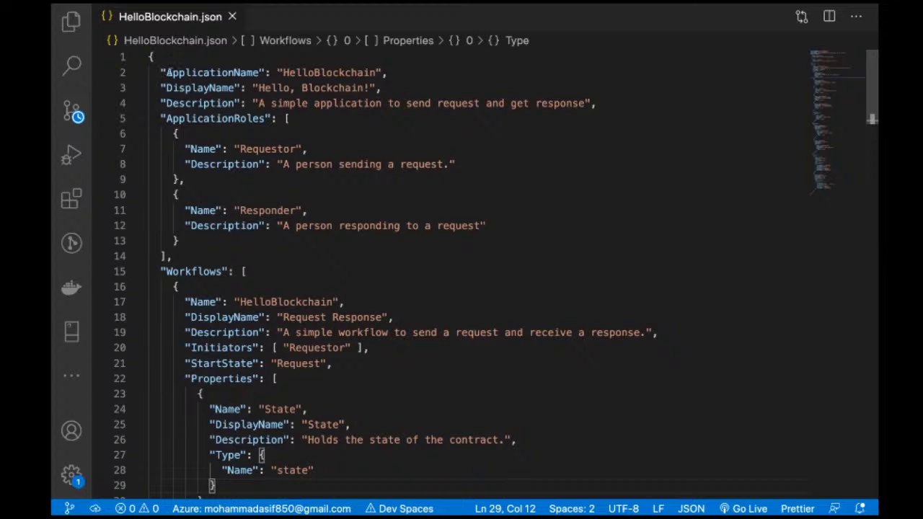
pyautogui.click(161, 73)
pyautogui.moveTo(162, 72); pyautogui.dragTo(284, 103)
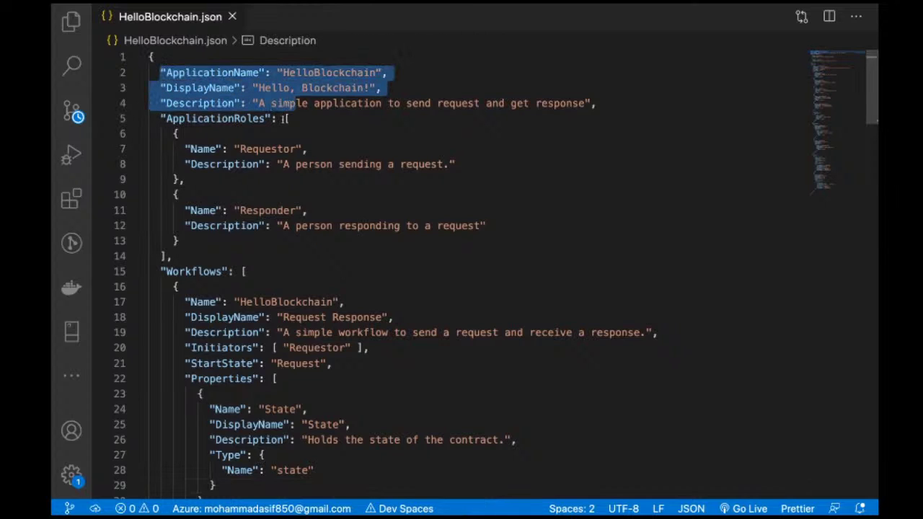
pyautogui.click(284, 118)
pyautogui.scroll(-3, 273, 152)
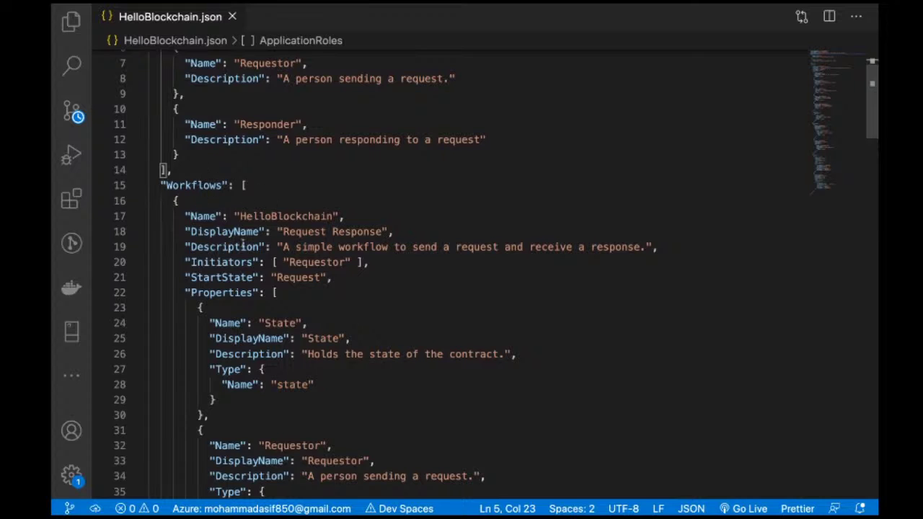
pyautogui.scroll(-5, 261, 216)
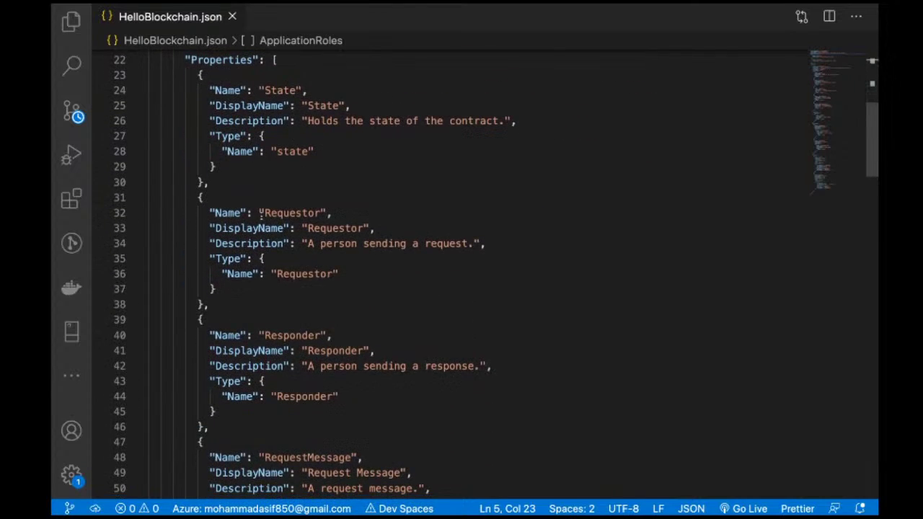
pyautogui.scroll(7, 261, 214)
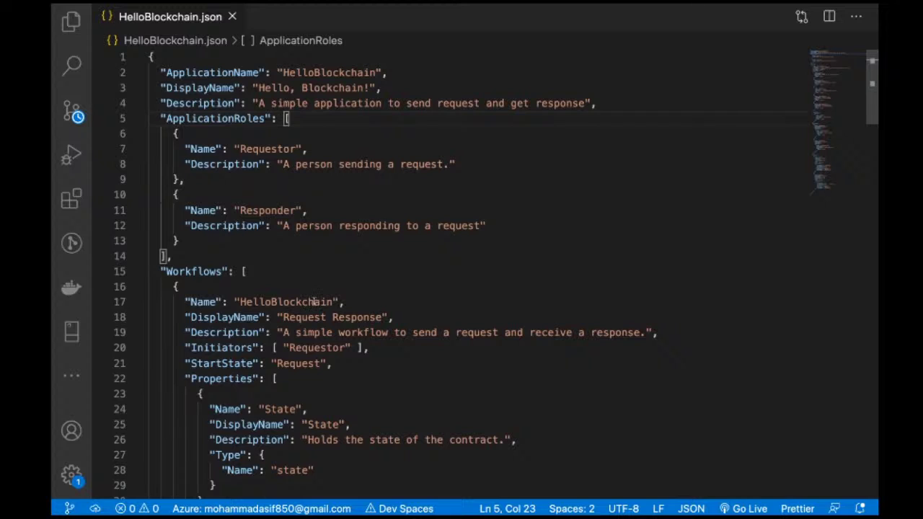
pyautogui.scroll(-3, 312, 301)
pyautogui.scroll(-1, 312, 301)
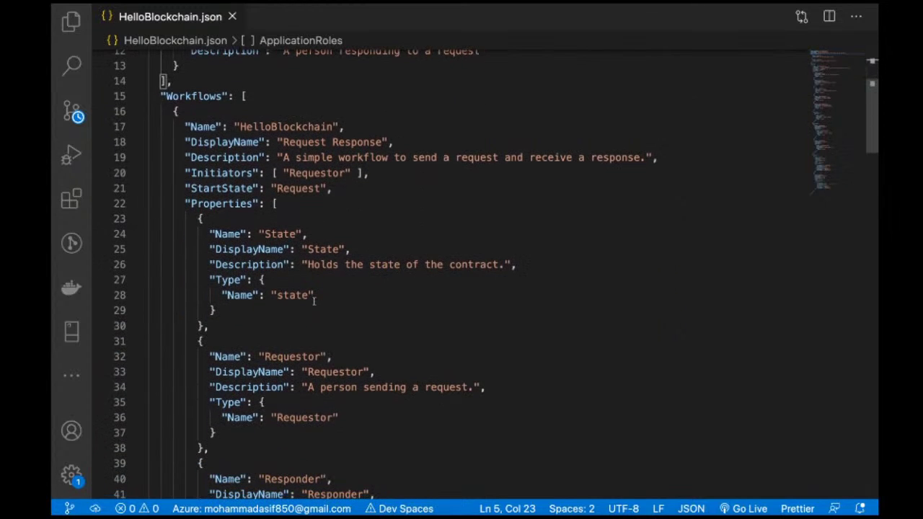
pyautogui.scroll(-6, 315, 302)
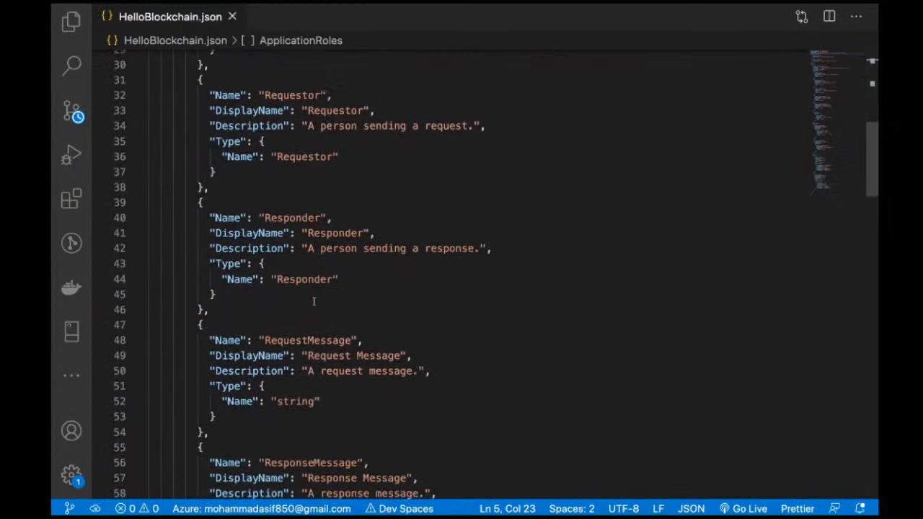
pyautogui.scroll(-3, 313, 301)
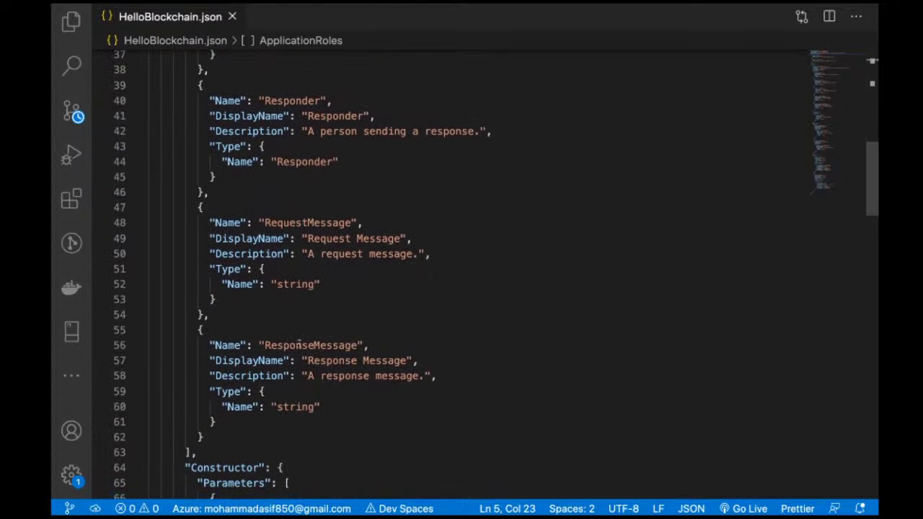
pyautogui.scroll(-13, 323, 360)
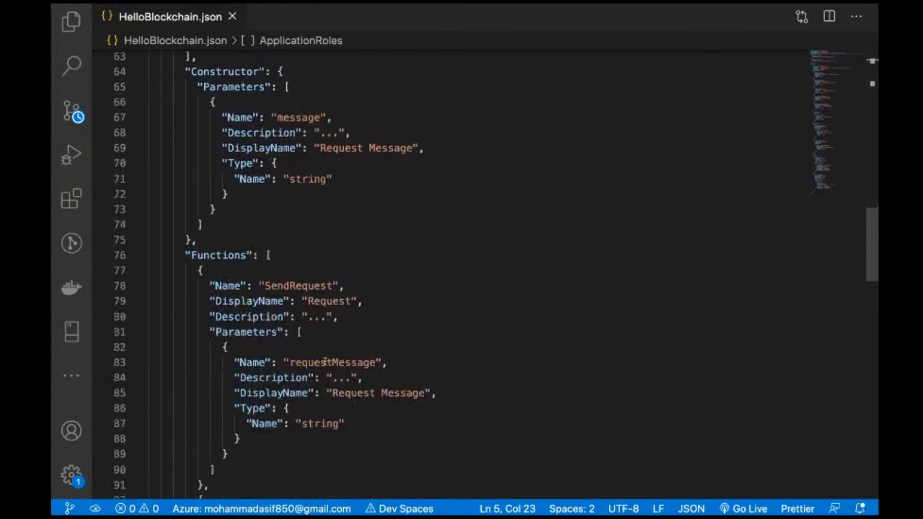
pyautogui.scroll(-5, 324, 360)
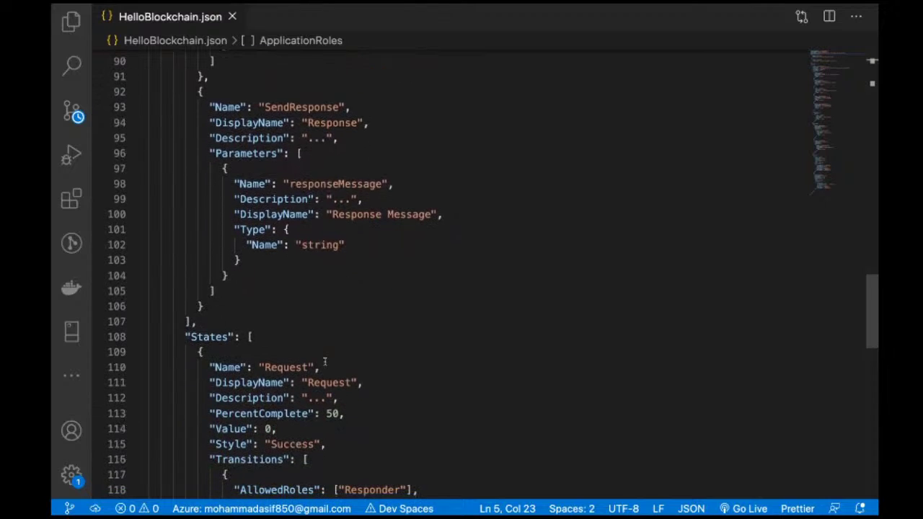
pyautogui.scroll(-10, 324, 362)
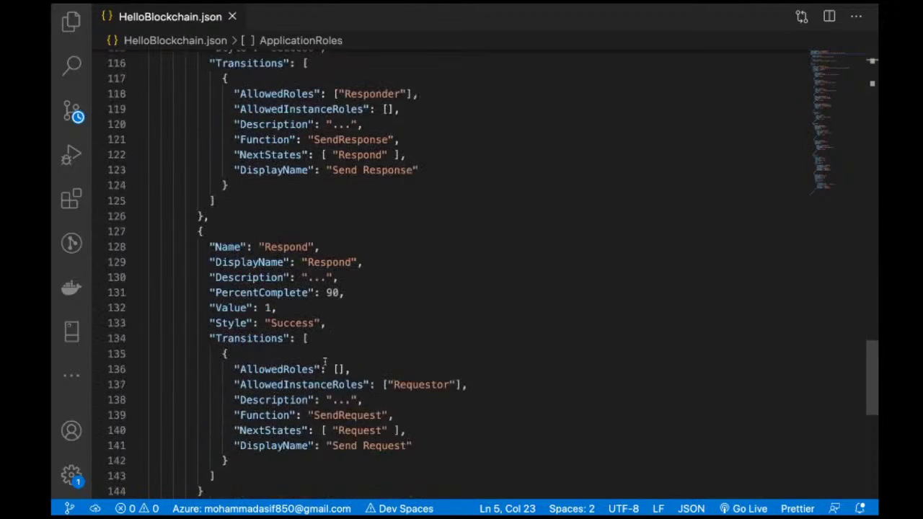
pyautogui.scroll(1, 325, 362)
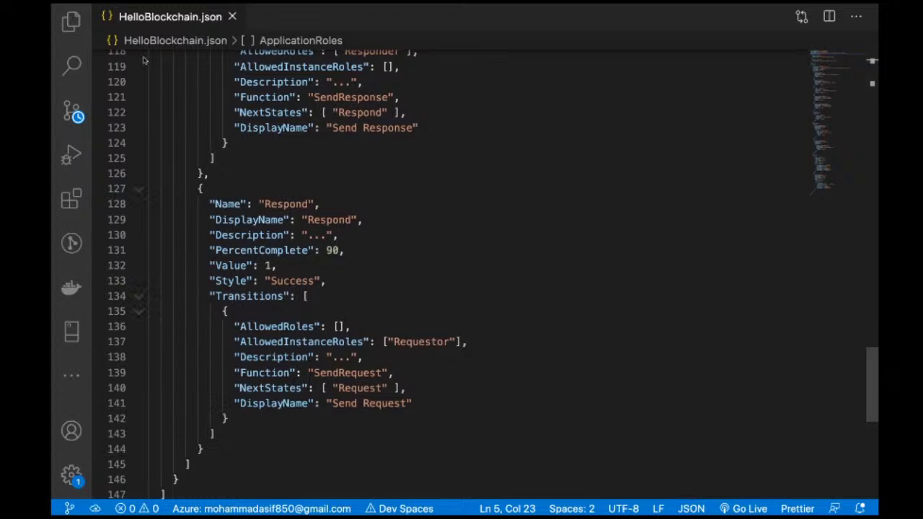
pyautogui.click(72, 22)
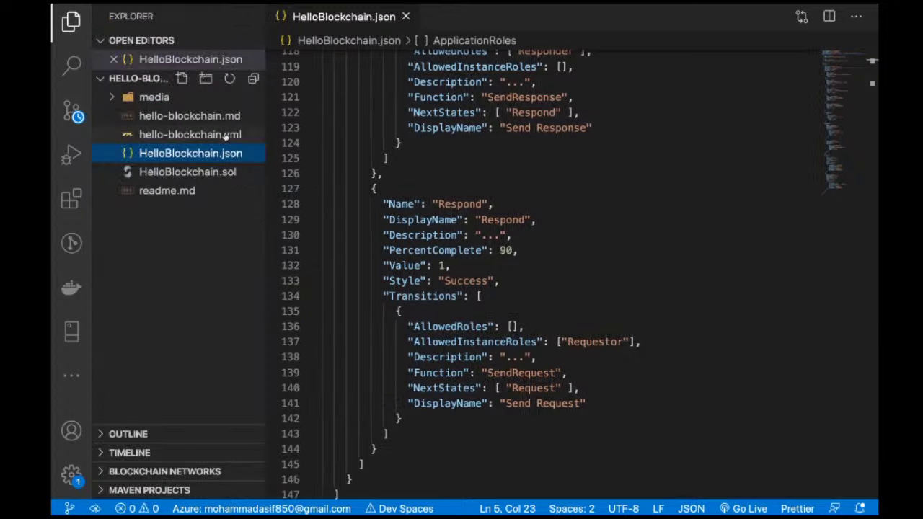
# Open HelloBlockchain.sol and read through its SendRequest and SendResponse contract code
pyautogui.click(214, 171)
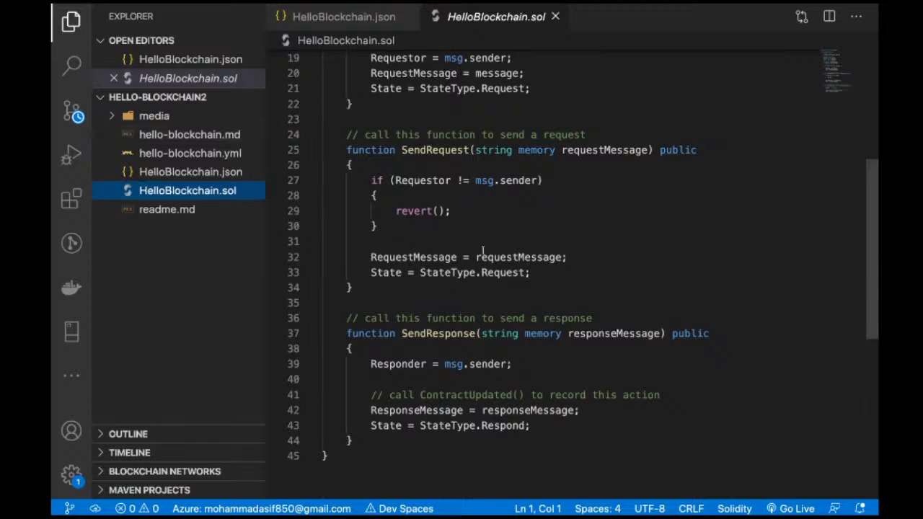
pyautogui.scroll(6, 482, 250)
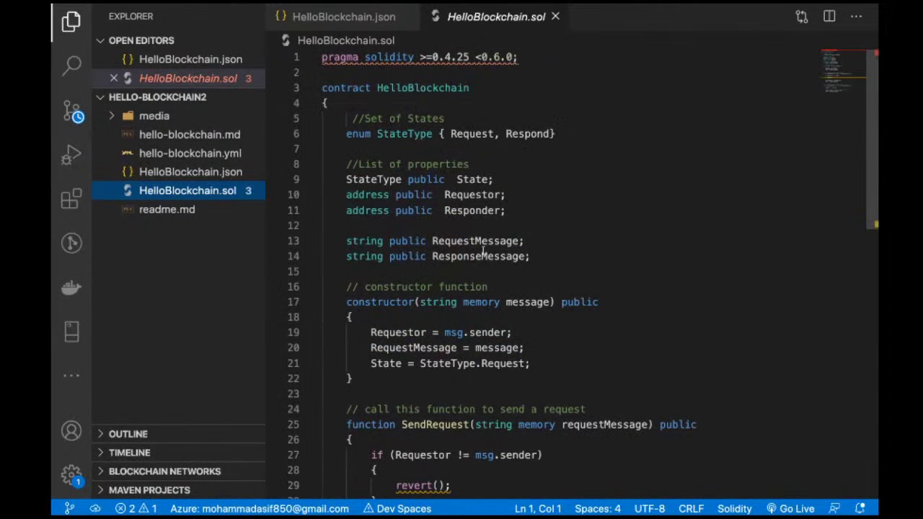
pyautogui.scroll(-2, 482, 250)
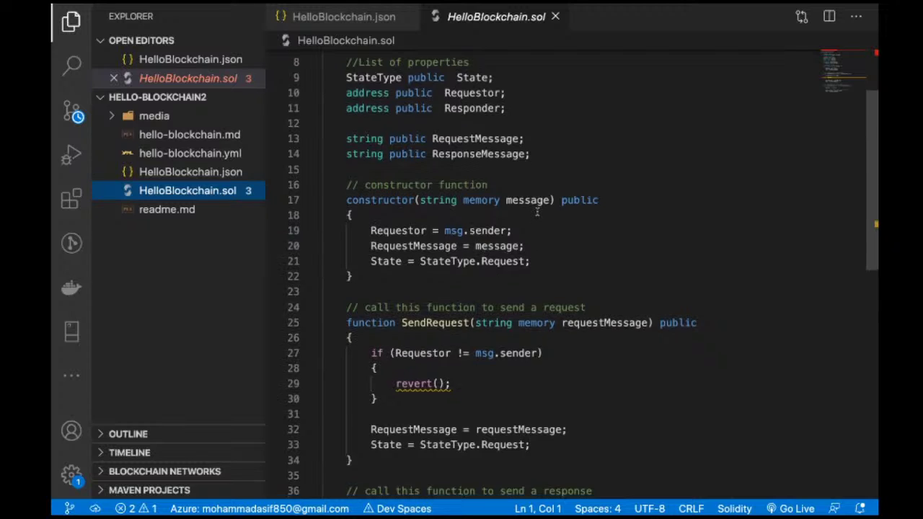
pyautogui.scroll(-2, 537, 211)
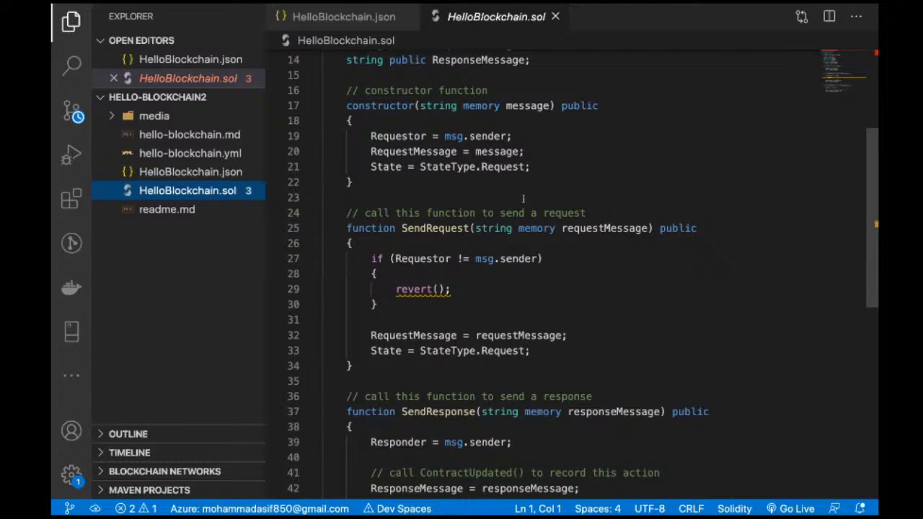
pyautogui.scroll(-3, 470, 233)
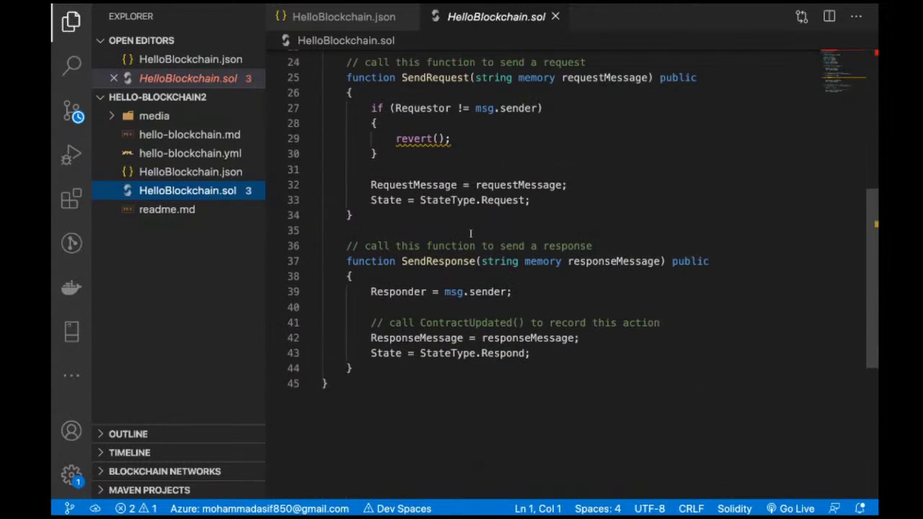
pyautogui.scroll(7, 470, 233)
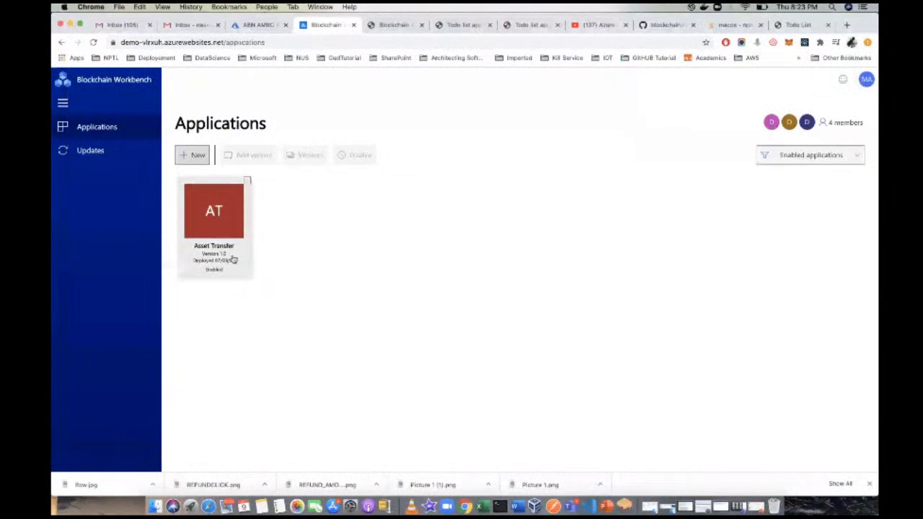
# Start a new application and upload HelloBlockchain.json from session/2020/July/demo/hello-blockchain2
pyautogui.click(192, 155)
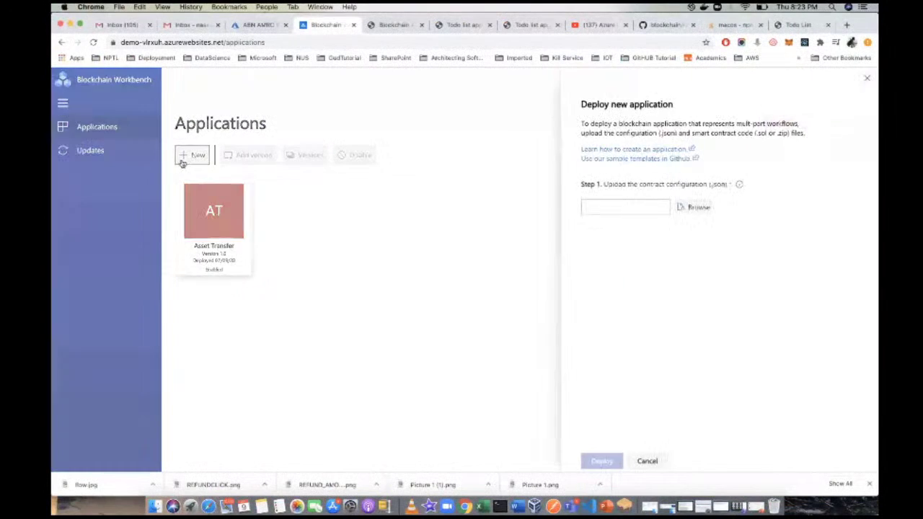
pyautogui.click(696, 207)
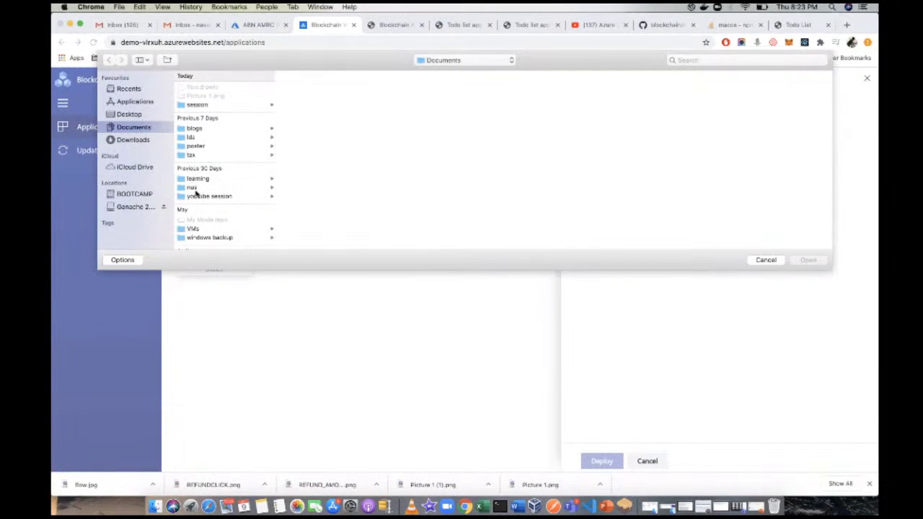
pyautogui.click(210, 106)
pyautogui.click(355, 87)
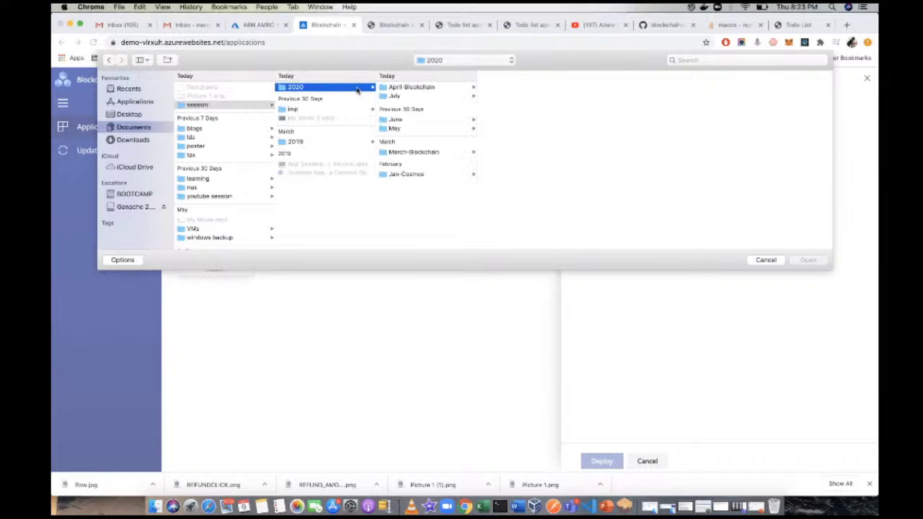
pyautogui.click(429, 96)
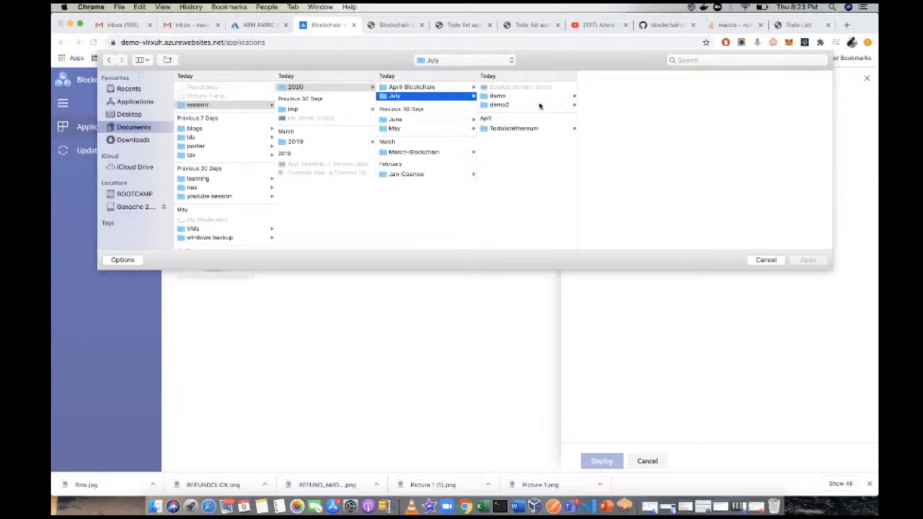
pyautogui.click(539, 96)
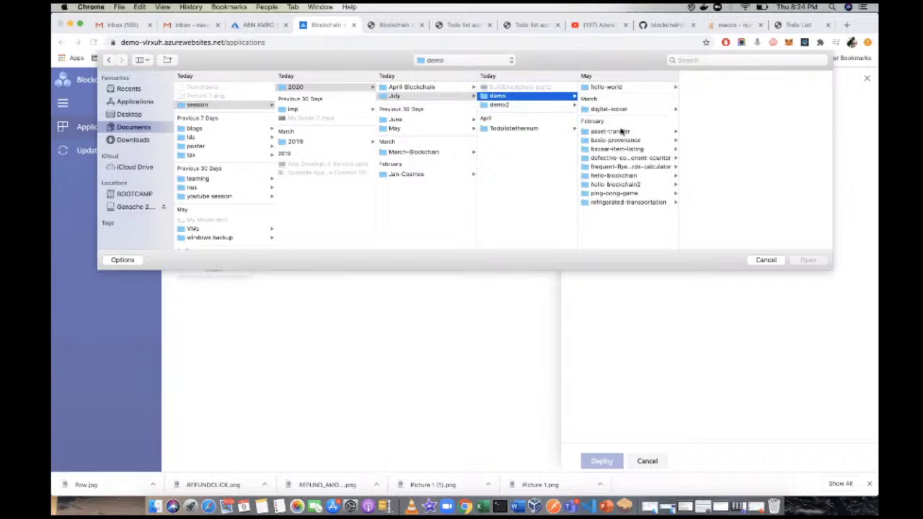
pyautogui.click(626, 185)
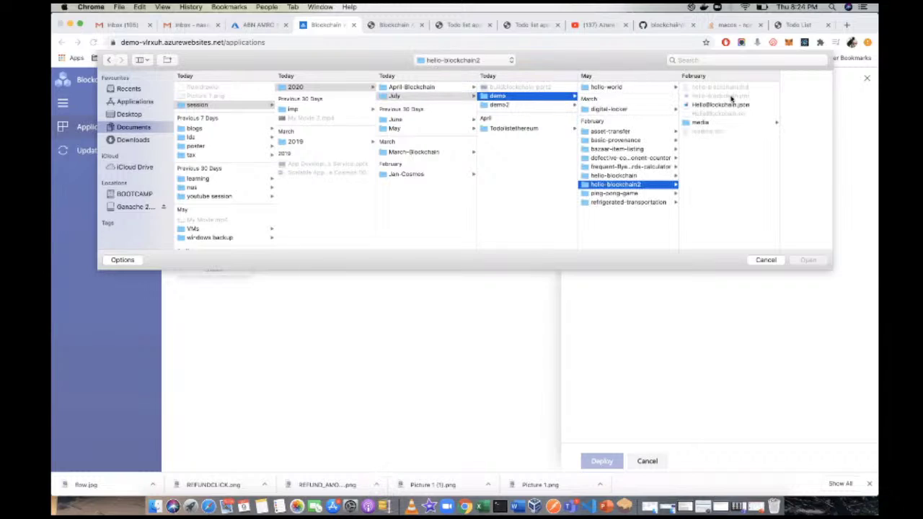
pyautogui.click(725, 104)
pyautogui.click(809, 260)
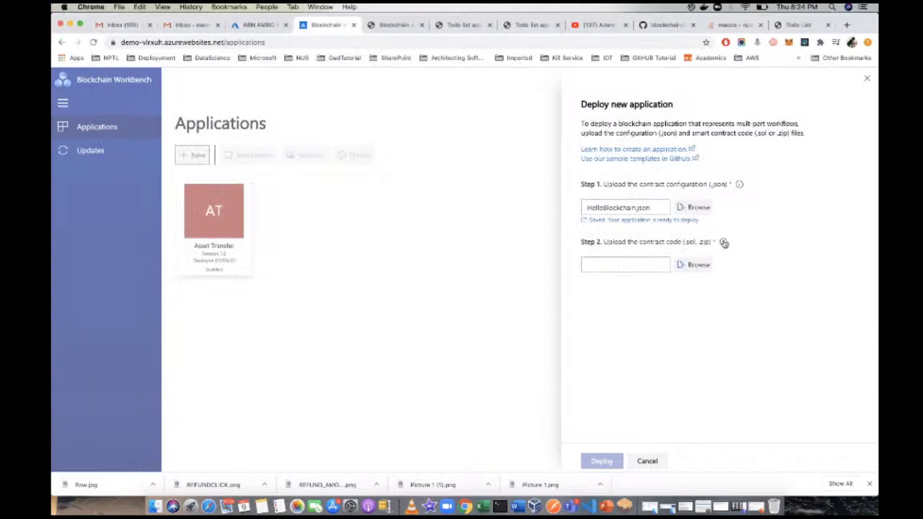
# Upload HelloBlockchain.sol as the contract code and deploy Hello, Blockchain!
pyautogui.click(695, 264)
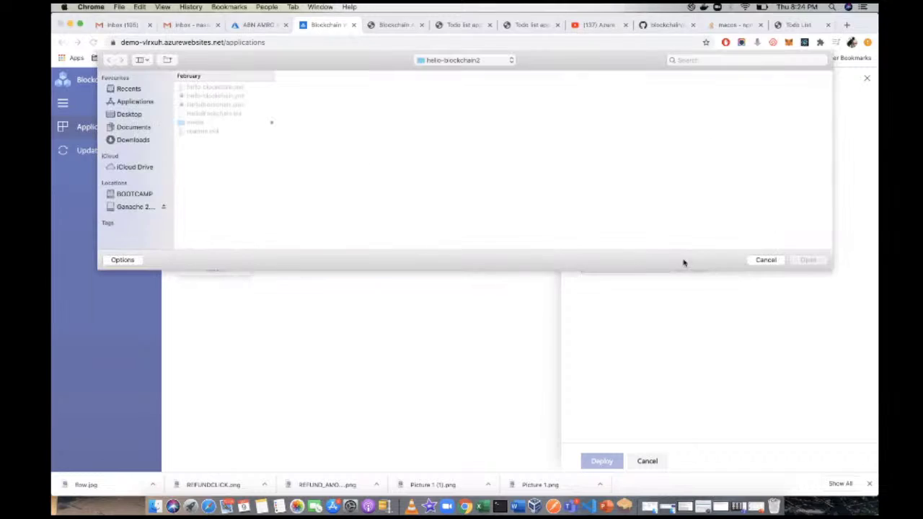
pyautogui.click(219, 113)
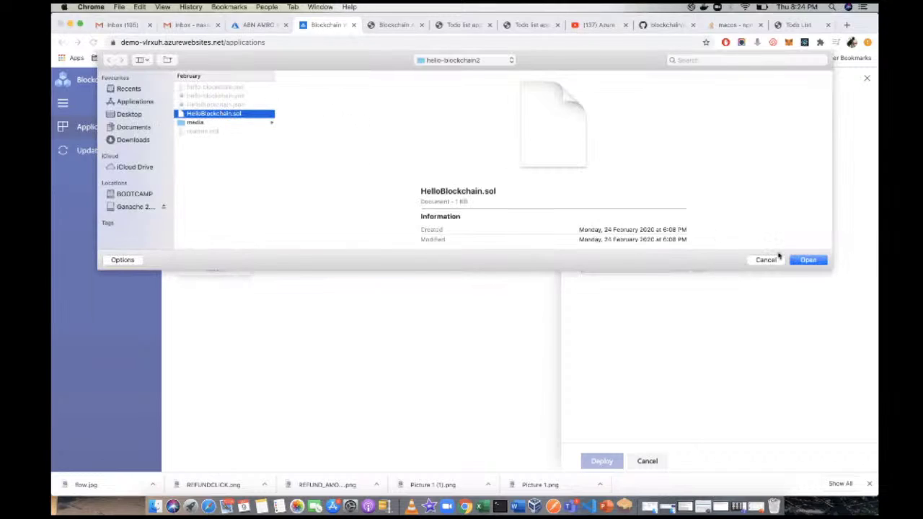
pyautogui.click(806, 260)
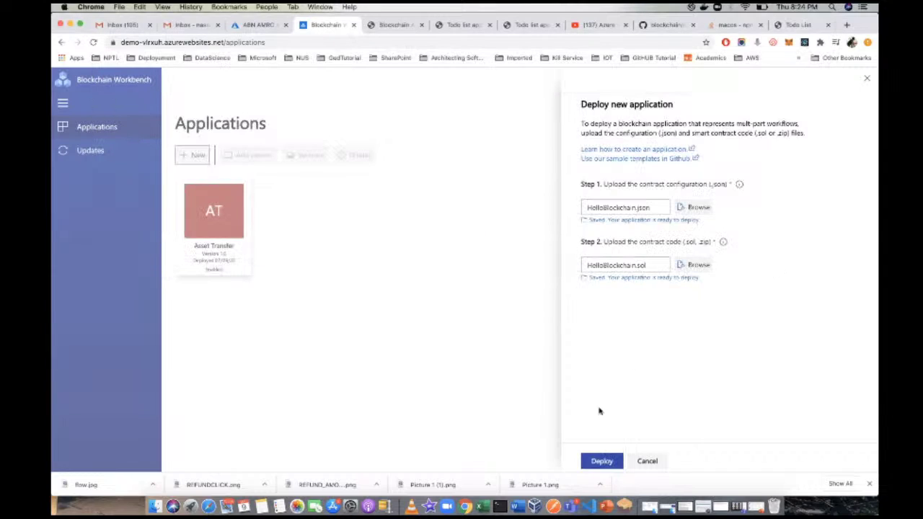
pyautogui.click(601, 460)
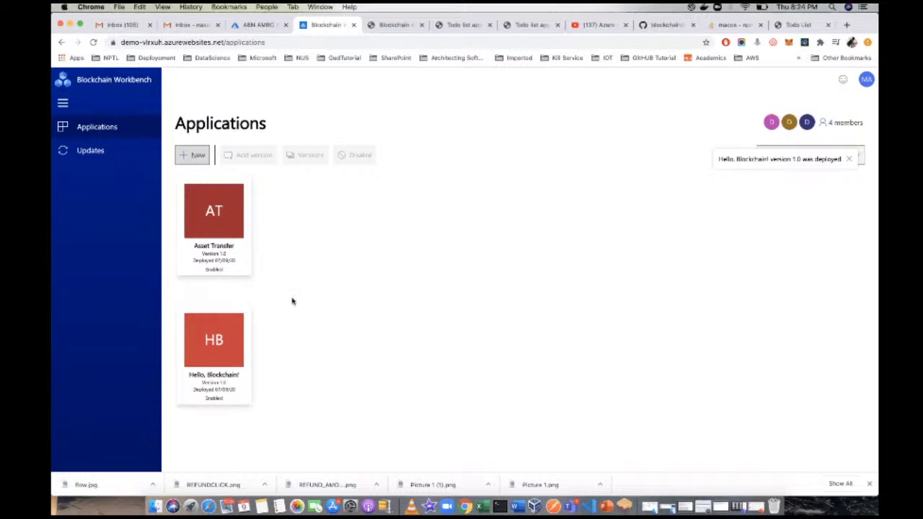
# Open Hello, Blockchain!'s membership and add a user with the Requestor role
pyautogui.click(212, 332)
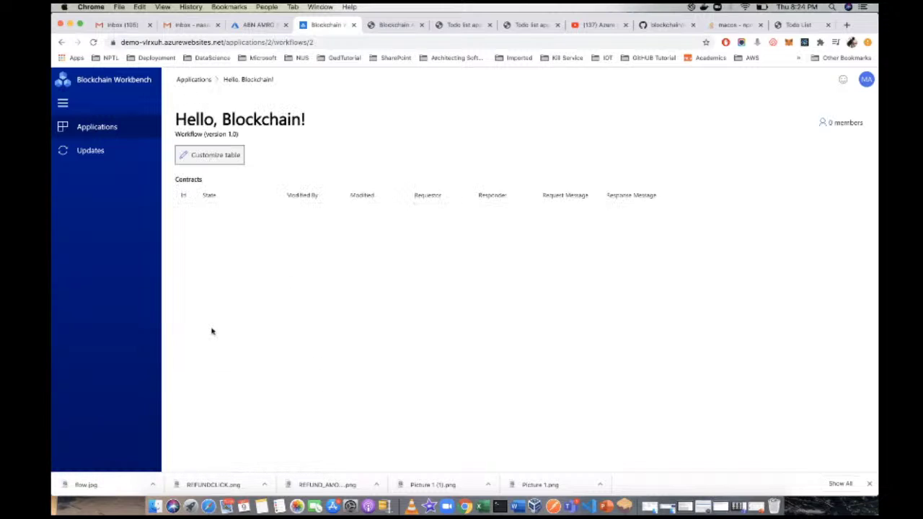
pyautogui.click(841, 122)
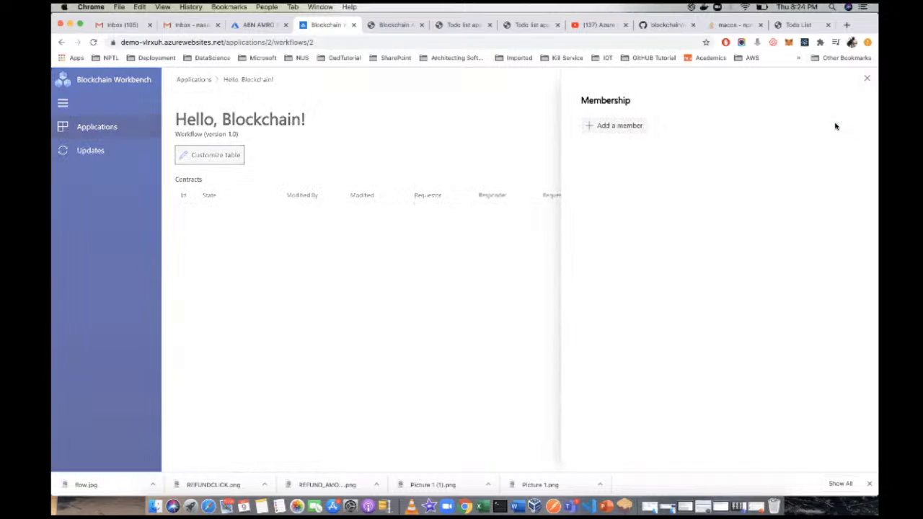
pyautogui.click(654, 124)
pyautogui.click(624, 121)
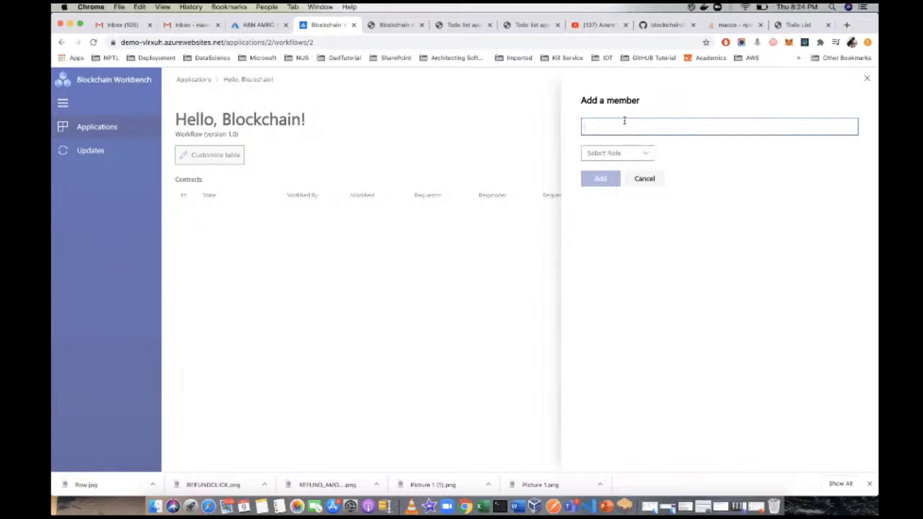
pyautogui.write('mo')
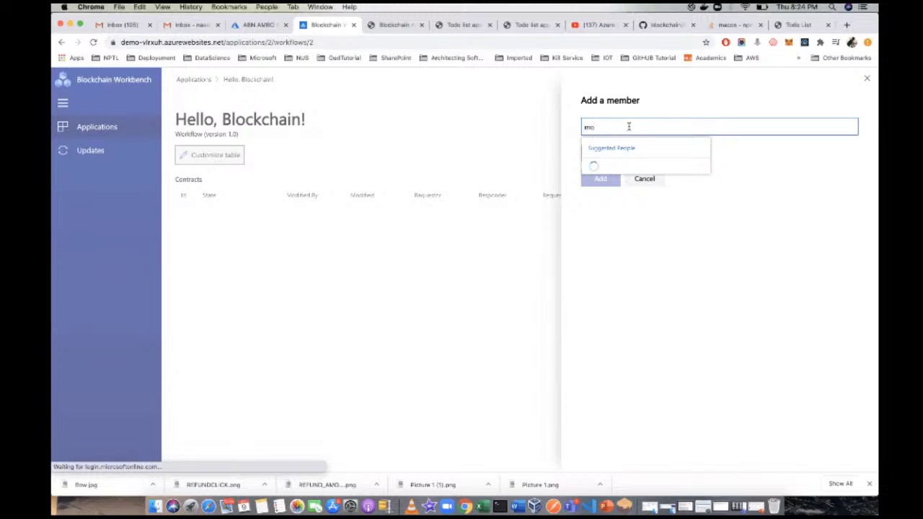
pyautogui.click(619, 167)
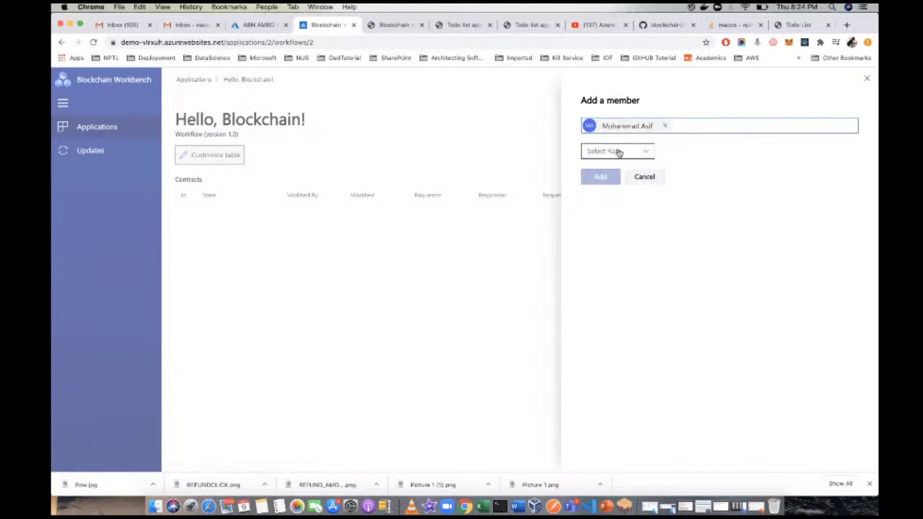
pyautogui.click(618, 152)
pyautogui.click(615, 167)
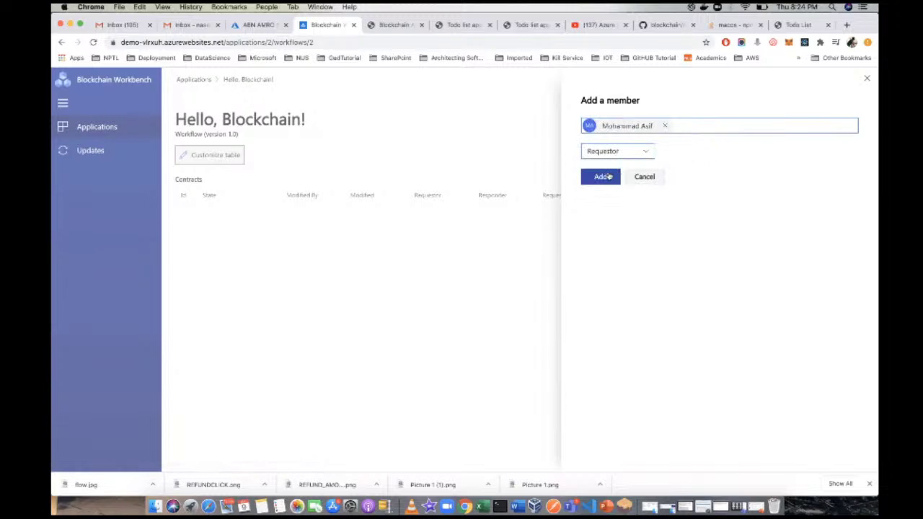
pyautogui.click(601, 178)
# Add a demo user with the Responder role and close the Membership panel
pyautogui.click(615, 124)
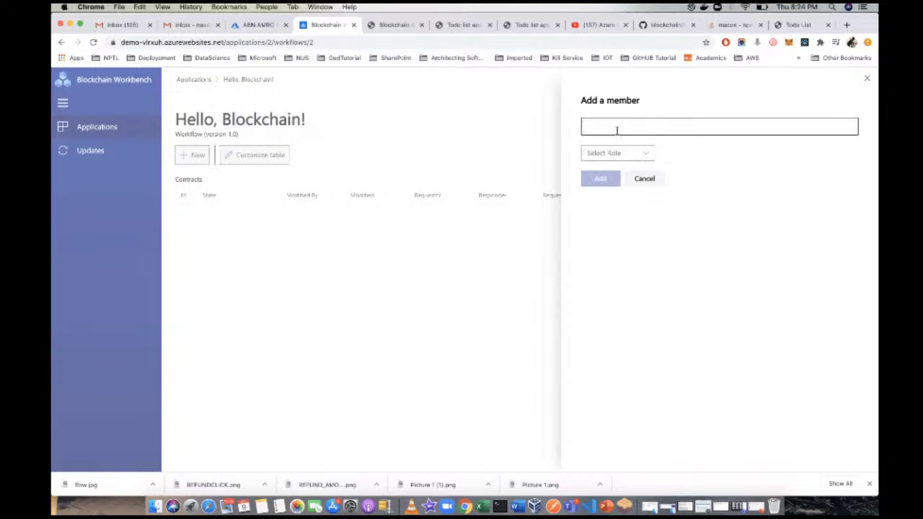
pyautogui.click(616, 130)
pyautogui.write('demo1')
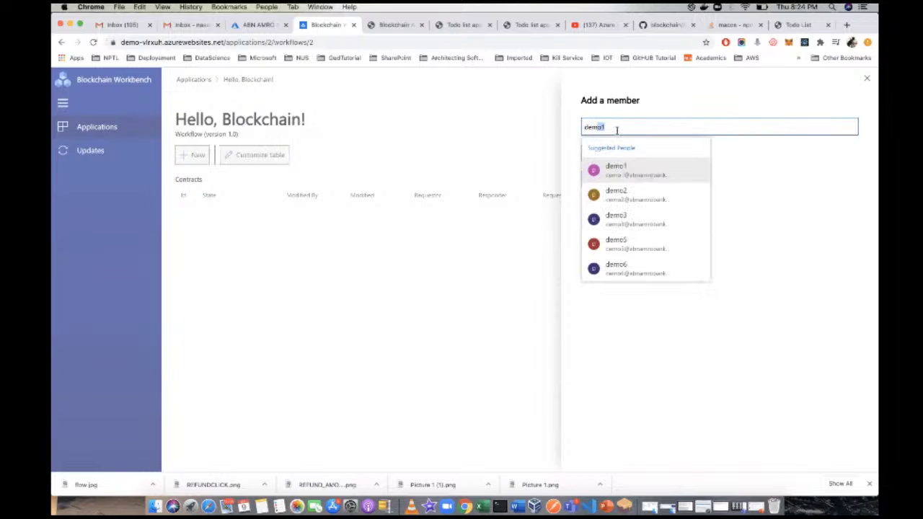
pyautogui.click(625, 172)
pyautogui.click(616, 151)
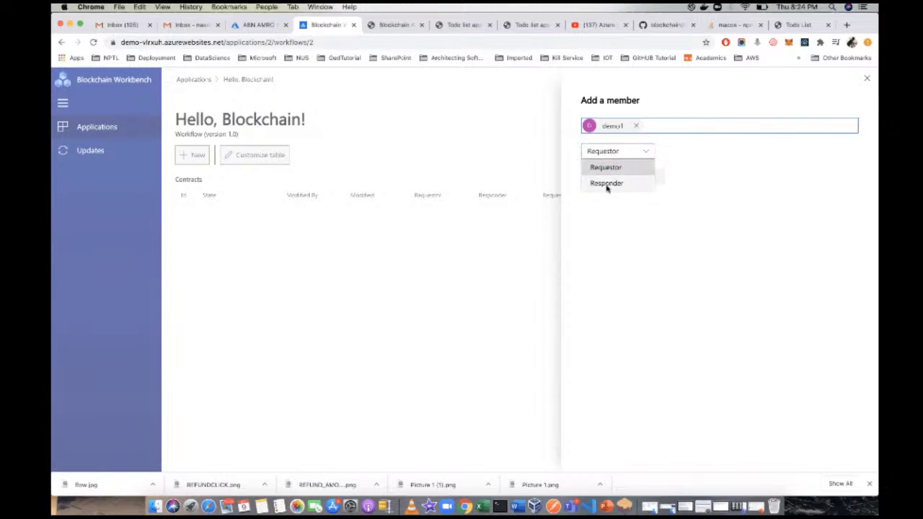
pyautogui.click(606, 184)
pyautogui.click(599, 178)
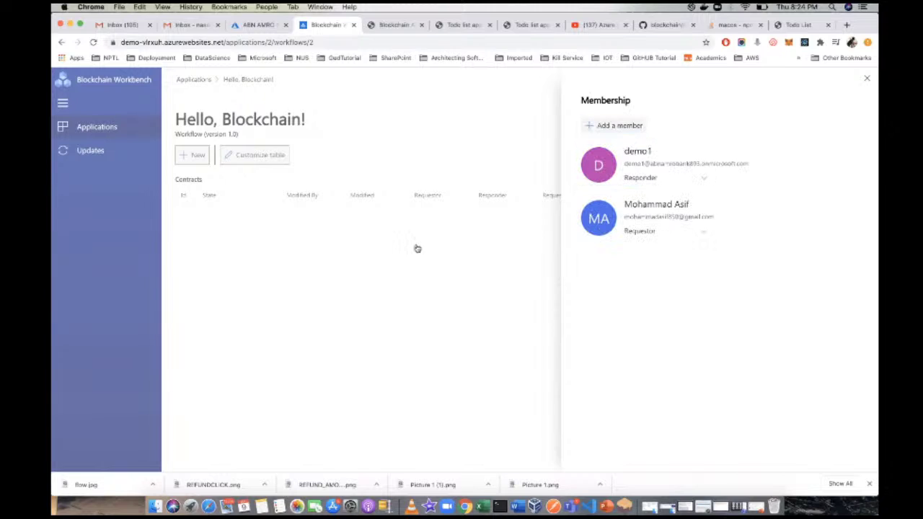
pyautogui.click(416, 247)
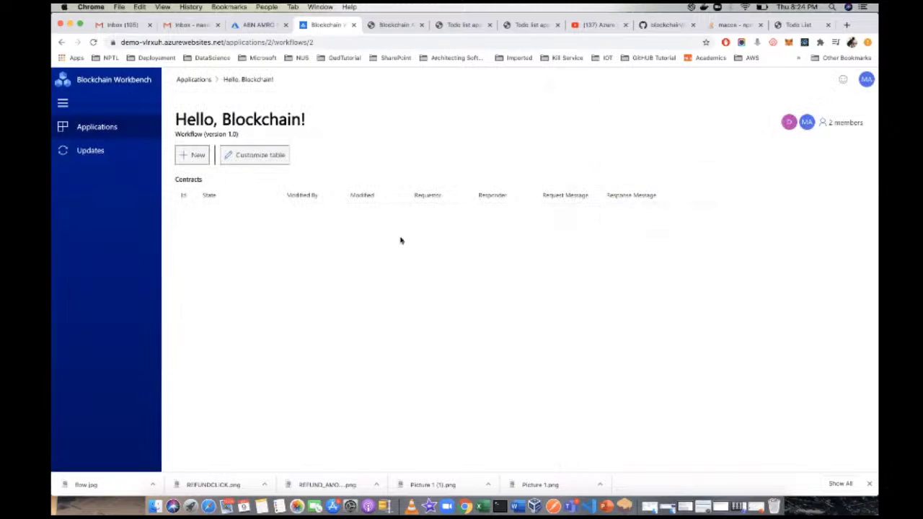
# Create a new contract with request message 'hi', open Contract 2's details, then bring up Safari
pyautogui.click(191, 166)
pyautogui.click(611, 151)
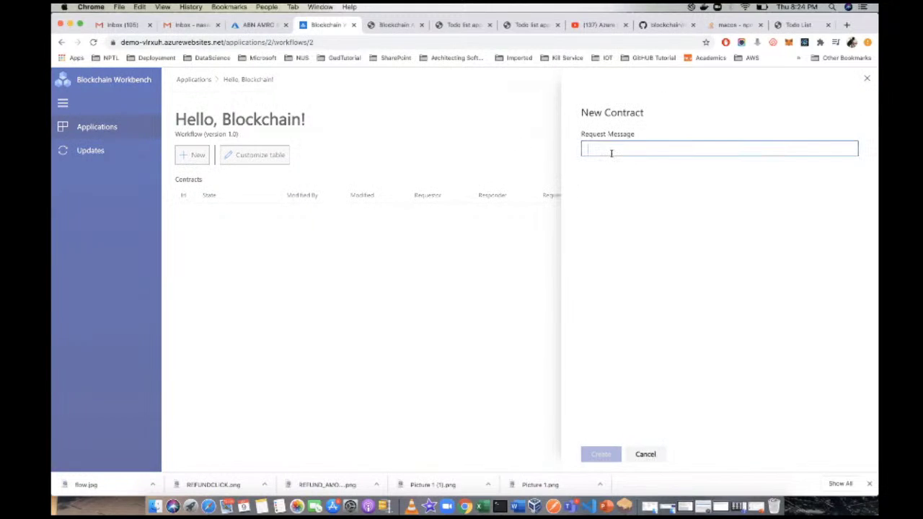
pyautogui.write('hi blockchain')
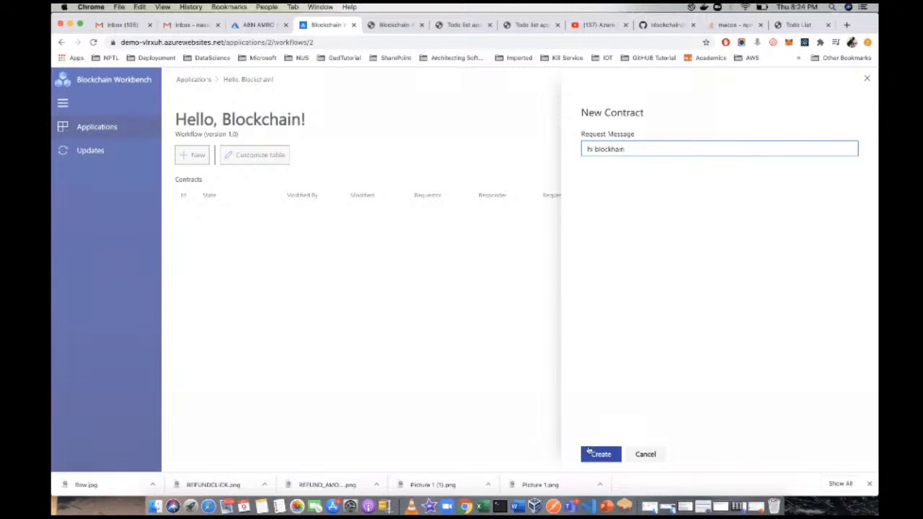
pyautogui.click(598, 454)
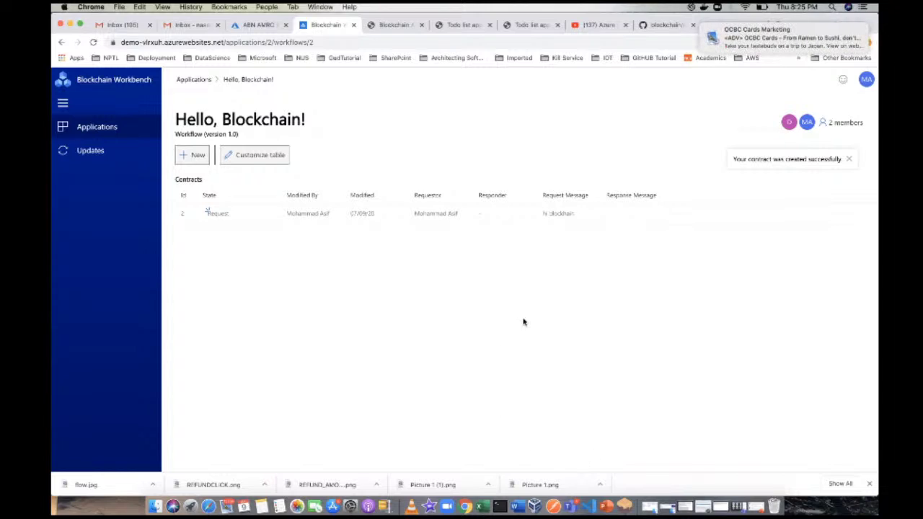
pyautogui.click(398, 216)
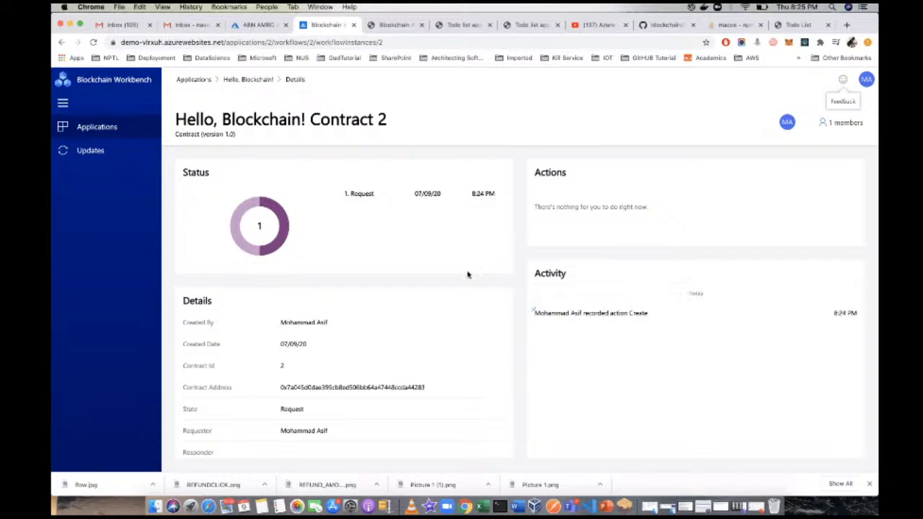
pyautogui.click(209, 506)
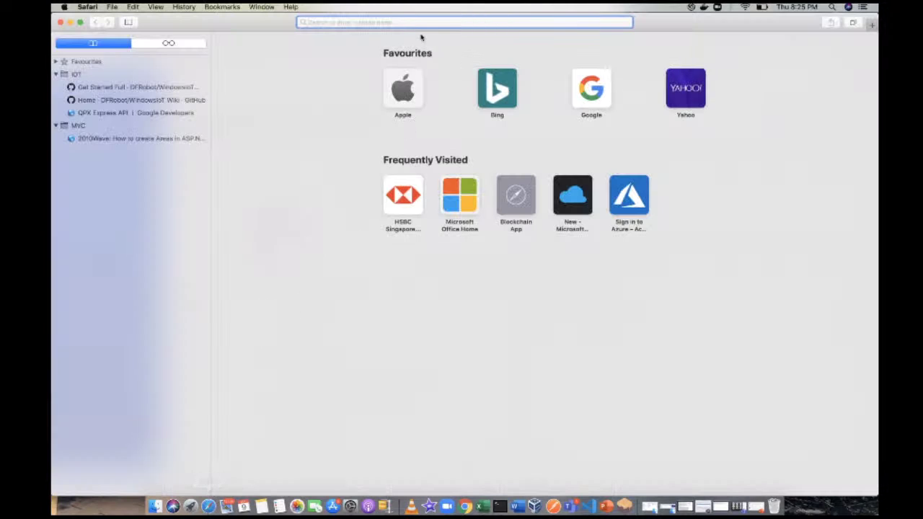
# In Safari, load azure.microsoft.com, sign in and open the Azure portal
pyautogui.write('azure.microsoft.com')
pyautogui.press('Right')
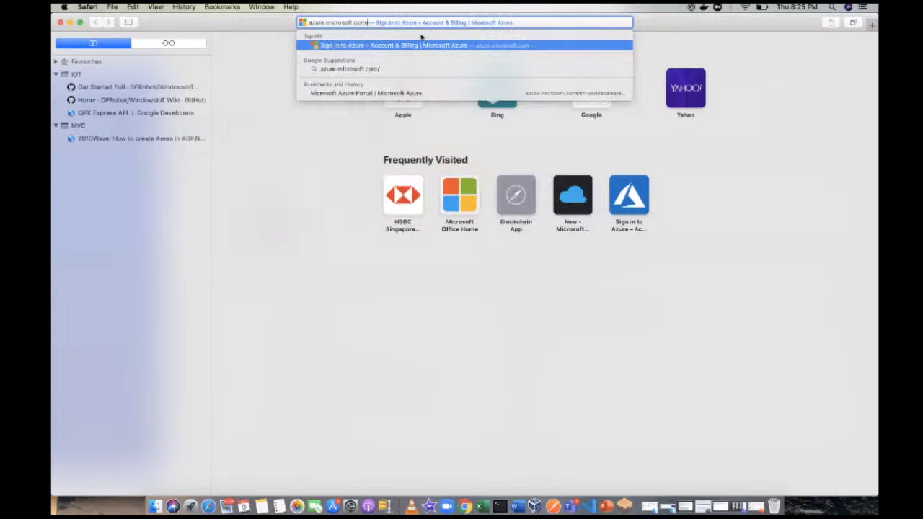
pyautogui.press('Return')
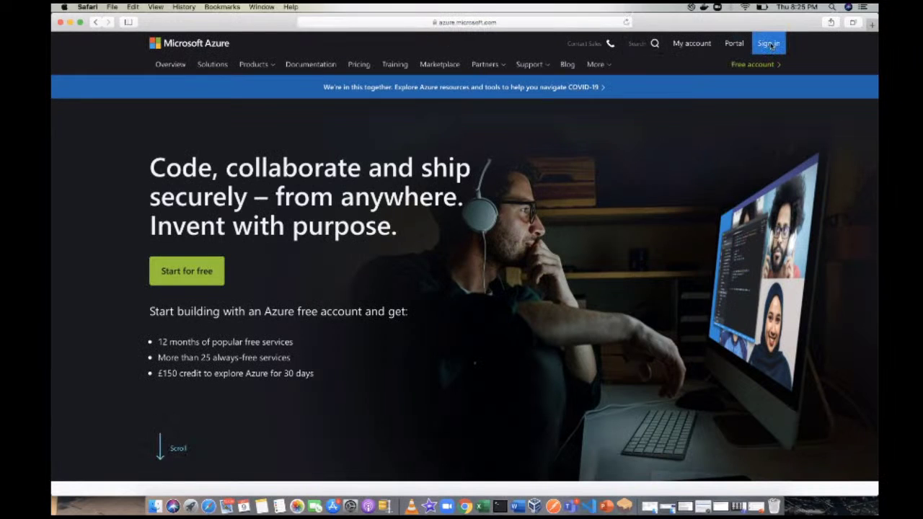
pyautogui.click(769, 44)
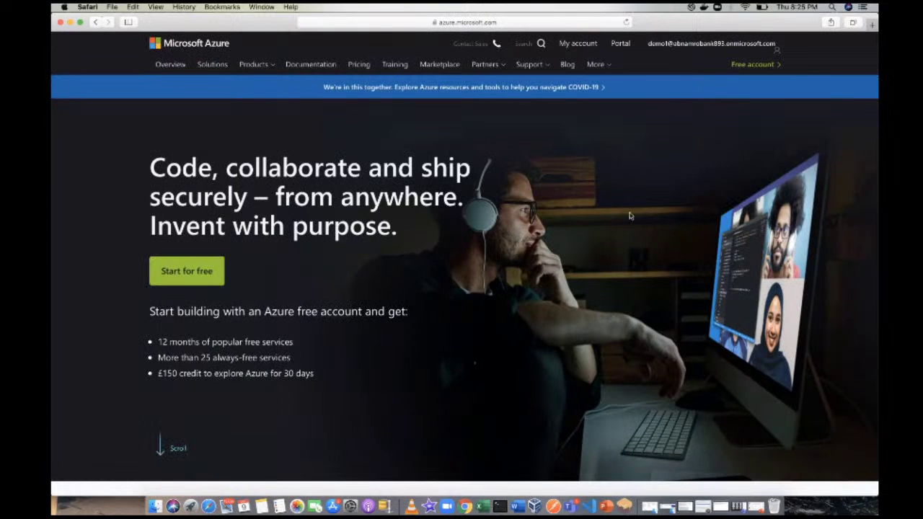
pyautogui.click(625, 44)
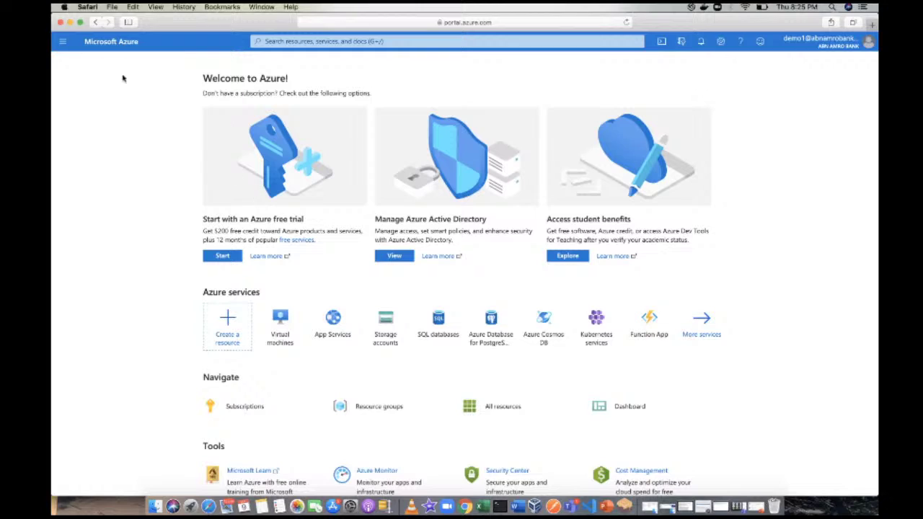
# Copy the Workbench site address from Chrome and load it in Safari
pyautogui.click(464, 506)
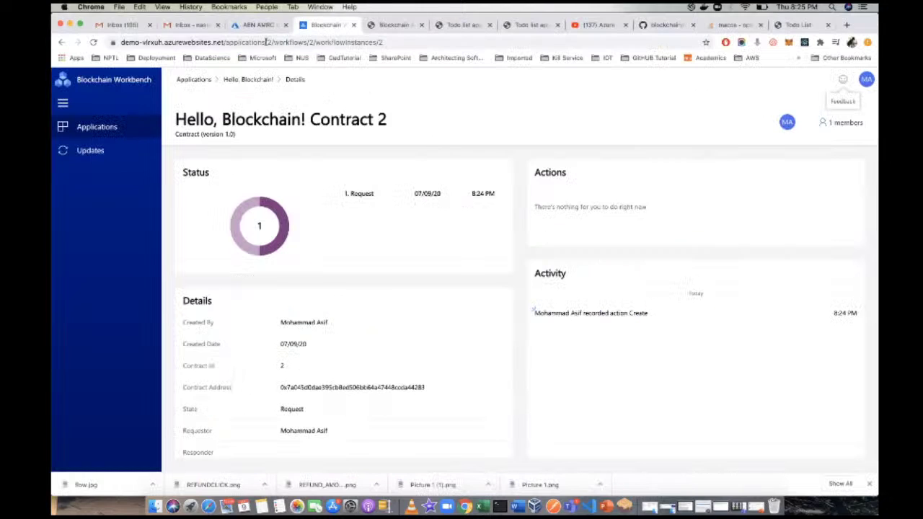
pyautogui.moveTo(229, 41); pyautogui.dragTo(116, 41)
pyautogui.press('super+c')
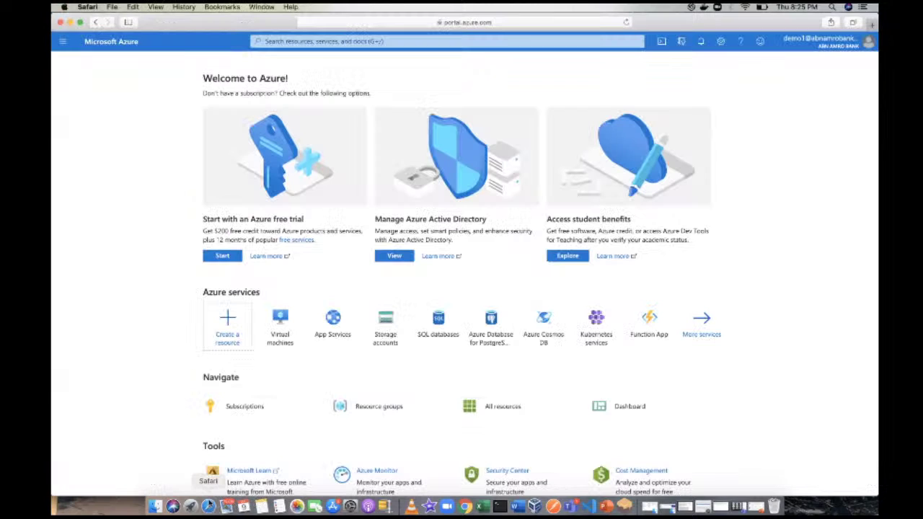
pyautogui.press('super+Tab')
pyautogui.click(386, 21)
pyautogui.press('super+v')
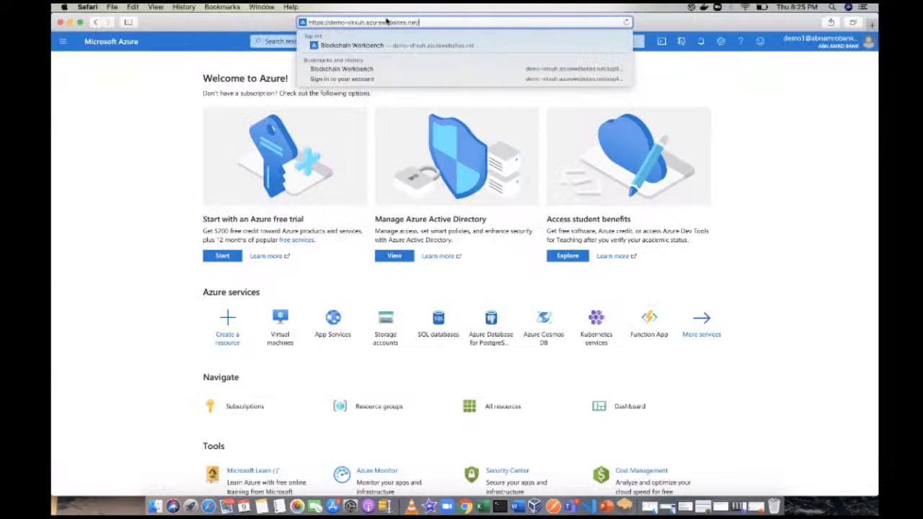
pyautogui.press('Return')
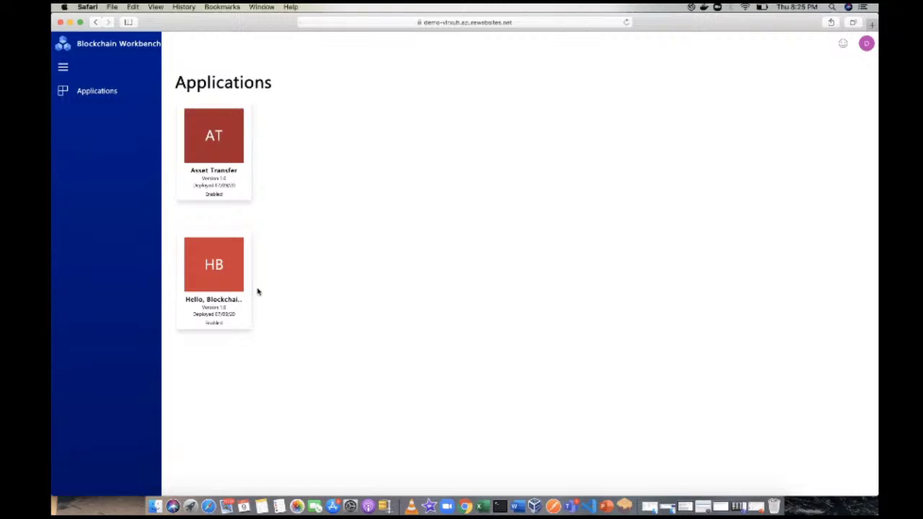
# Open Hello, Blockchain Contract 2 and submit a Response action with message 'thanks'
pyautogui.click(865, 44)
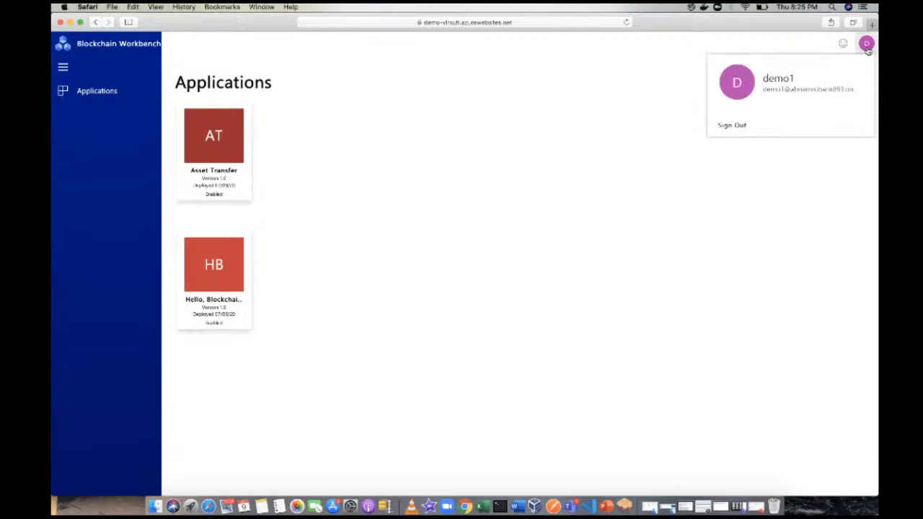
pyautogui.click(228, 262)
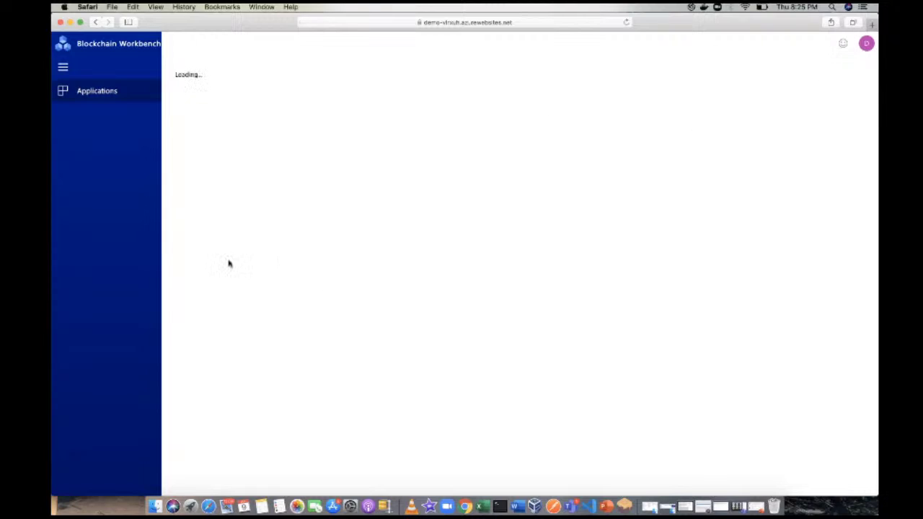
pyautogui.click(312, 180)
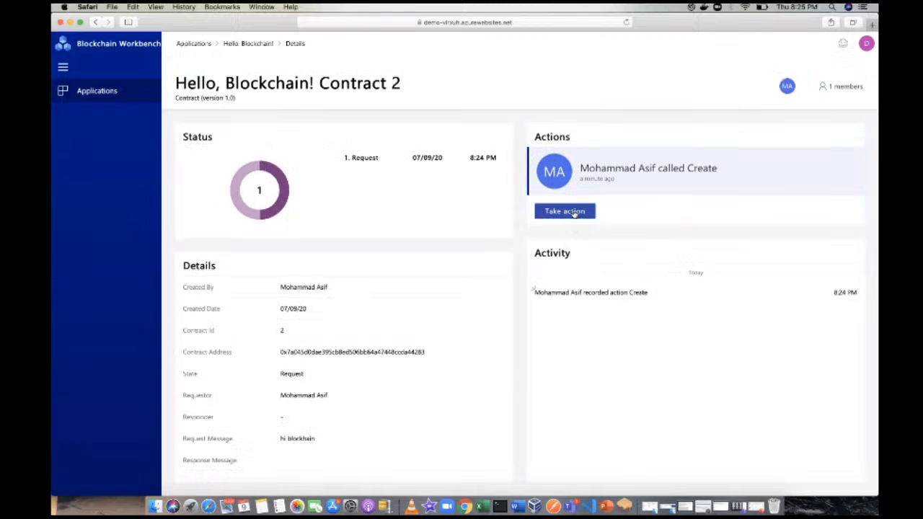
pyautogui.click(574, 213)
pyautogui.click(613, 447)
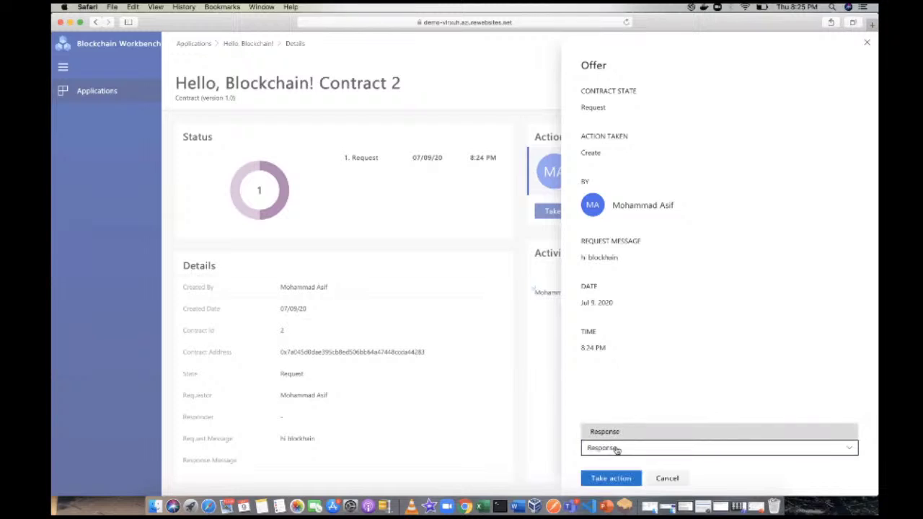
pyautogui.click(617, 432)
pyautogui.click(610, 478)
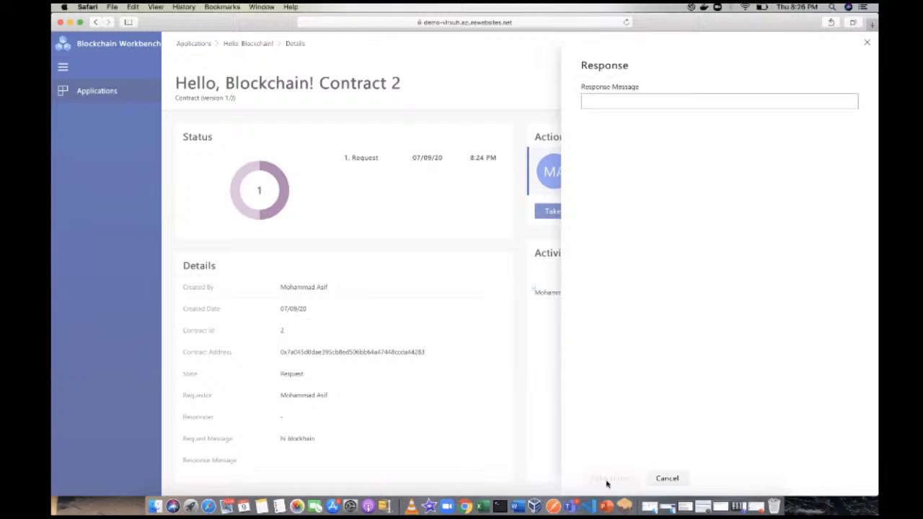
pyautogui.click(627, 101)
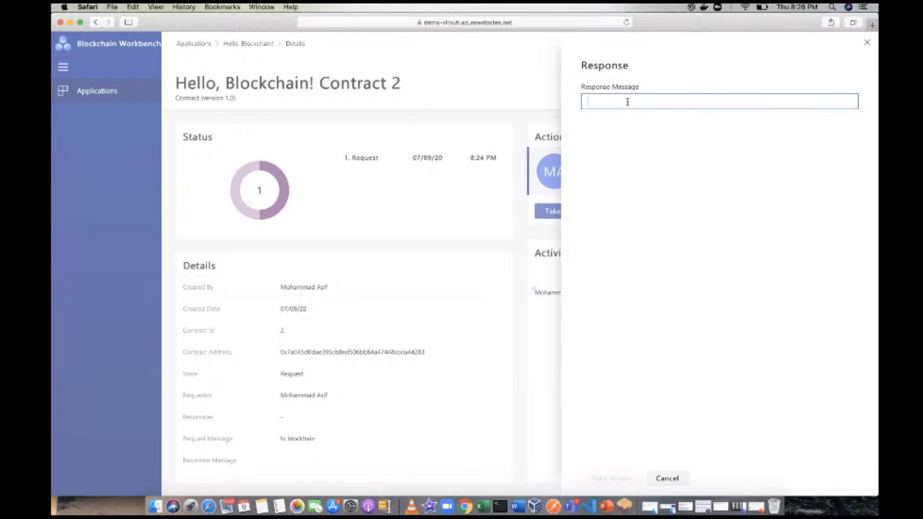
pyautogui.write('th')
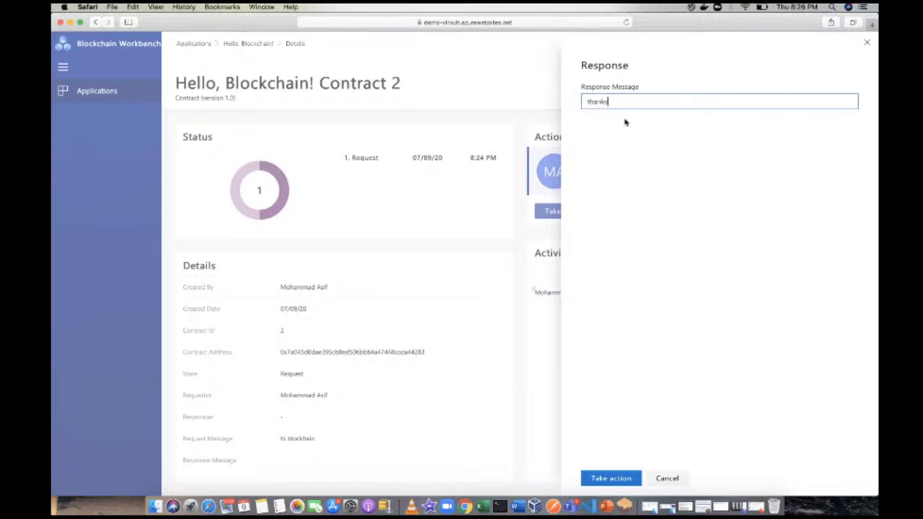
pyautogui.write('anks')
pyautogui.click(598, 478)
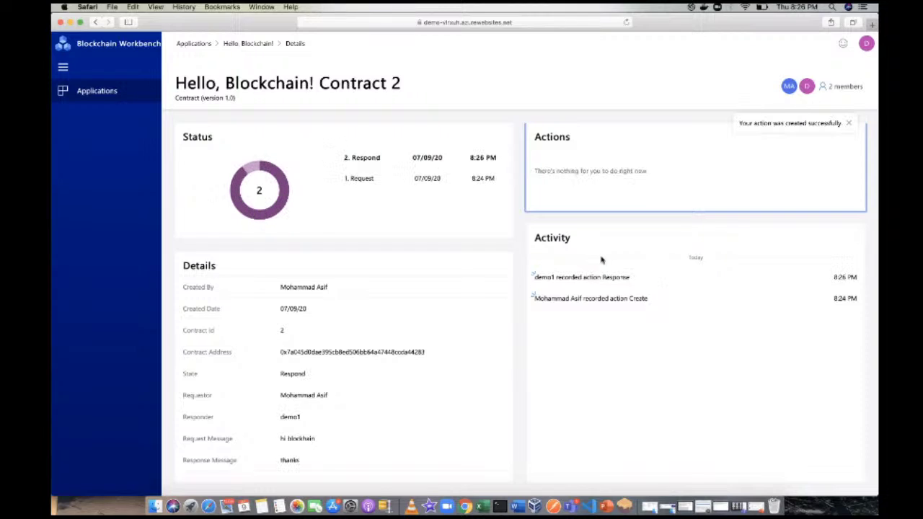
# Return to the Hello, Blockchain contracts list and minimise Safari
pyautogui.click(86, 94)
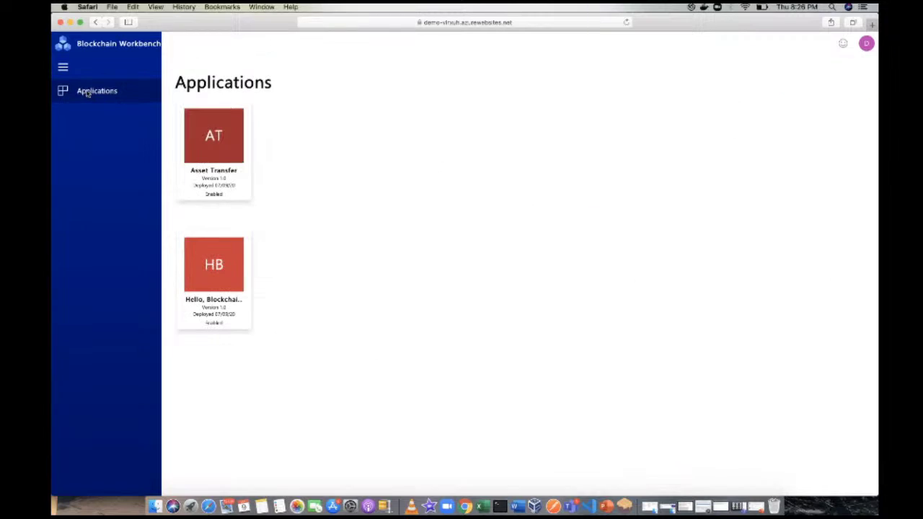
pyautogui.click(219, 270)
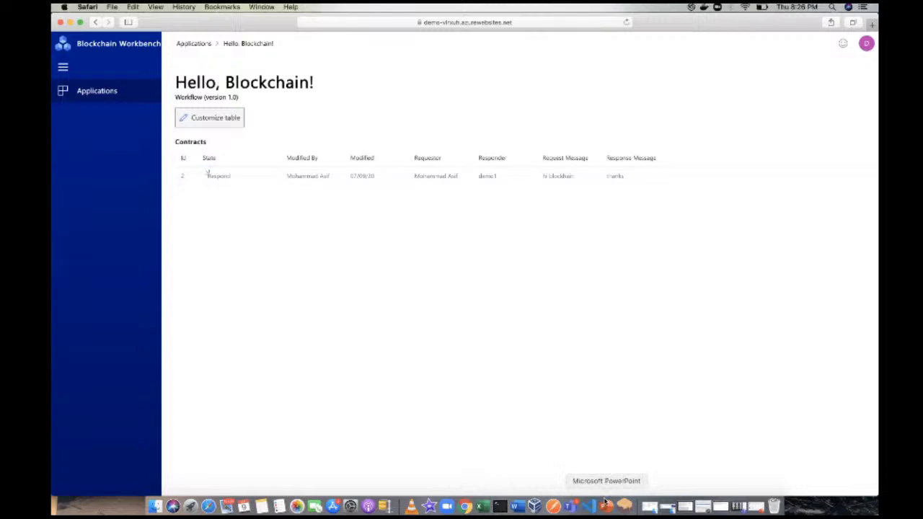
pyautogui.click(70, 21)
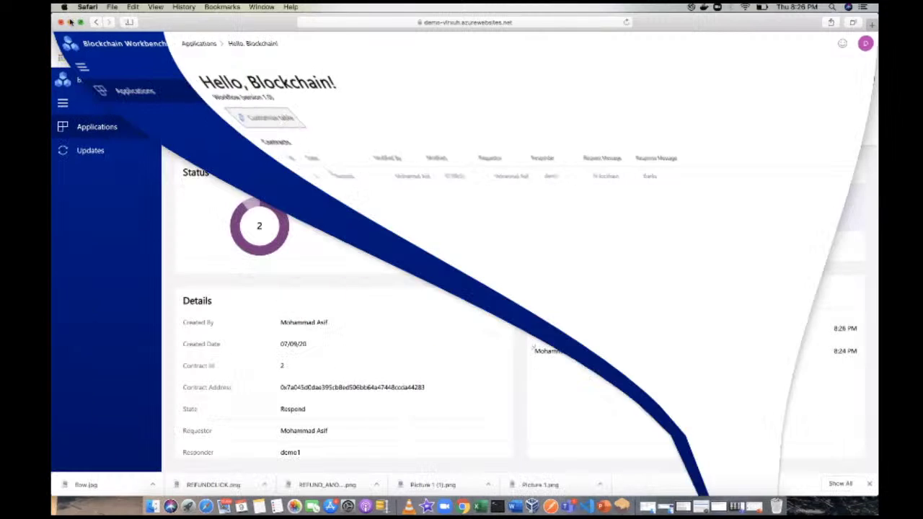
# Open Blockchain API2 under Azure AD App registrations, review its manifest, and return to Overview
pyautogui.click(257, 25)
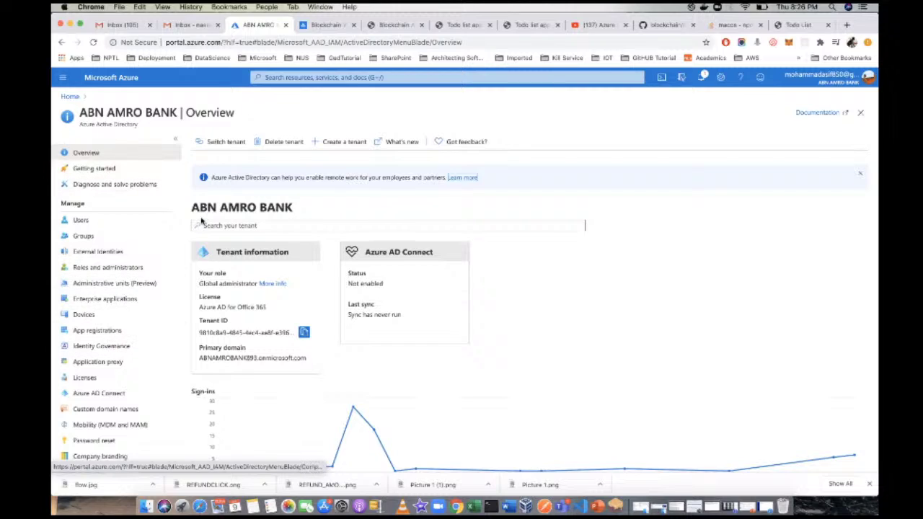
pyautogui.click(132, 333)
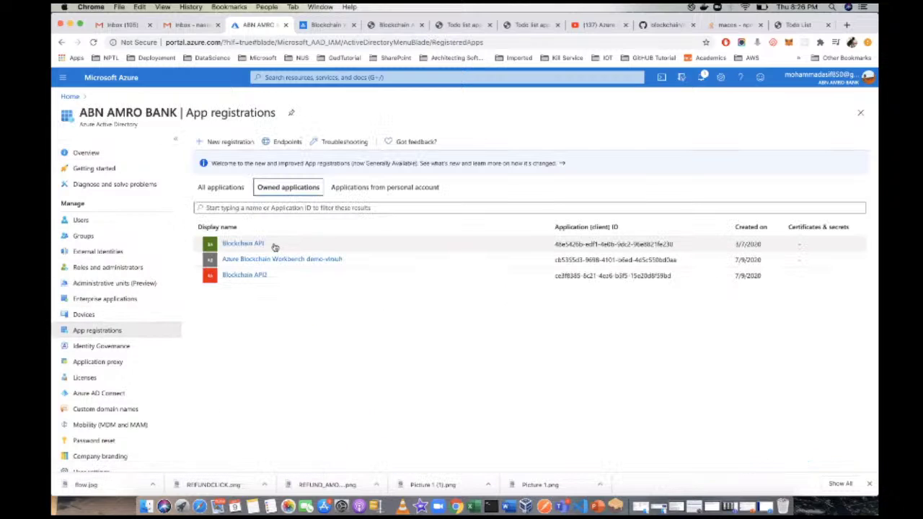
pyautogui.click(247, 277)
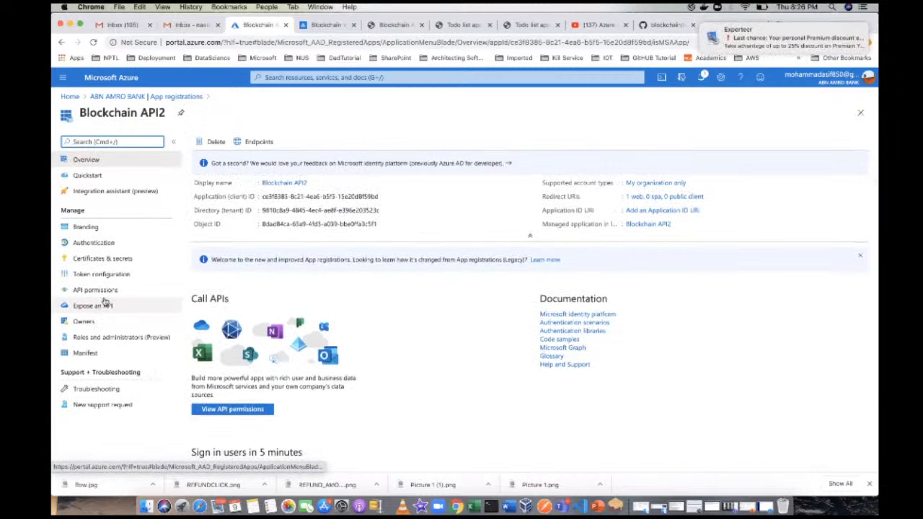
pyautogui.click(91, 356)
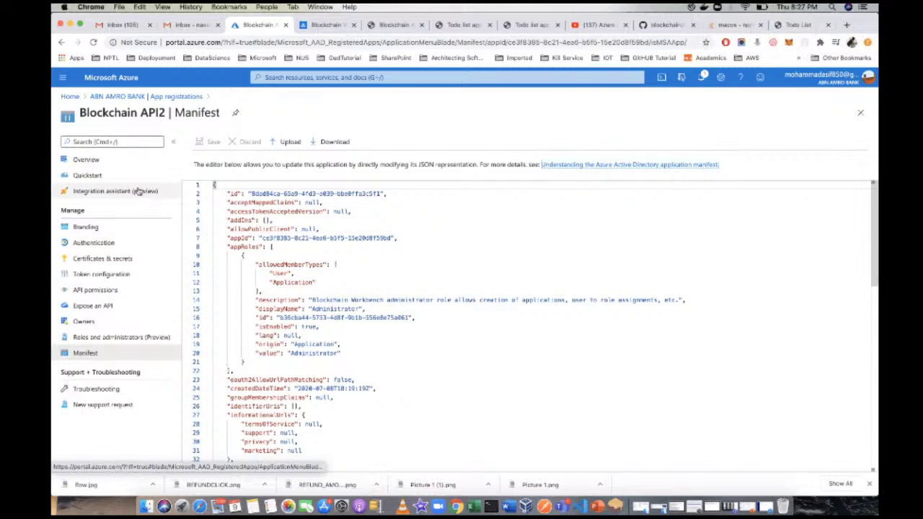
pyautogui.click(108, 163)
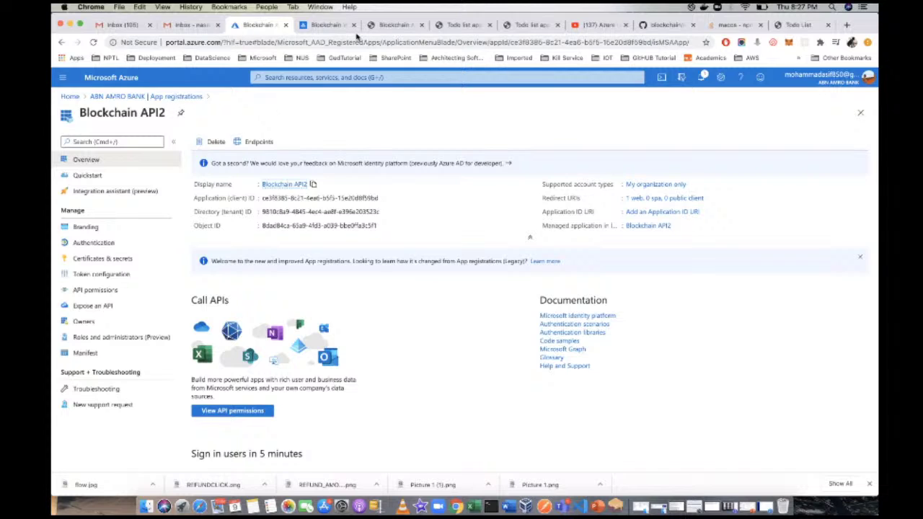
# Open the asifwaquar.com post 'Blockchain App Prototype using Azure Blockchain Workbench'
pyautogui.click(376, 25)
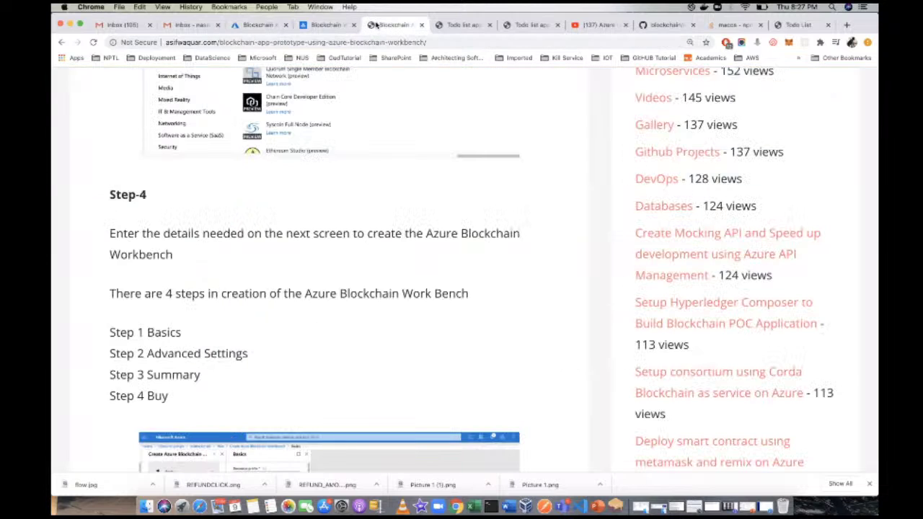
pyautogui.scroll(15, 526, 265)
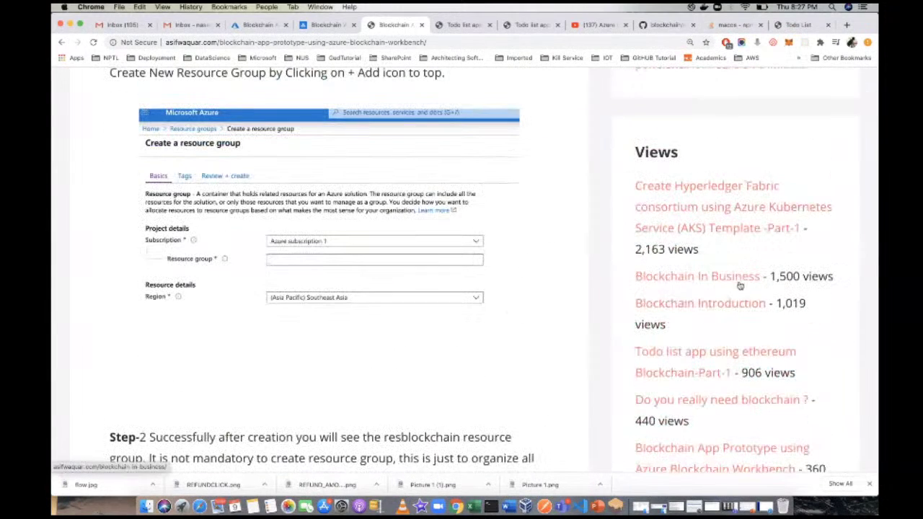
pyautogui.scroll(-4, 739, 285)
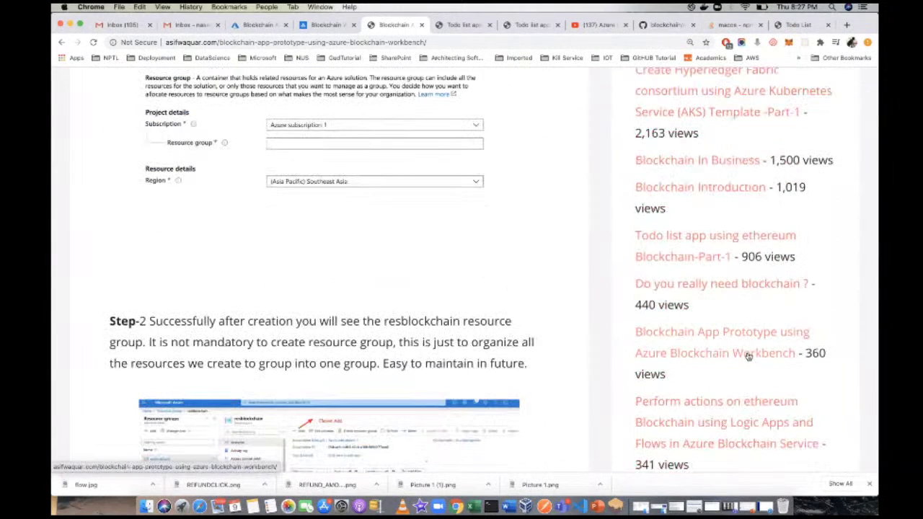
pyautogui.click(748, 356)
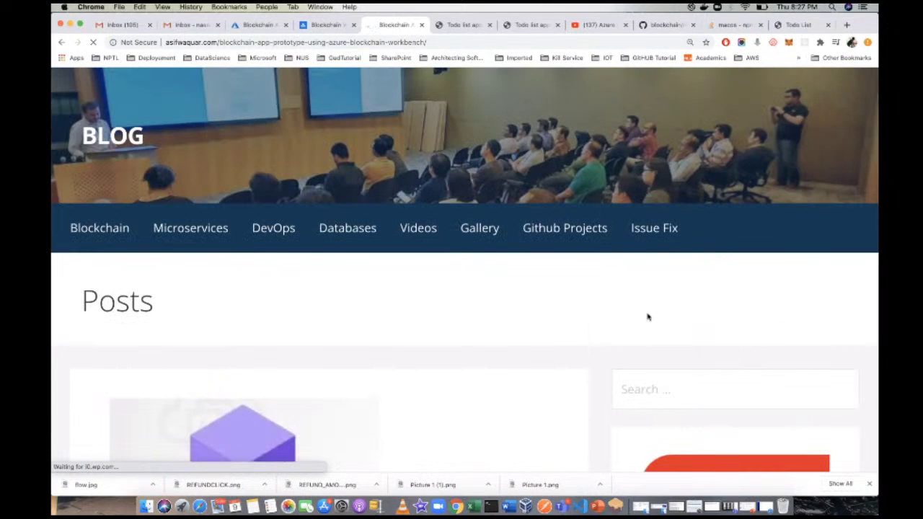
# Skim the post down to the Step-14 Swagger API section, then return to the Azure portal tab
pyautogui.scroll(-4, 649, 315)
pyautogui.scroll(-10, 570, 293)
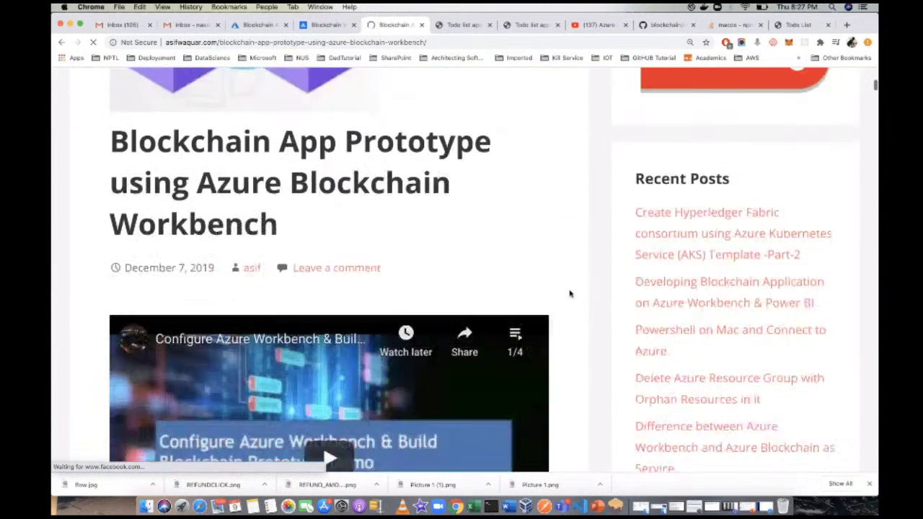
pyautogui.scroll(-15, 570, 294)
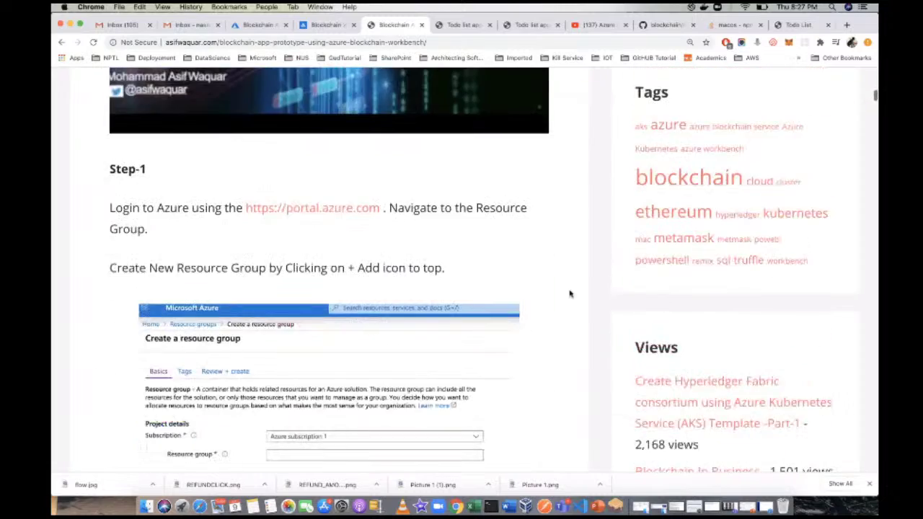
pyautogui.scroll(-15, 570, 294)
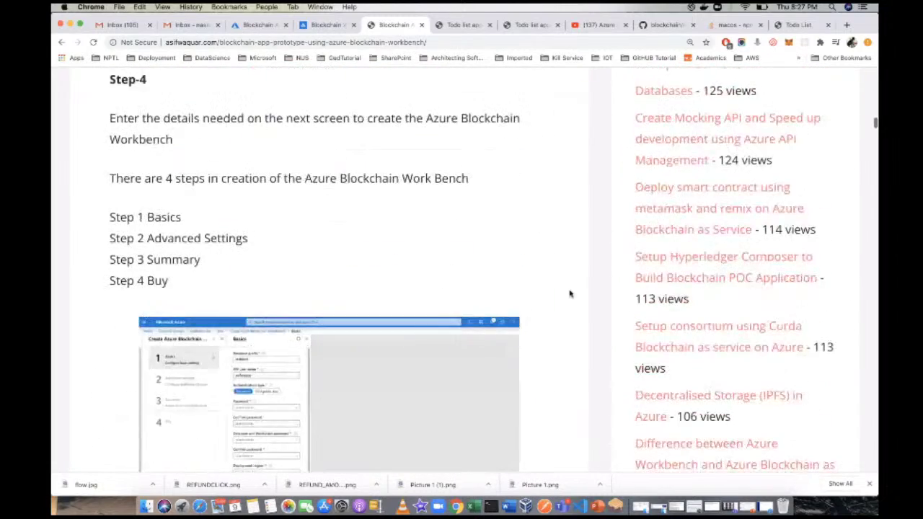
pyautogui.scroll(-20, 570, 294)
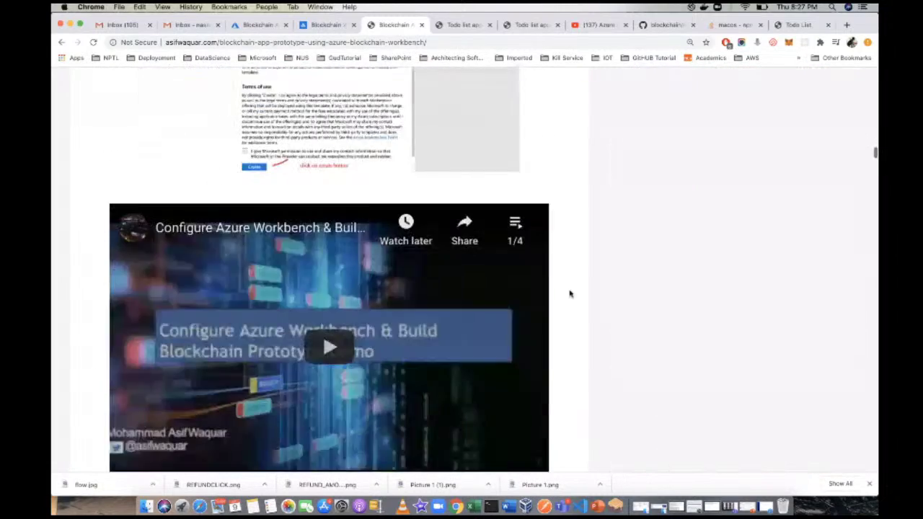
pyautogui.scroll(-20, 569, 293)
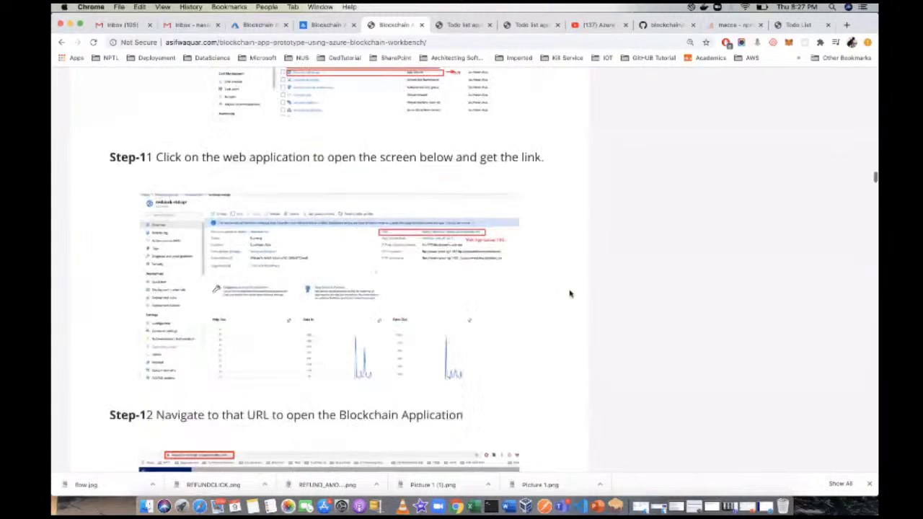
pyautogui.scroll(15, 570, 294)
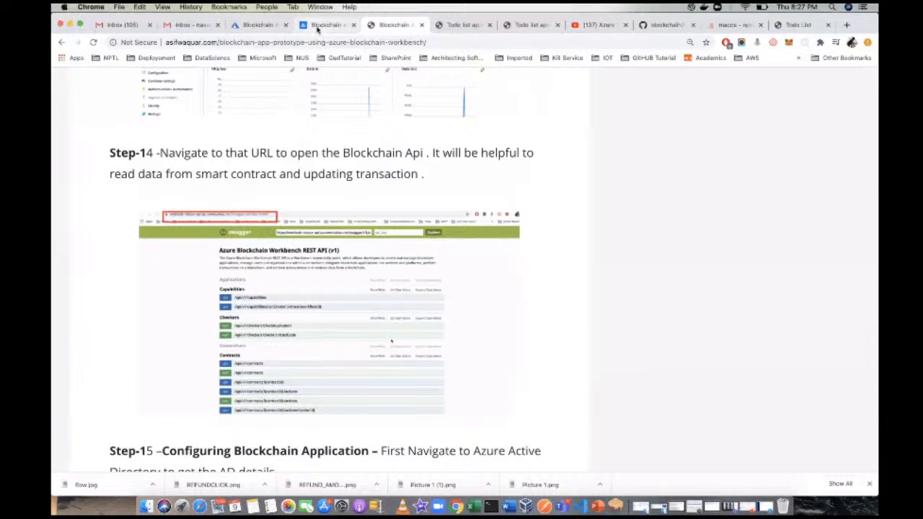
pyautogui.click(320, 25)
pyautogui.click(264, 26)
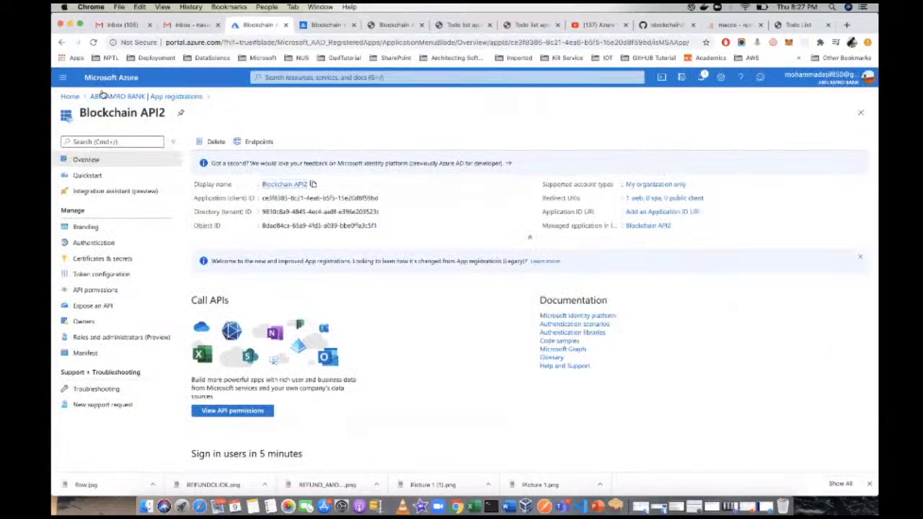
# Open demo-vlrxuh-api from resource group demopart2, sorted by type, and copy its URL into a new tab
pyautogui.click(73, 97)
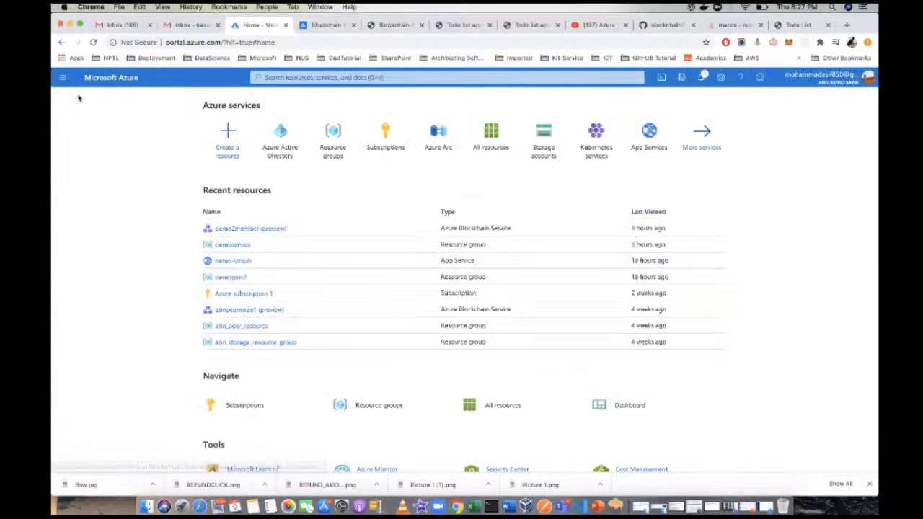
pyautogui.click(333, 139)
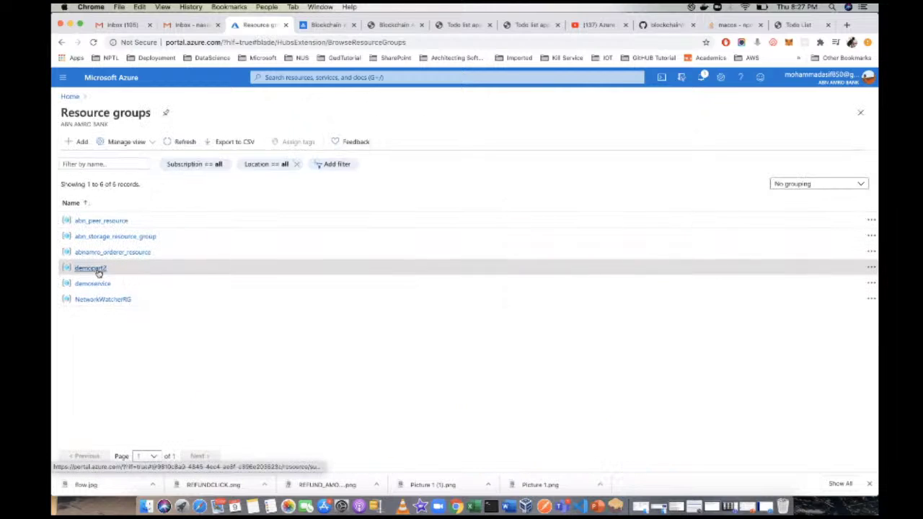
pyautogui.click(91, 268)
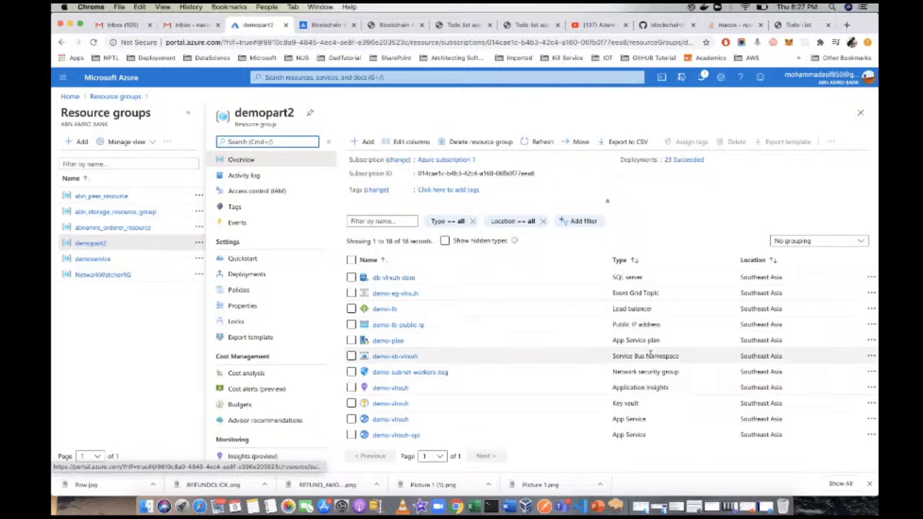
pyautogui.click(686, 263)
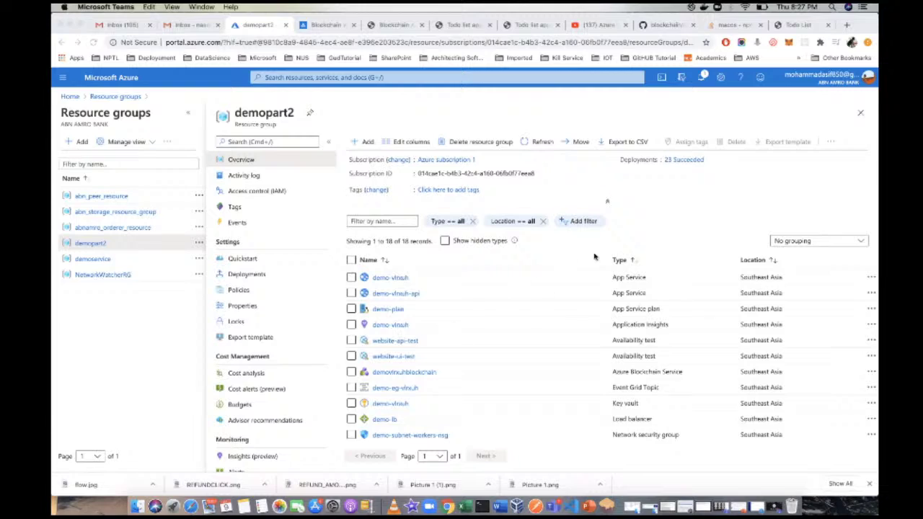
pyautogui.click(396, 295)
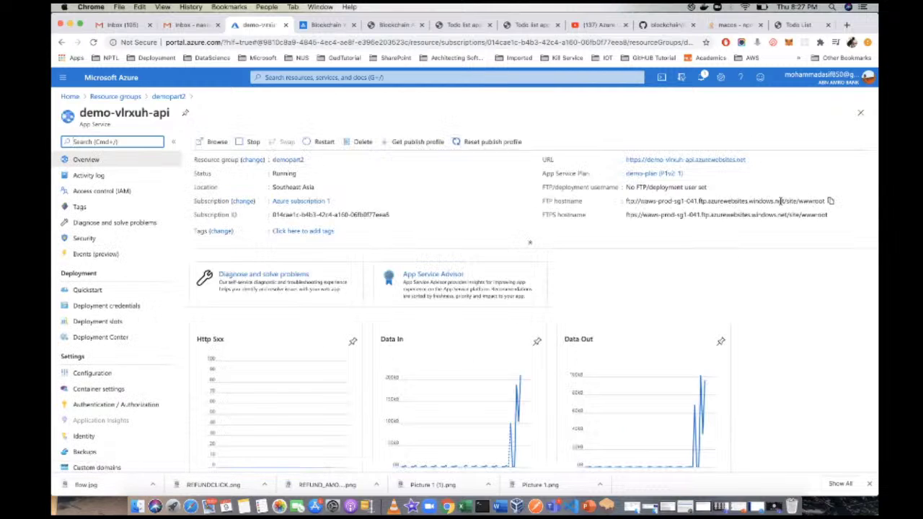
pyautogui.click(751, 160)
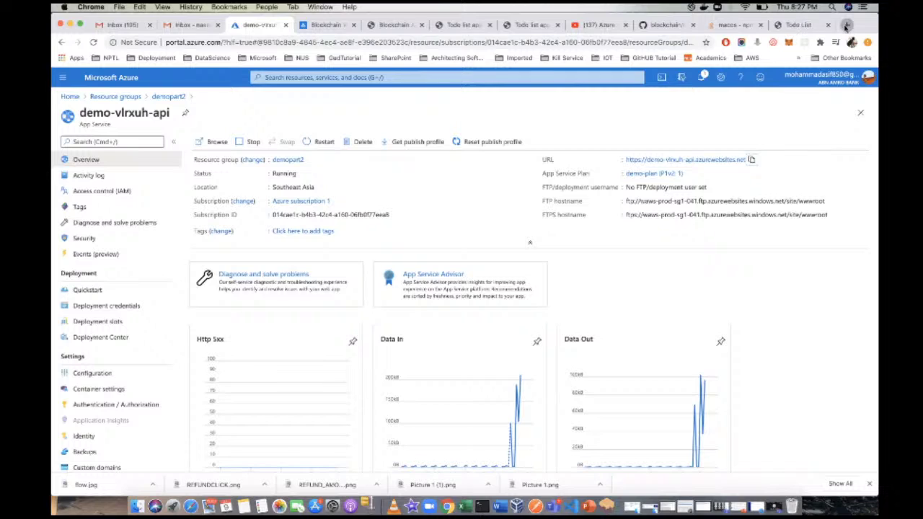
pyautogui.click(846, 24)
# Load the Workbench REST API Swagger page, expand its six Contracts endpoints, then show the Workbench tab
pyautogui.press('cmd+v')
pyautogui.press('Return')
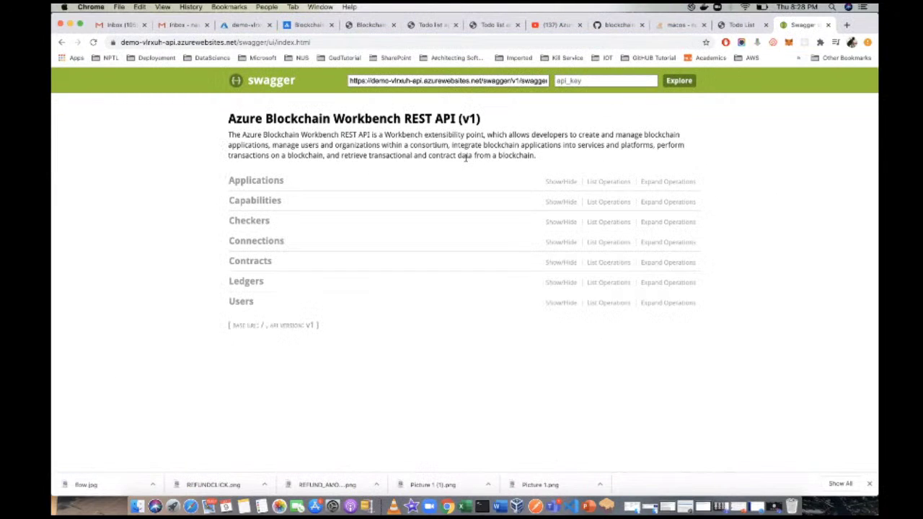
pyautogui.click(249, 262)
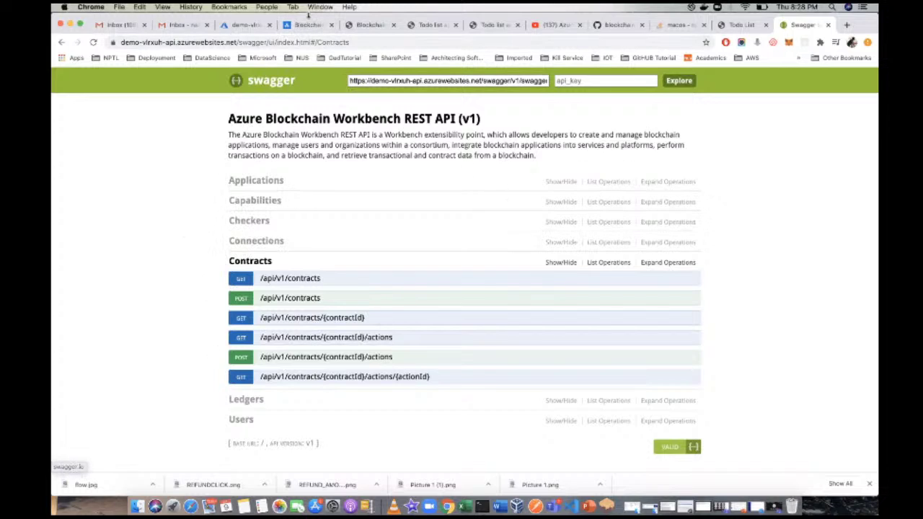
pyautogui.click(307, 25)
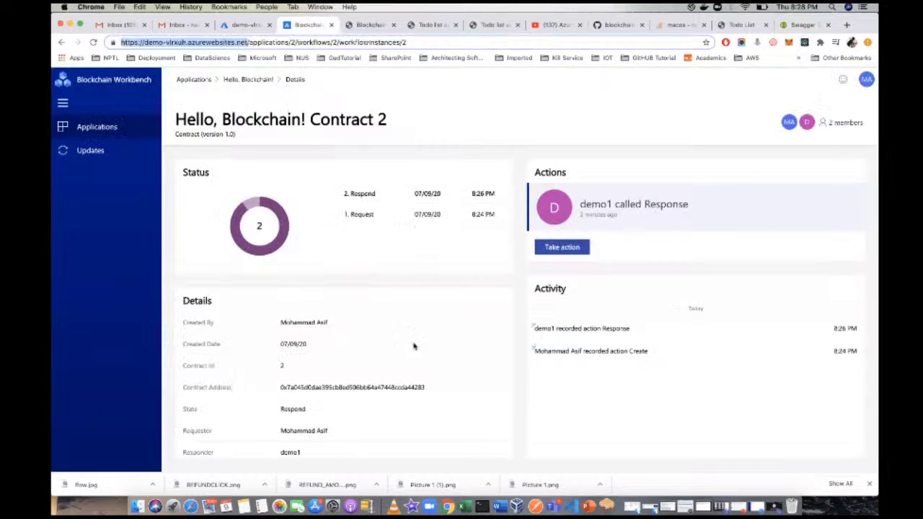
# Return to resource group demopart2 and open the db-vlrxuh-dem SQL server overview
pyautogui.click(225, 26)
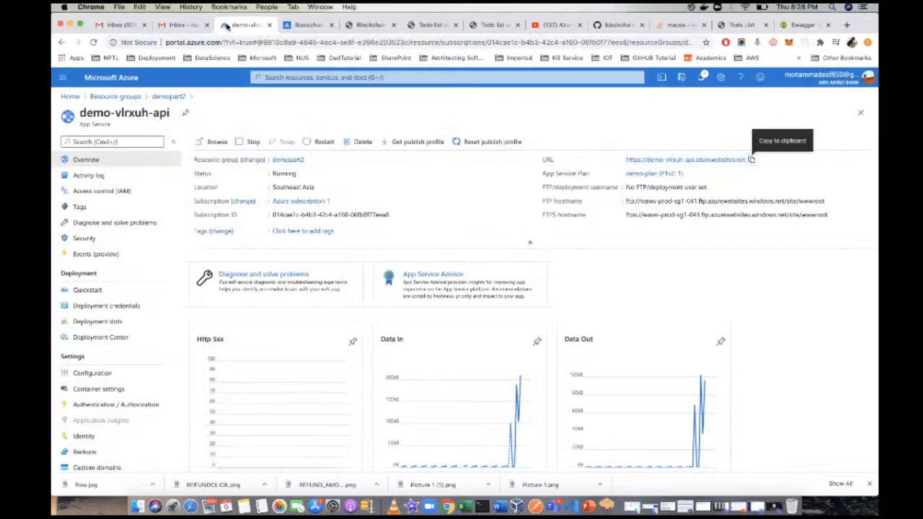
pyautogui.click(166, 96)
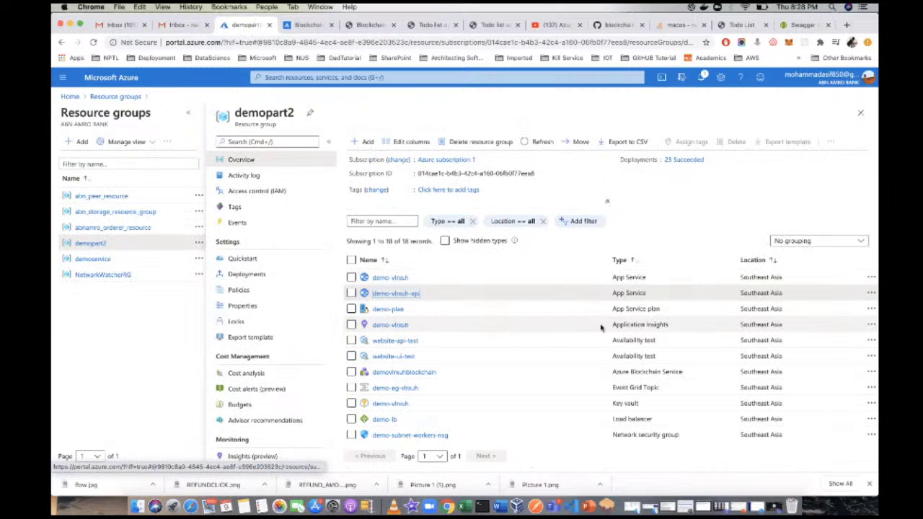
pyautogui.scroll(-2, 694, 366)
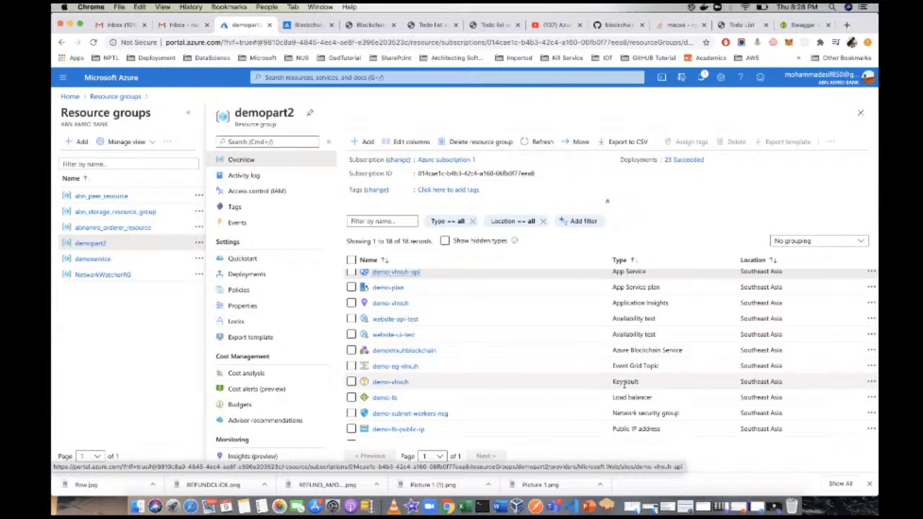
pyautogui.scroll(-3, 624, 385)
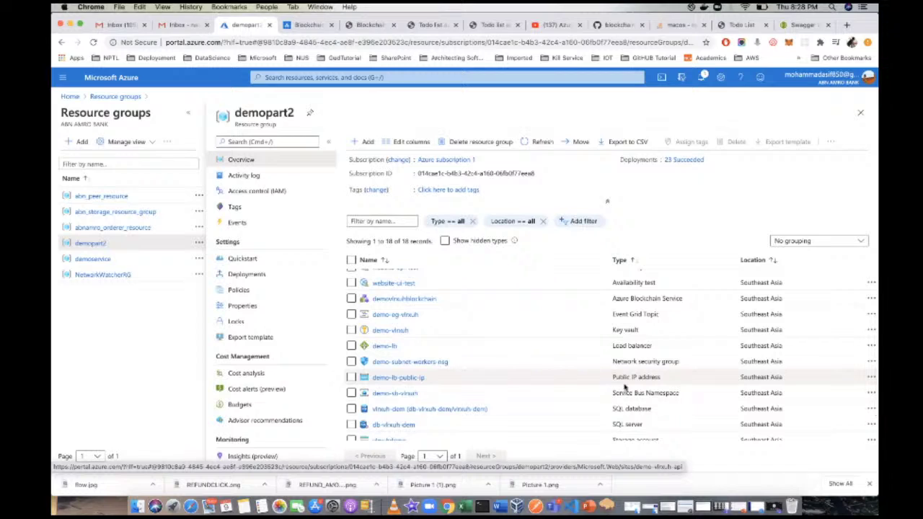
pyautogui.scroll(-2, 624, 389)
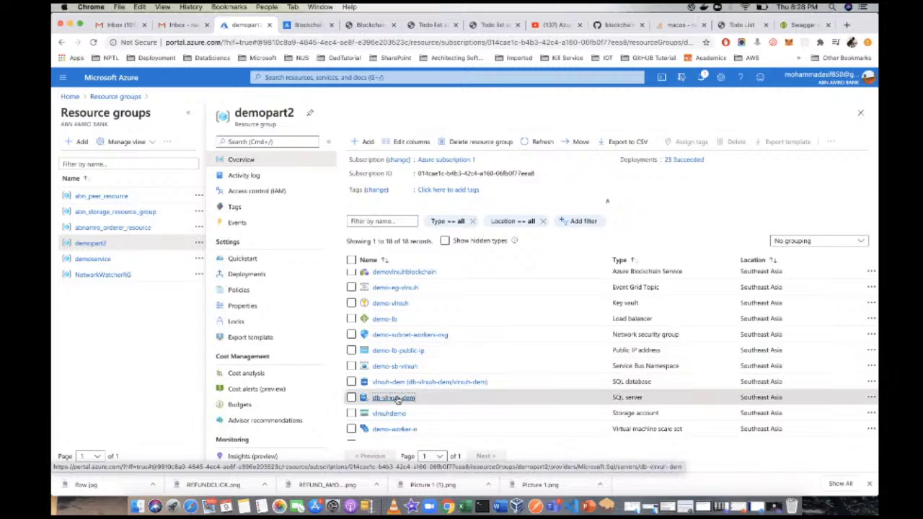
pyautogui.click(396, 399)
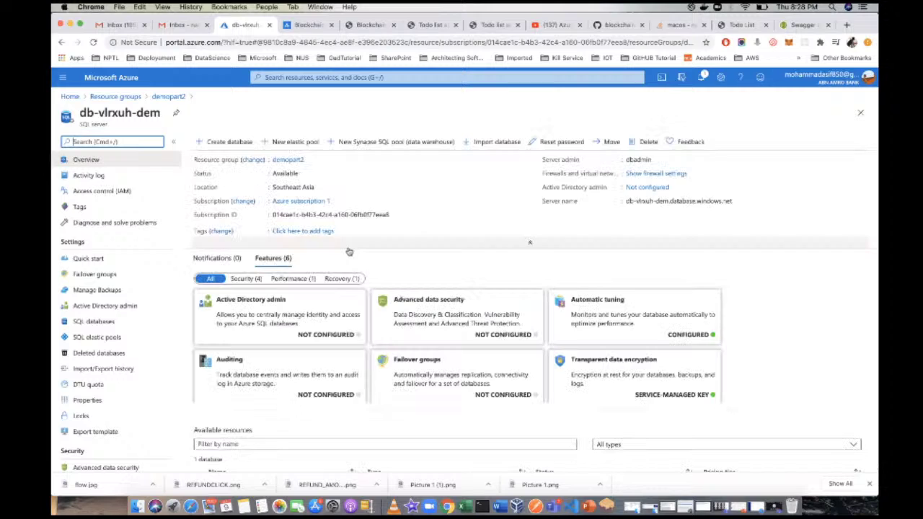
pyautogui.scroll(-5, 139, 315)
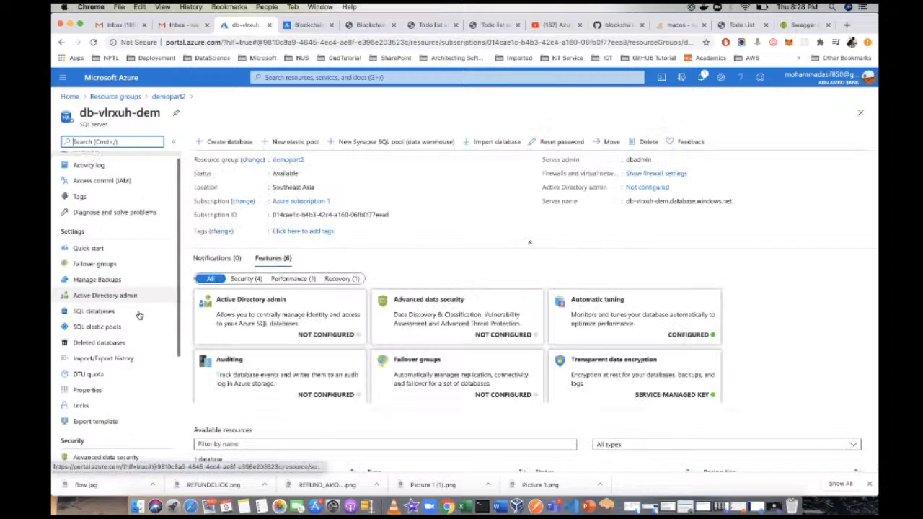
pyautogui.scroll(-2, 139, 315)
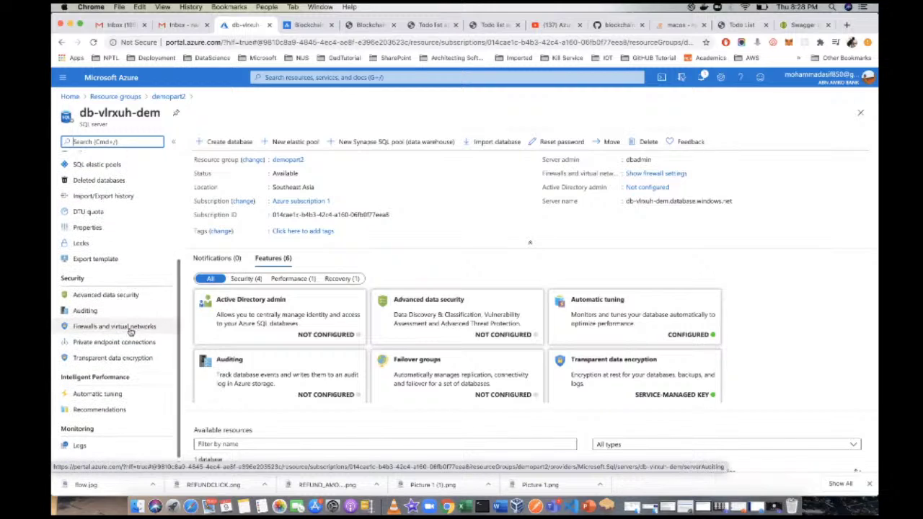
# Add and save a client IP firewall rule on db-vlrxuh-dem, then return to demopart2
pyautogui.click(127, 326)
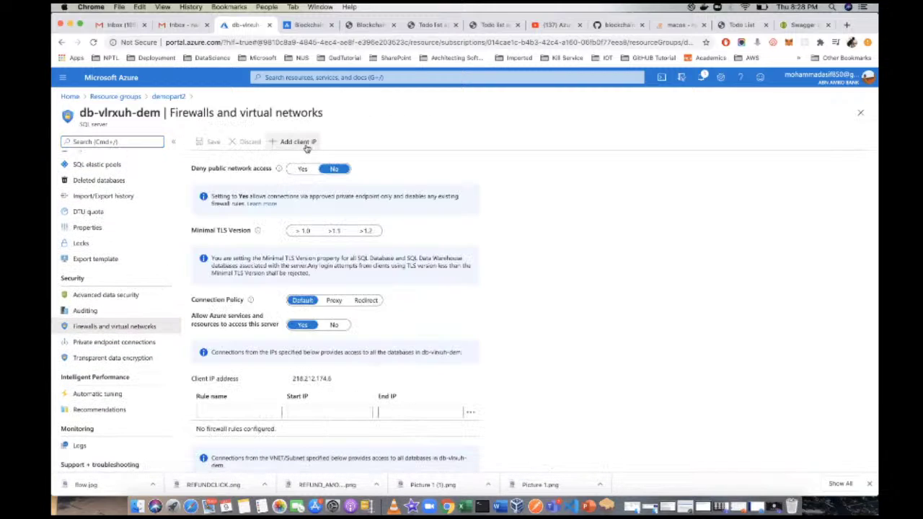
pyautogui.click(296, 143)
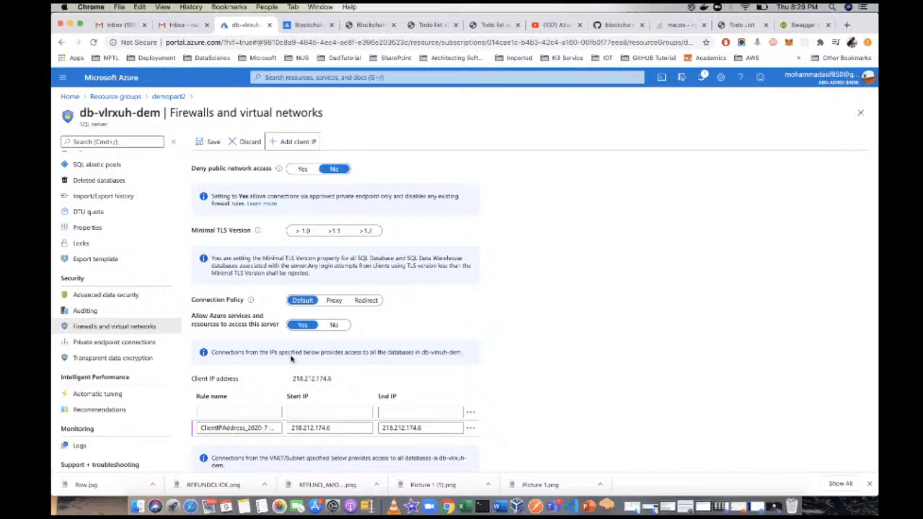
pyautogui.scroll(-1, 354, 332)
pyautogui.scroll(1, 354, 333)
pyautogui.scroll(-2, 408, 343)
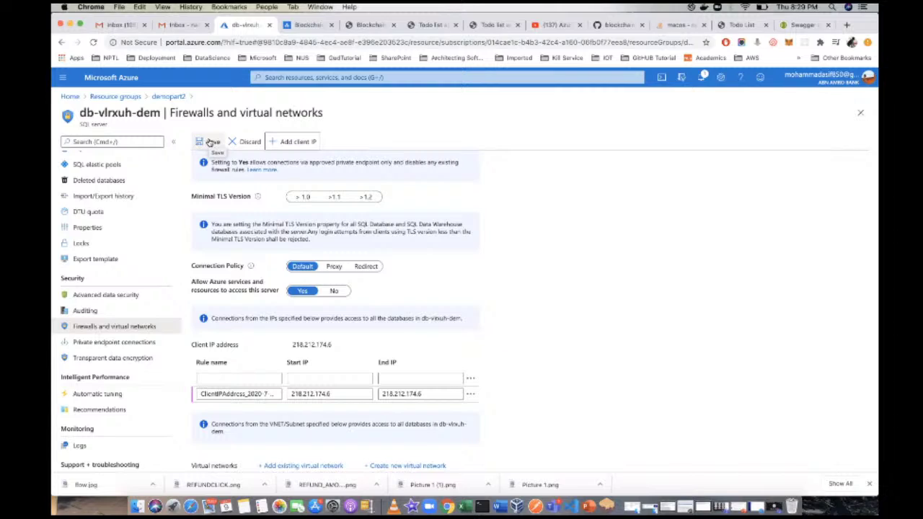
pyautogui.click(210, 142)
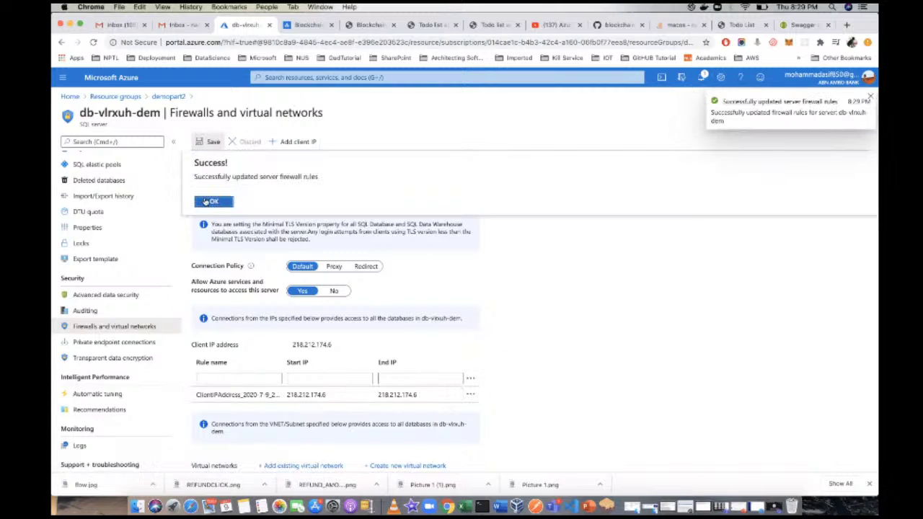
pyautogui.click(211, 202)
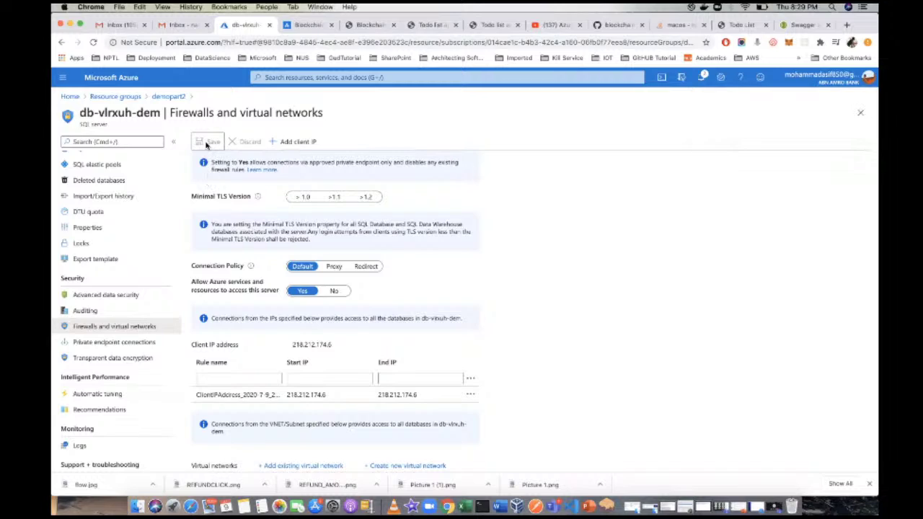
pyautogui.click(168, 96)
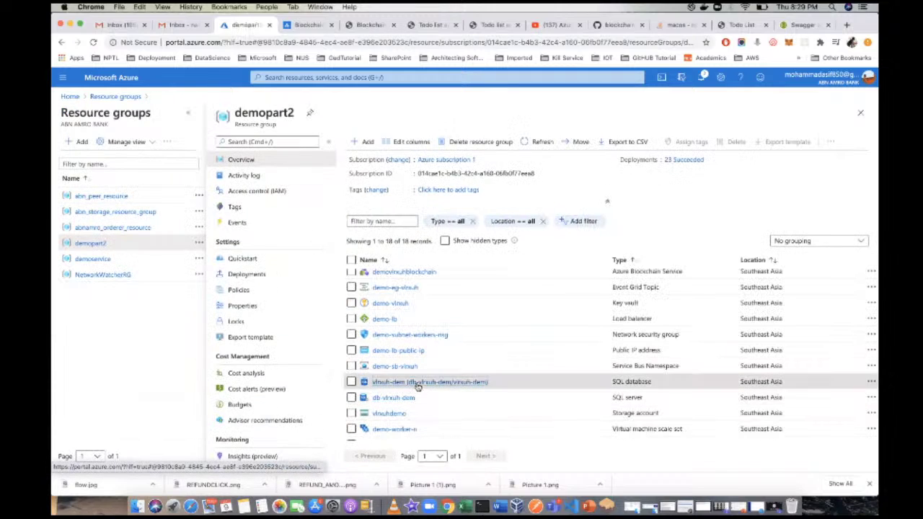
# Sign in to the vlrxuh-dem database's Query editor (preview) with the SQL login password
pyautogui.click(411, 382)
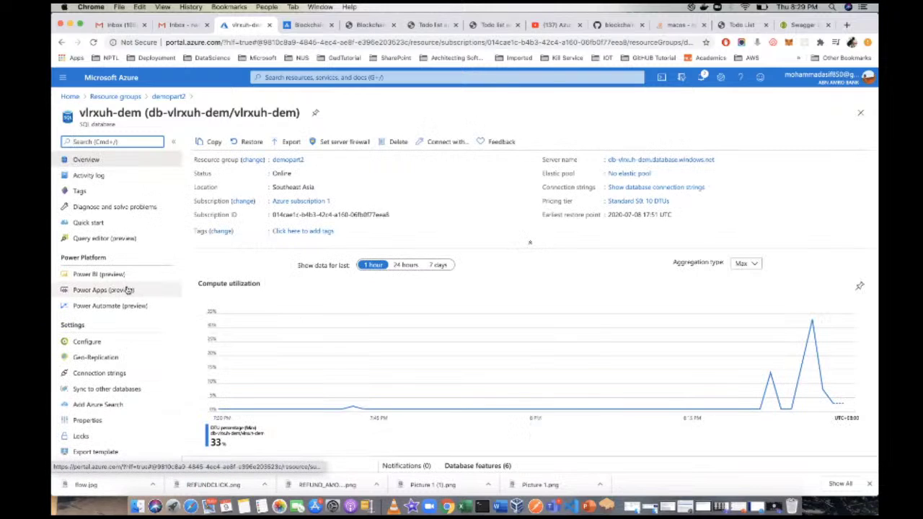
pyautogui.click(97, 239)
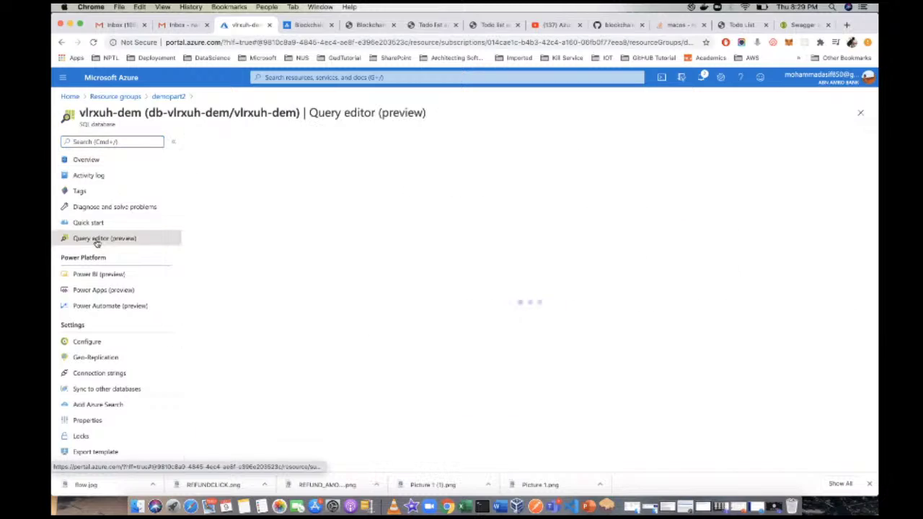
pyautogui.click(415, 353)
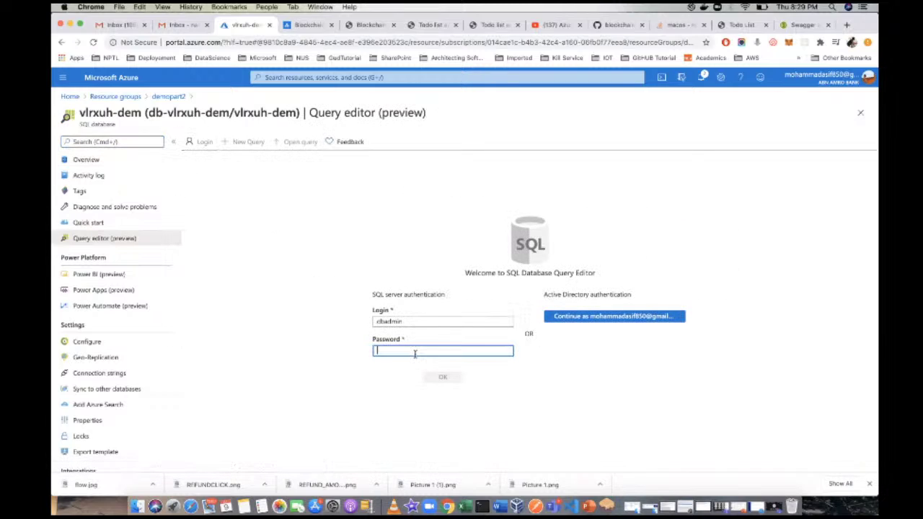
pyautogui.write('*')
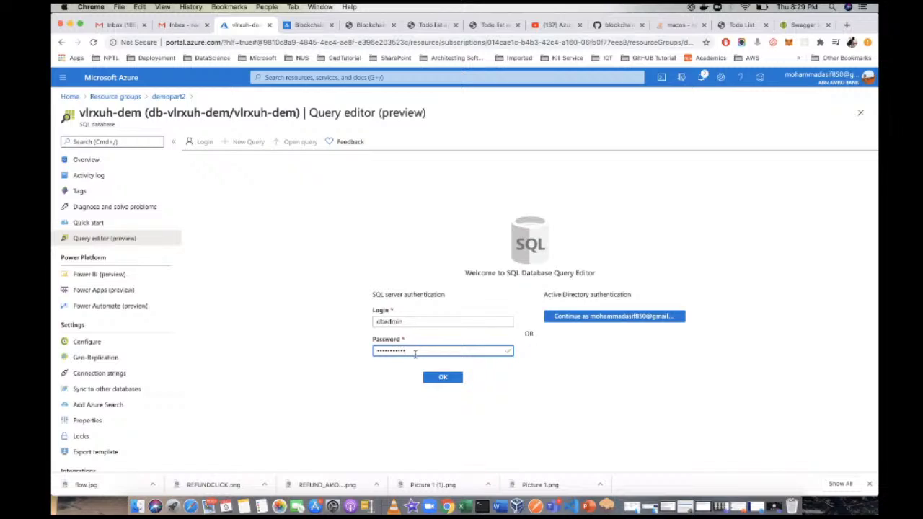
pyautogui.press('BackSpace')
pyautogui.press('BackSpace')
pyautogui.press('BackSpace')
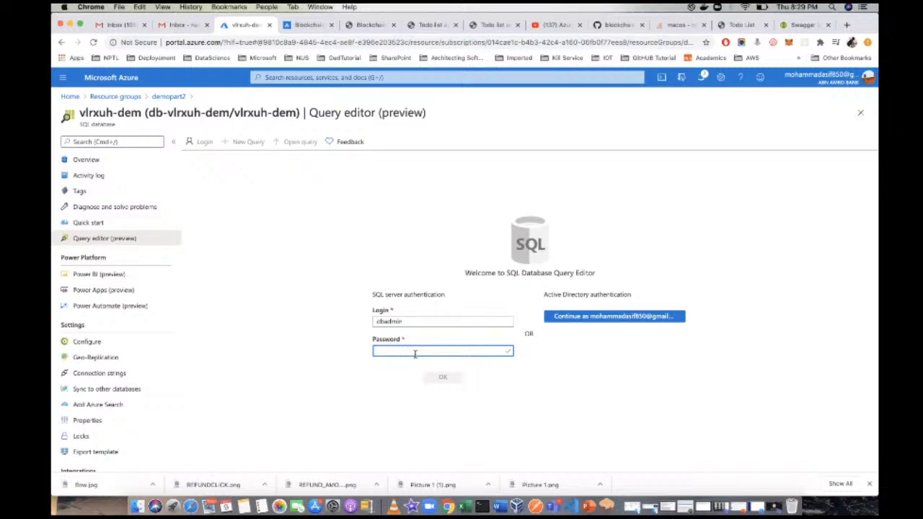
pyautogui.write('*')
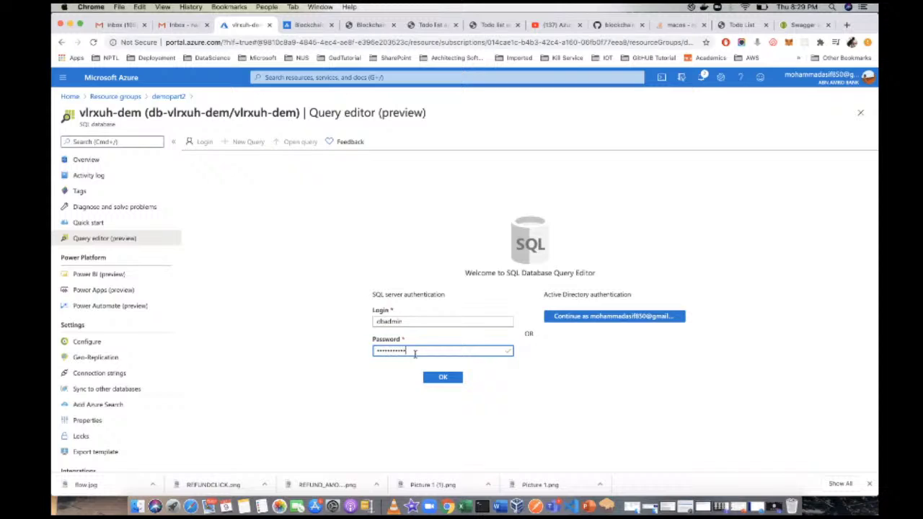
pyautogui.click(438, 377)
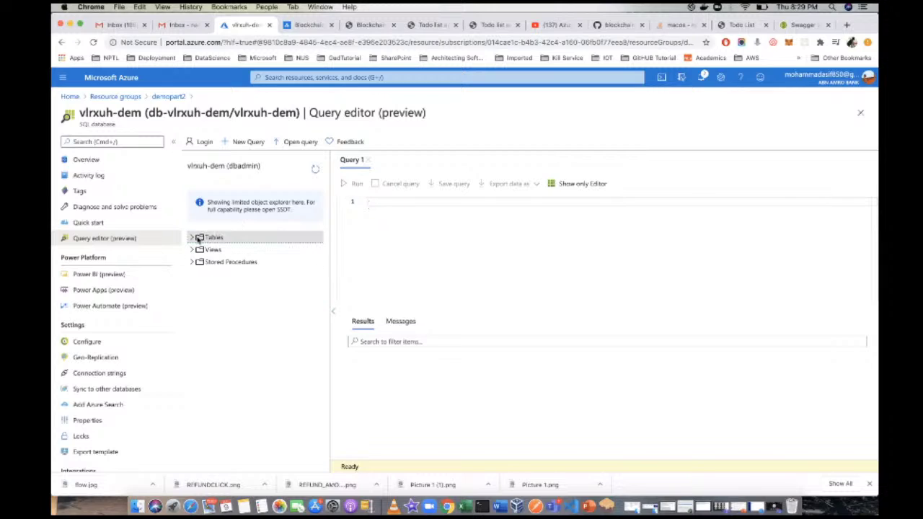
# Expand the database Tables list and load the top 1000 rows of dbo.ContractCode
pyautogui.click(191, 238)
pyautogui.scroll(-3, 277, 337)
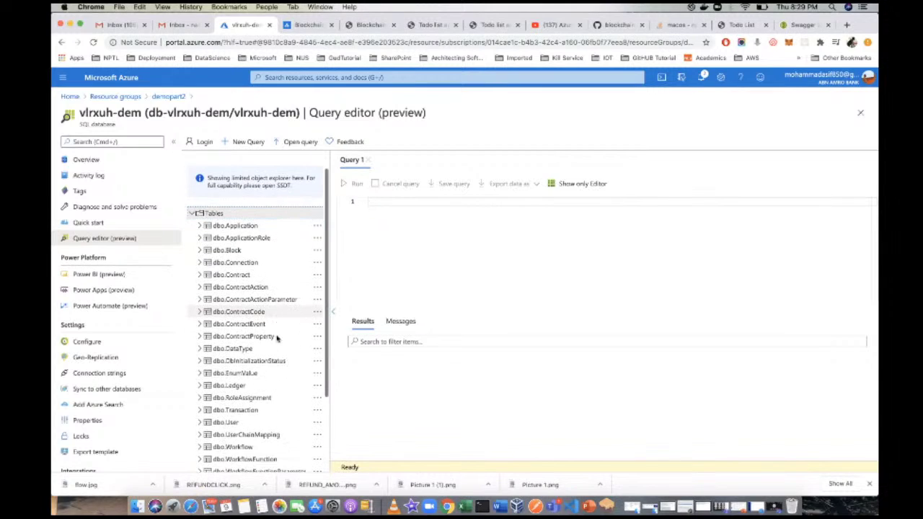
pyautogui.scroll(-3, 274, 361)
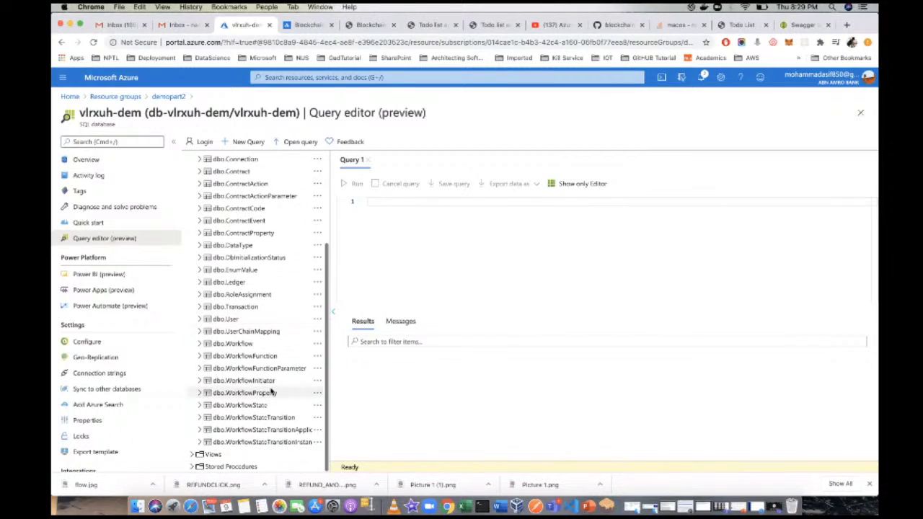
pyautogui.scroll(2, 288, 335)
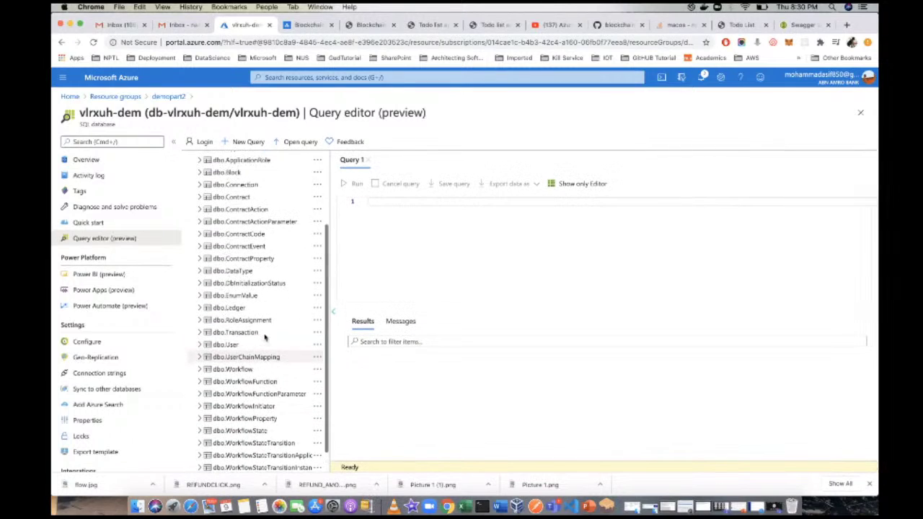
pyautogui.rightClick(253, 246)
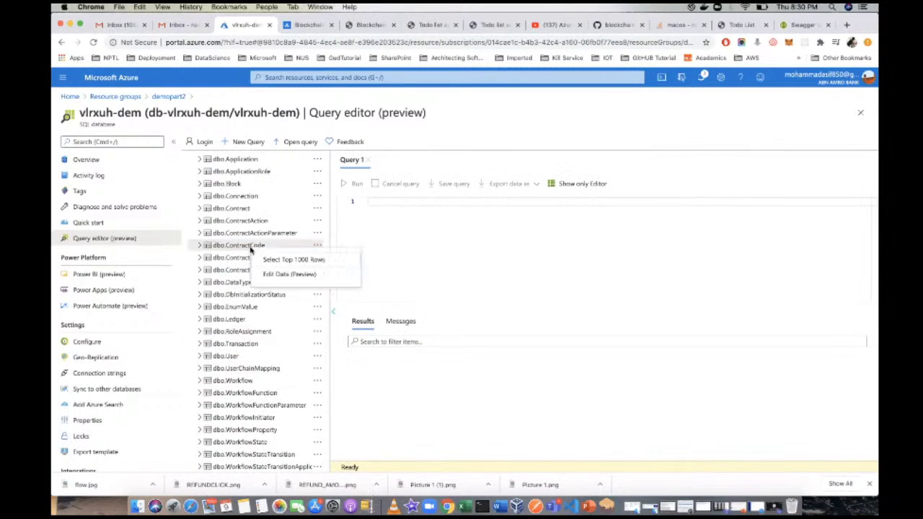
pyautogui.press('Escape')
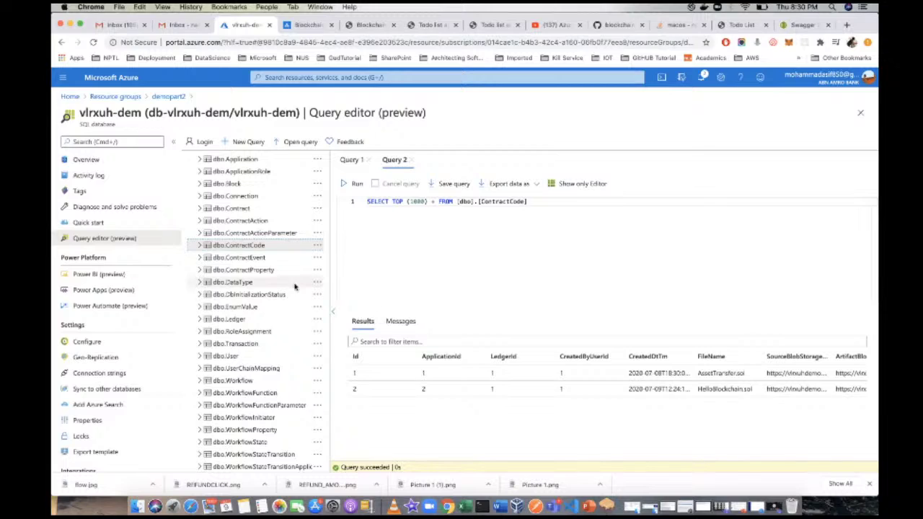
# Create and run a Select Top 1000 Rows query on dbo.User
pyautogui.scroll(-2, 260, 324)
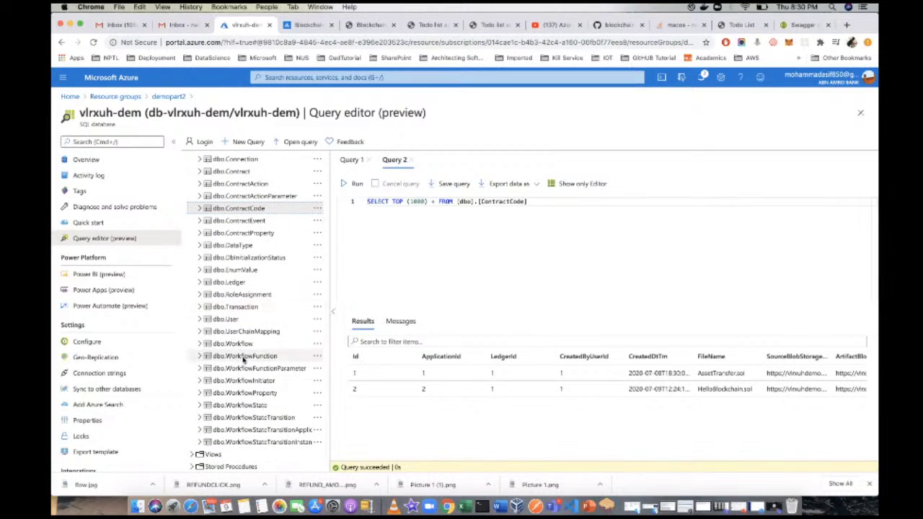
pyautogui.click(228, 322)
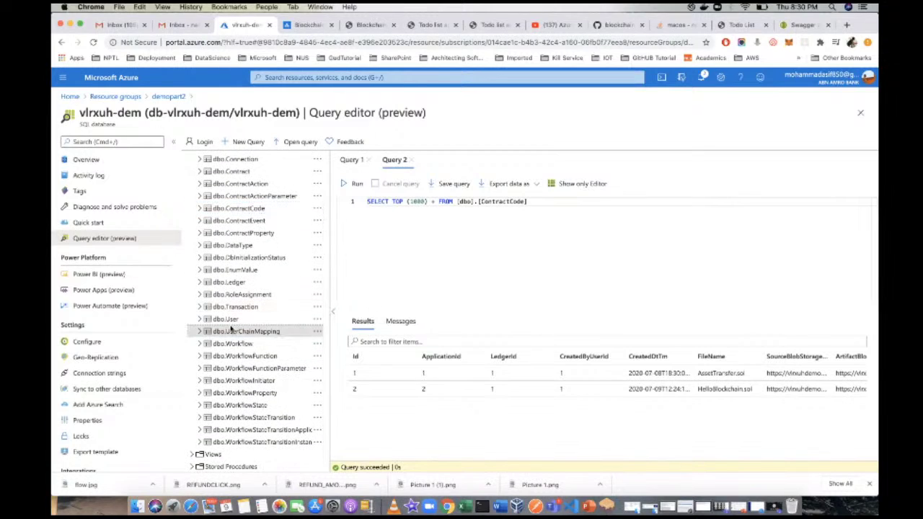
pyautogui.rightClick(228, 327)
pyautogui.click(249, 334)
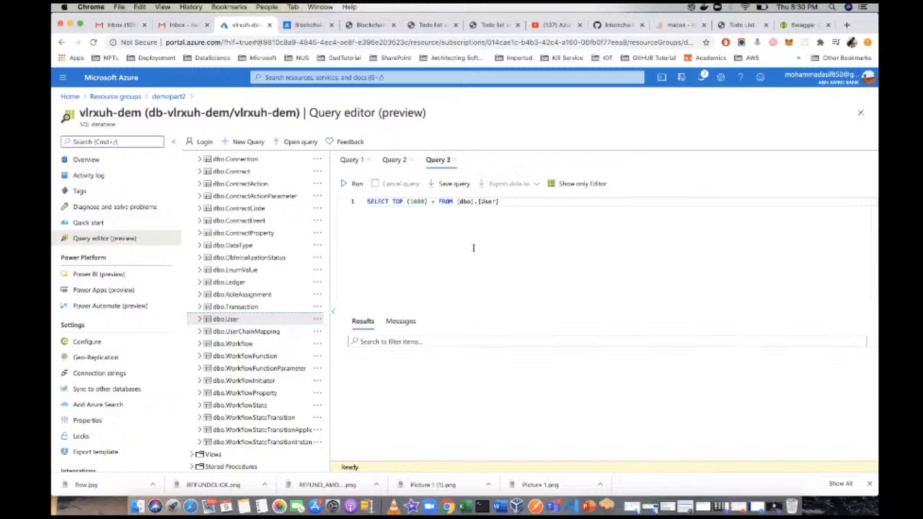
pyautogui.click(353, 183)
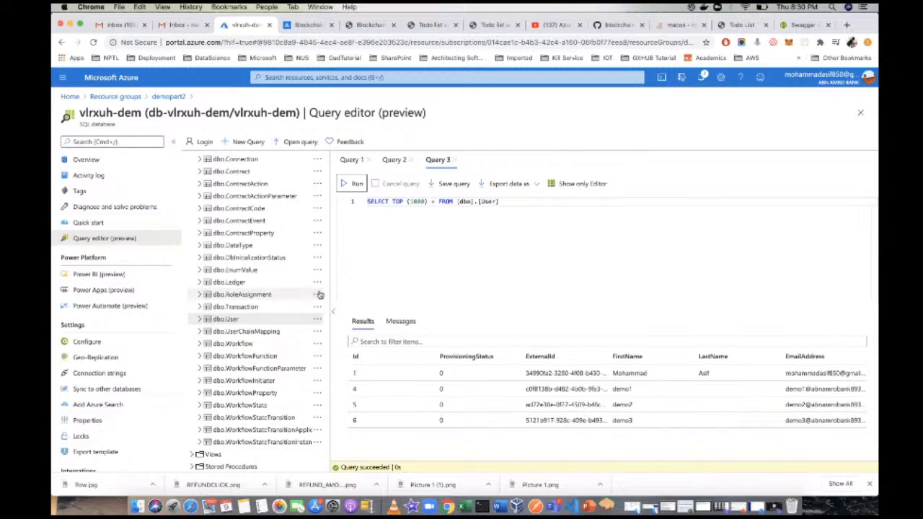
# Create and run a Select Top 1000 Rows query on dbo.Transaction, returning three rows
pyautogui.rightClick(261, 306)
pyautogui.click(272, 318)
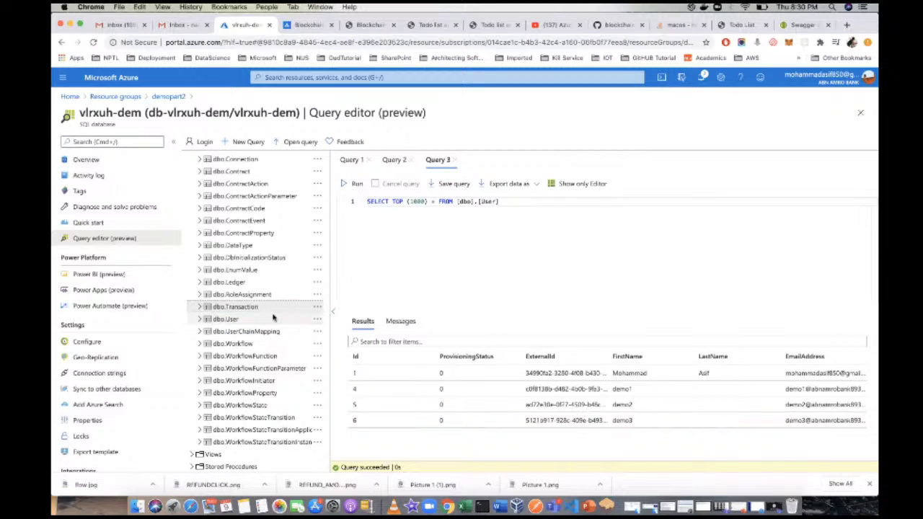
pyautogui.click(351, 184)
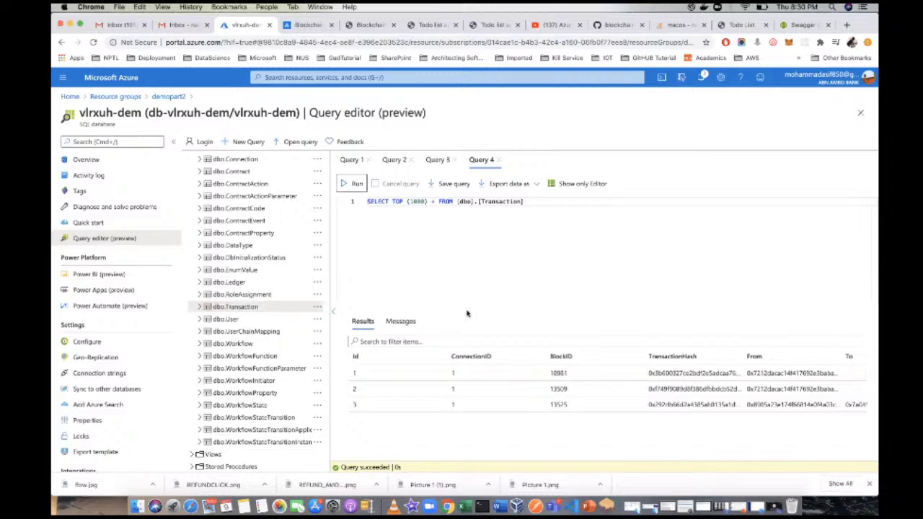
# Show slide 11, Technical Architecture, of the buildblockchain-part2 deck in full-screen PowerPoint
pyautogui.click(587, 508)
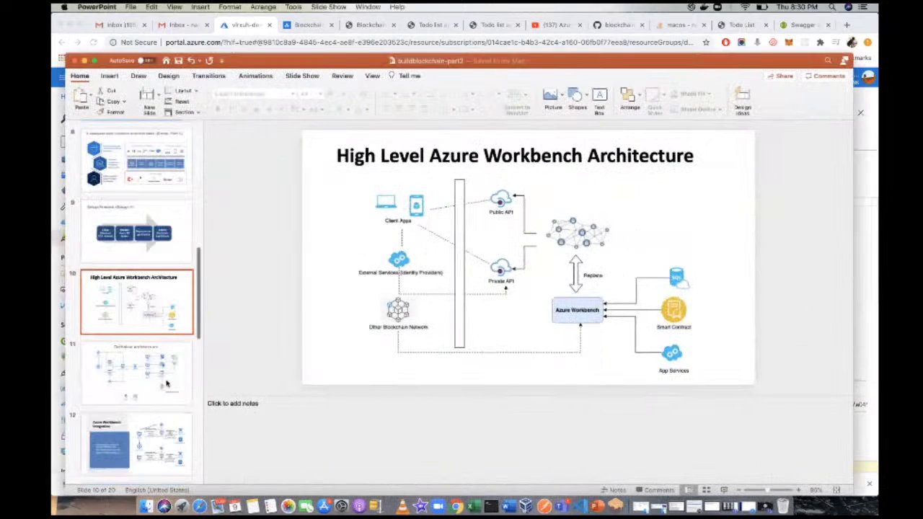
pyautogui.click(148, 359)
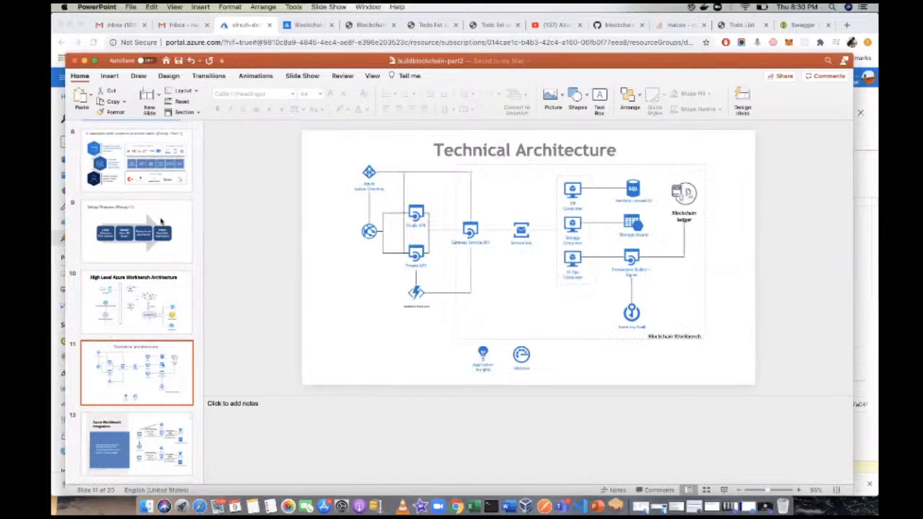
pyautogui.click(96, 60)
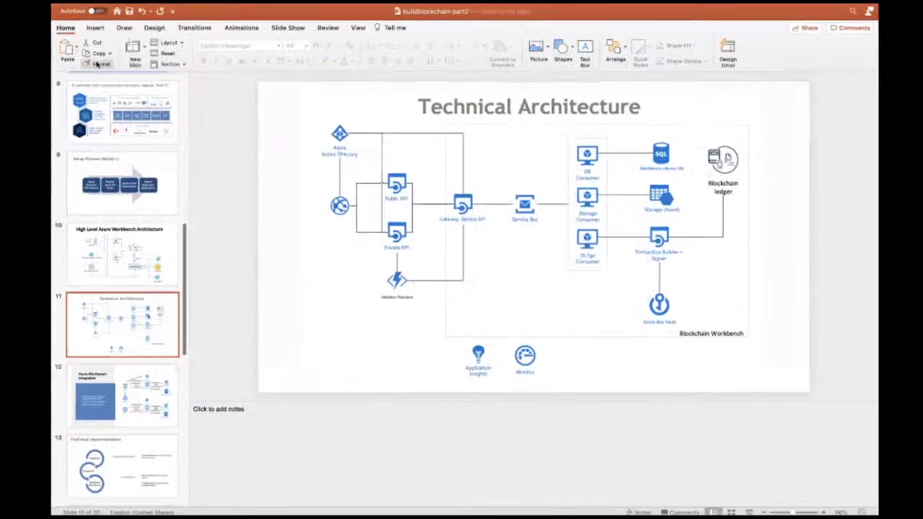